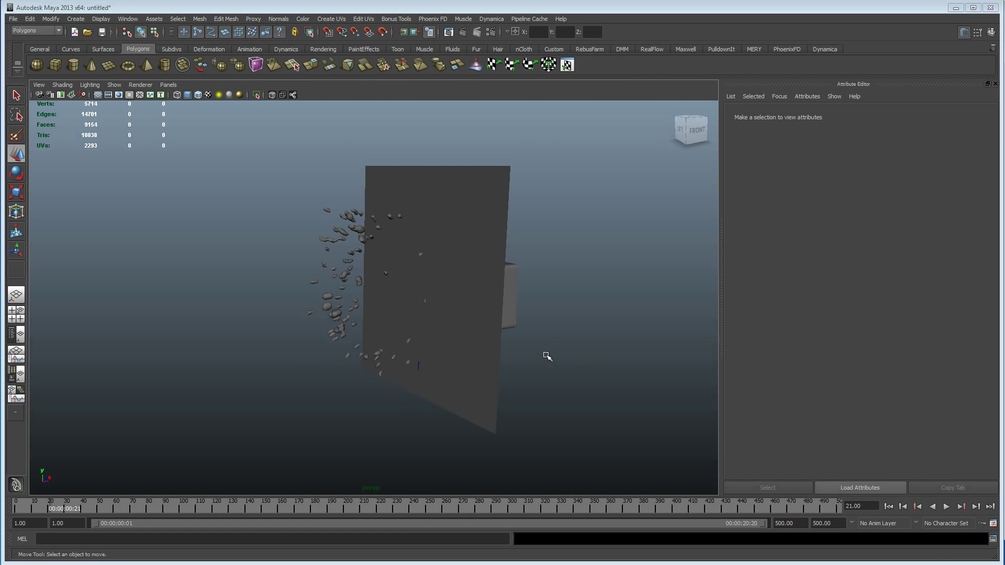
# Step: Play the existing simulation from its first frame to examine the fragments bursting beside the plane
pyautogui.keyDown('alt'); pyautogui.moveTo(248, 346); pyautogui.dragTo(324, 350); pyautogui.keyUp('alt')
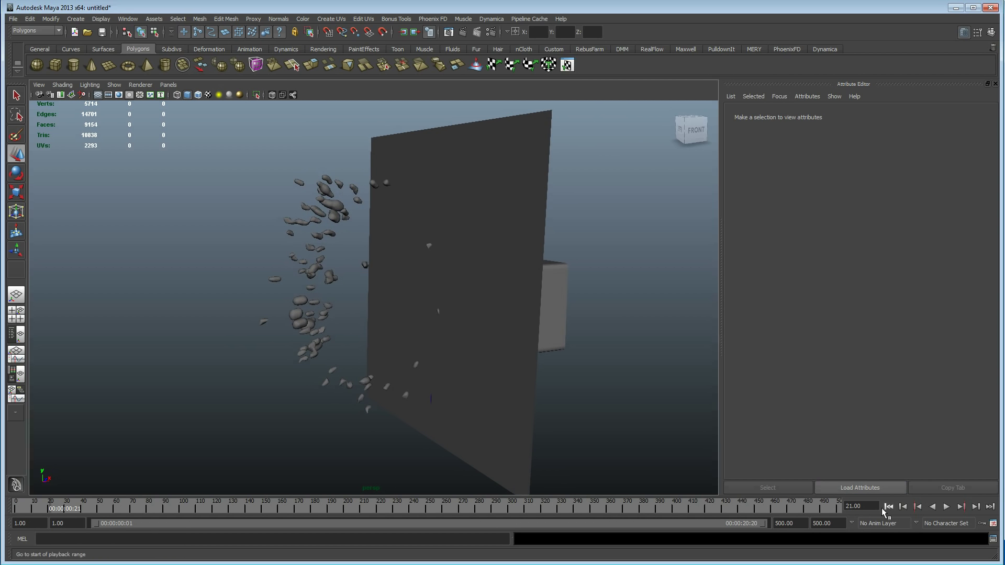
pyautogui.click(888, 507)
pyautogui.click(948, 508)
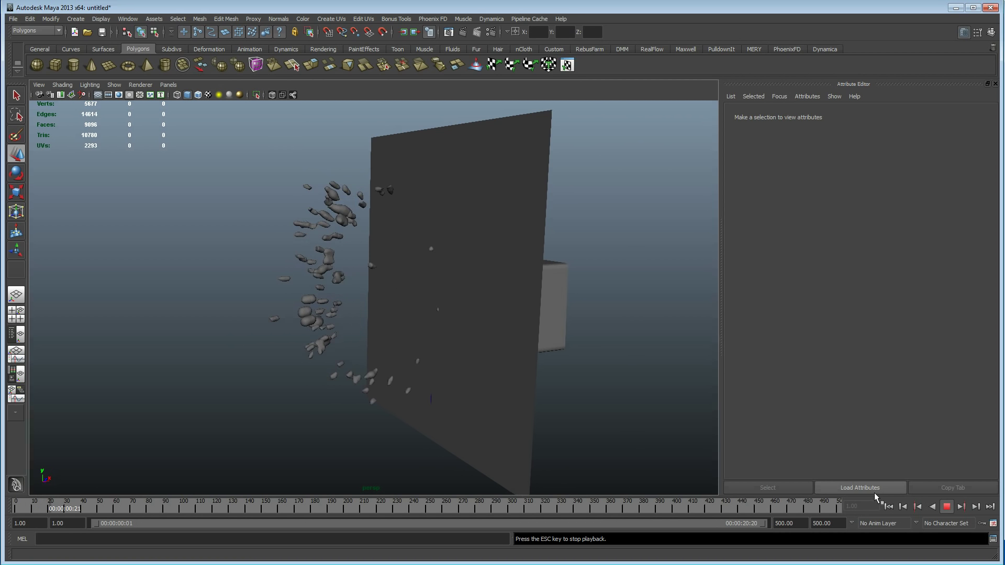
pyautogui.click(947, 506)
# Step: Select the plane in front of the box and replay the simulation from the first frame, stopping at about frame 10
pyautogui.keyDown('alt'); pyautogui.moveTo(363, 332); pyautogui.dragTo(401, 243); pyautogui.keyUp('alt')
pyautogui.keyDown('alt'); pyautogui.moveTo(421, 331); pyautogui.dragTo(181, 265); pyautogui.keyUp('alt')
pyautogui.click(435, 337)
pyautogui.keyDown('alt'); pyautogui.moveTo(330, 328); pyautogui.dragTo(461, 329); pyautogui.keyUp('alt')
pyautogui.keyDown('alt'); pyautogui.moveTo(464, 328); pyautogui.dragTo(517, 337, button='right'); pyautogui.keyUp('alt')
pyautogui.keyDown('alt'); pyautogui.moveTo(516, 336); pyautogui.dragTo(482, 282); pyautogui.keyUp('alt')
pyautogui.keyDown('alt'); pyautogui.moveTo(462, 336); pyautogui.dragTo(434, 333); pyautogui.keyUp('alt')
pyautogui.click(889, 506)
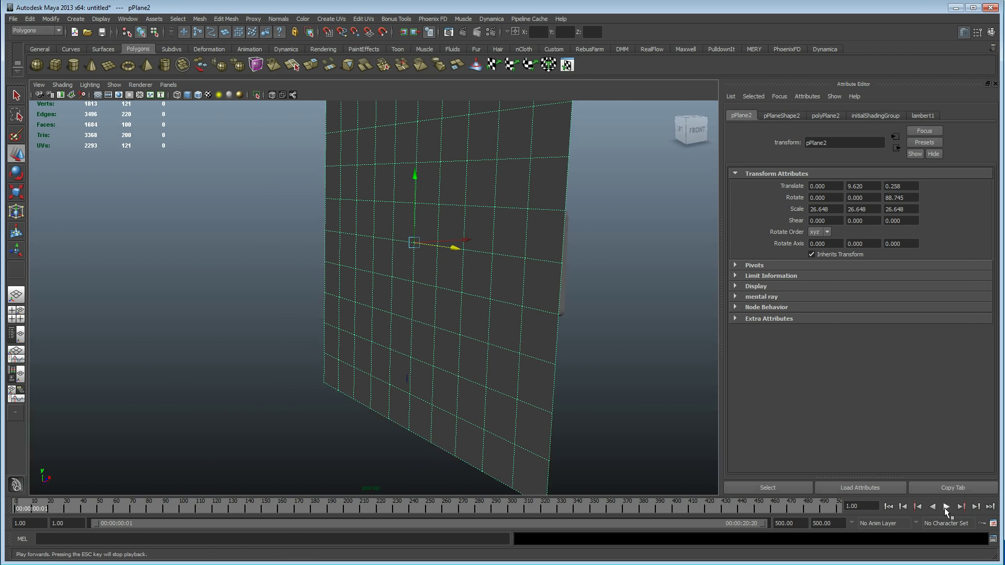
pyautogui.click(945, 507)
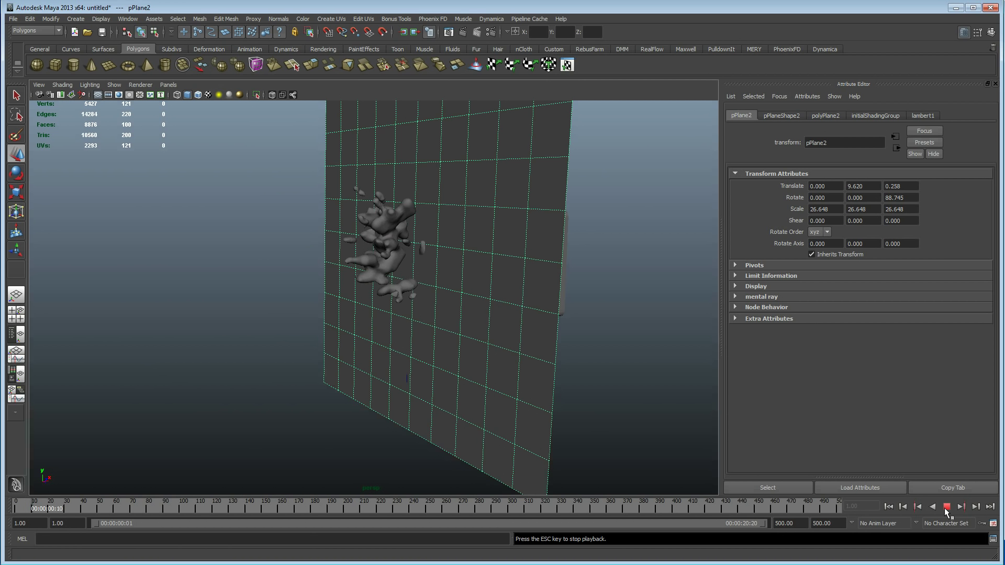
pyautogui.click(946, 508)
# Step: Move the plane away from the box along Z, to a Translate Z of about -30.4
pyautogui.moveTo(455, 247); pyautogui.dragTo(269, 242)
pyautogui.keyDown('alt'); pyautogui.moveTo(373, 309); pyautogui.dragTo(486, 353); pyautogui.keyUp('alt')
pyautogui.moveTo(460, 398)
pyautogui.keyDown('alt'); pyautogui.mouseDown()
pyautogui.moveTo(427, 371)
pyautogui.moveTo(329, 343)
pyautogui.moveTo(421, 411)
pyautogui.moveTo(445, 394)
pyautogui.mouseUp(); pyautogui.keyUp('alt')
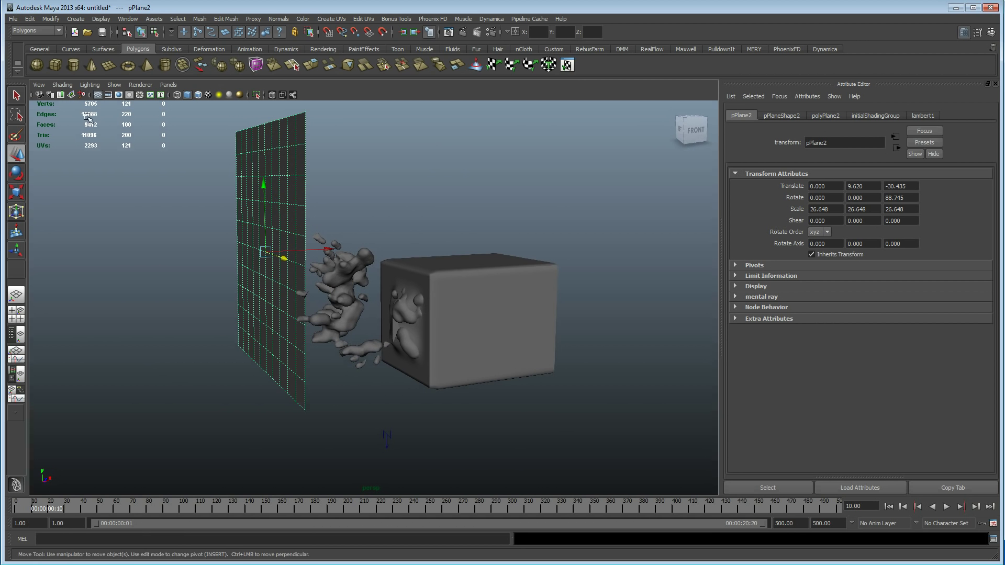
# Step: Start a new scene without saving the current one and create a polygon plane
pyautogui.click(75, 33)
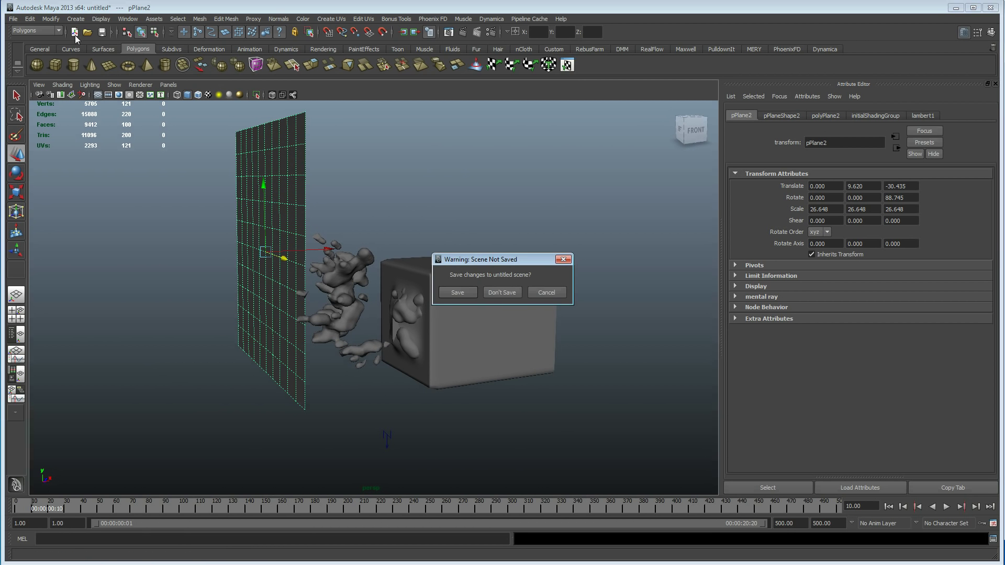
pyautogui.click(495, 292)
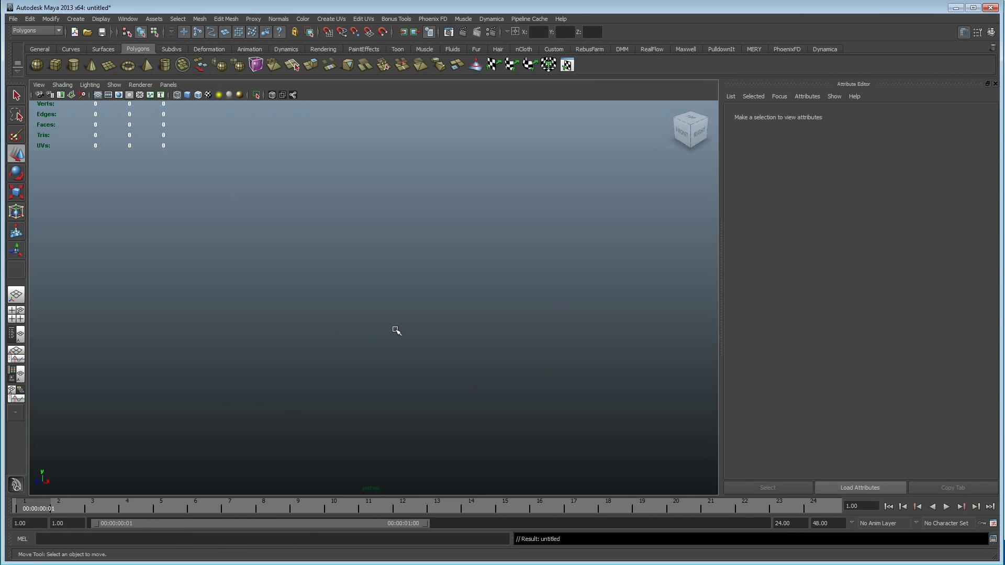
pyautogui.click(109, 65)
pyautogui.press('f')
pyautogui.press('r')
pyautogui.keyDown('alt'); pyautogui.moveTo(371, 294); pyautogui.dragTo(905, 173, button='right'); pyautogui.keyUp('alt')
pyautogui.scroll(-5, 454, 305)
# Step: Delete a block of faces four wide and three deep from the middle of the plane
pyautogui.keyDown('alt'); pyautogui.moveTo(421, 311); pyautogui.dragTo(331, 329); pyautogui.keyUp('alt')
pyautogui.moveTo(393, 321); pyautogui.dragTo(349, 323, button='right')
pyautogui.keyDown('alt'); pyautogui.moveTo(343, 324); pyautogui.dragTo(389, 357); pyautogui.keyUp('alt')
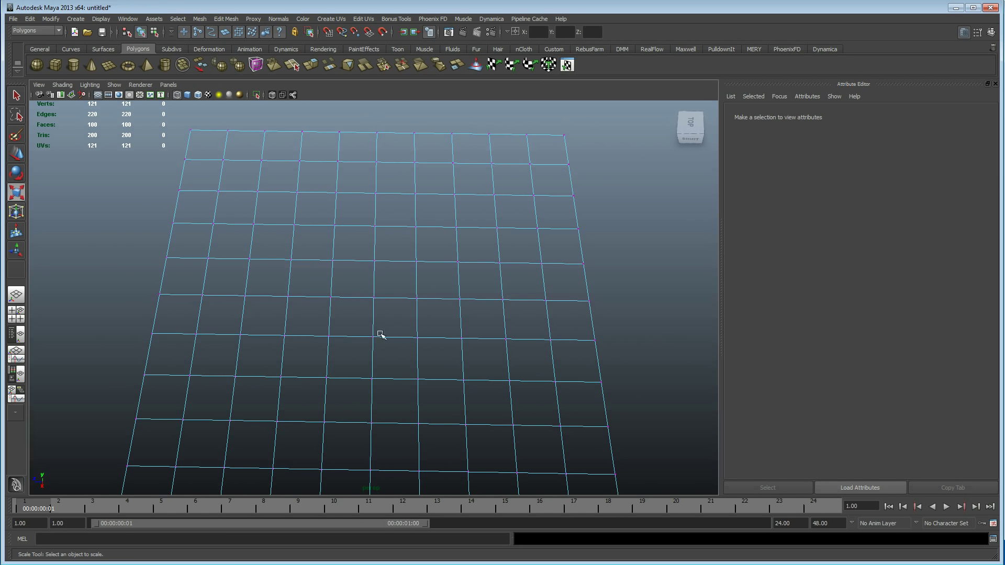
pyautogui.moveTo(433, 327); pyautogui.dragTo(436, 327)
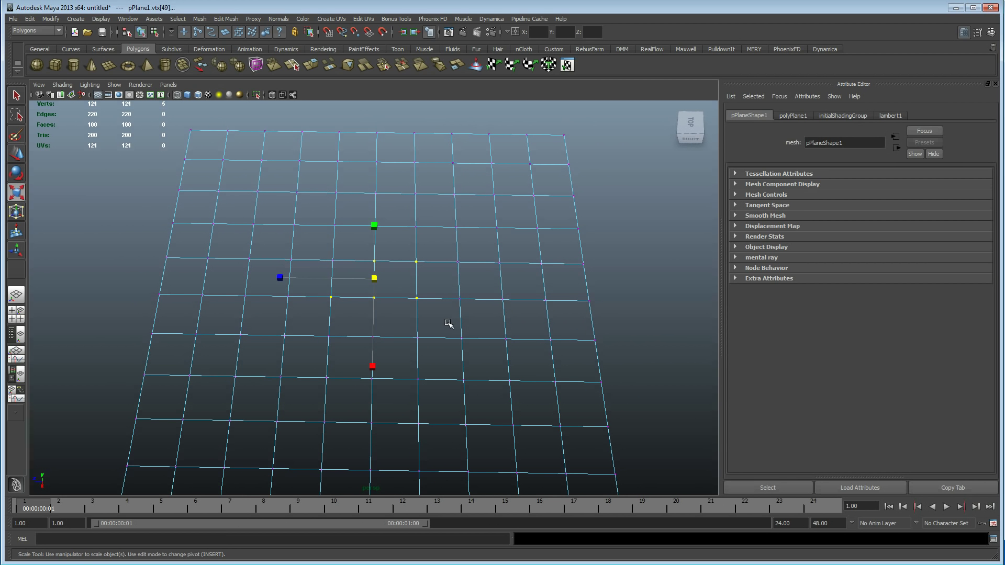
pyautogui.moveTo(428, 289); pyautogui.dragTo(439, 325, button='right')
pyautogui.moveTo(467, 243); pyautogui.dragTo(227, 325)
pyautogui.press('Delete')
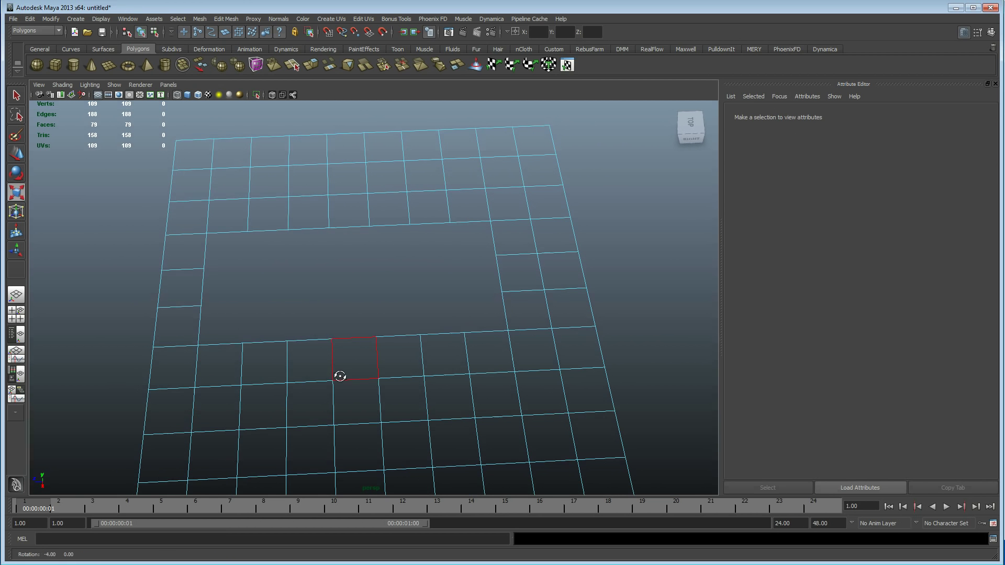
pyautogui.hotkey('ctrl', 'z')
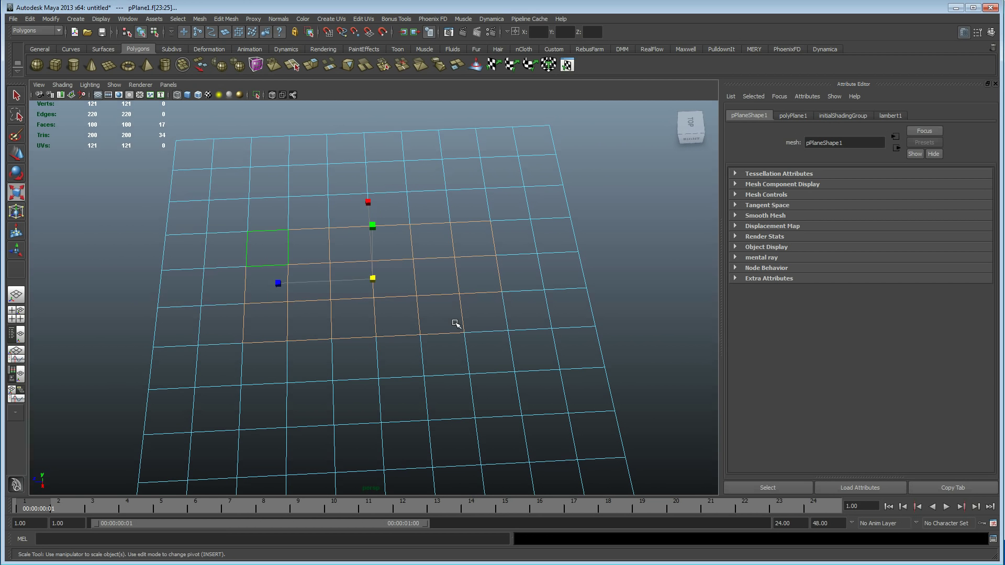
pyautogui.moveTo(320, 307); pyautogui.dragTo(305, 310)
pyautogui.press('Delete')
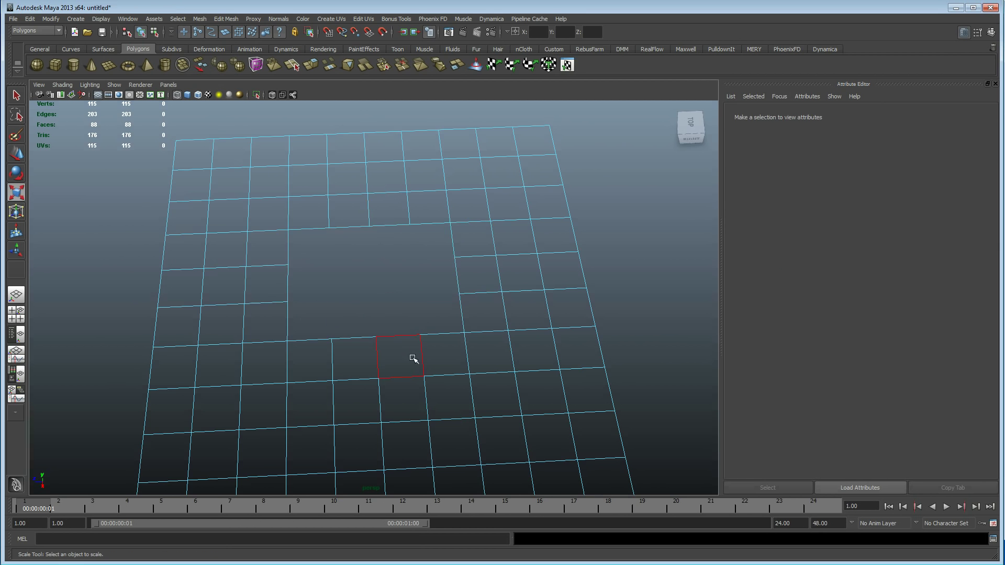
# Step: Display the plane with the smooth mesh preview
pyautogui.keyDown('alt'); pyautogui.moveTo(414, 365); pyautogui.dragTo(365, 363); pyautogui.keyUp('alt')
pyautogui.moveTo(373, 363); pyautogui.dragTo(416, 351, button='right')
pyautogui.click(375, 370)
pyautogui.keyDown('alt'); pyautogui.moveTo(450, 373); pyautogui.dragTo(337, 385); pyautogui.keyUp('alt')
pyautogui.press('3')
# Step: Move individual vertices around the hole inward to shape its edge into an irregular, star-like outline
pyautogui.moveTo(320, 338); pyautogui.dragTo(277, 341, button='right')
pyautogui.click(330, 303)
pyautogui.press('w')
pyautogui.moveTo(264, 313); pyautogui.dragTo(302, 308)
pyautogui.click(457, 285)
pyautogui.moveTo(454, 284); pyautogui.dragTo(420, 313)
pyautogui.click(468, 362)
pyautogui.moveTo(469, 361); pyautogui.dragTo(451, 343)
pyautogui.moveTo(374, 361)
pyautogui.mouseDown()
pyautogui.moveTo(389, 384)
pyautogui.moveTo(397, 329)
pyautogui.mouseUp()
pyautogui.click(359, 224)
pyautogui.moveTo(358, 224); pyautogui.dragTo(396, 262)
pyautogui.keyDown('alt'); pyautogui.moveTo(389, 319); pyautogui.dragTo(384, 321); pyautogui.keyUp('alt')
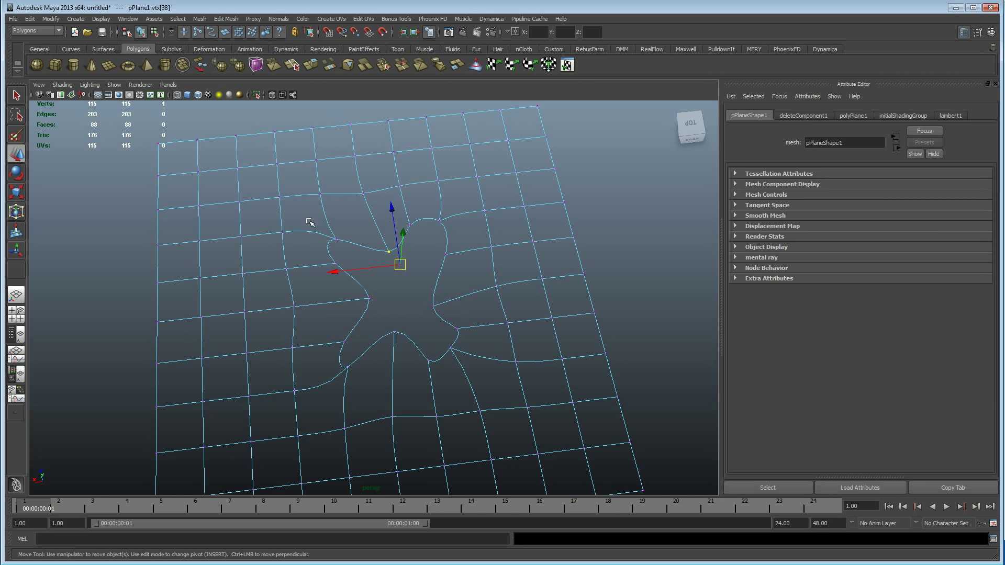
# Step: Raise the vertices around the hole so its rim bulges above the plane, and return to object mode
pyautogui.moveTo(476, 376); pyautogui.dragTo(399, 320)
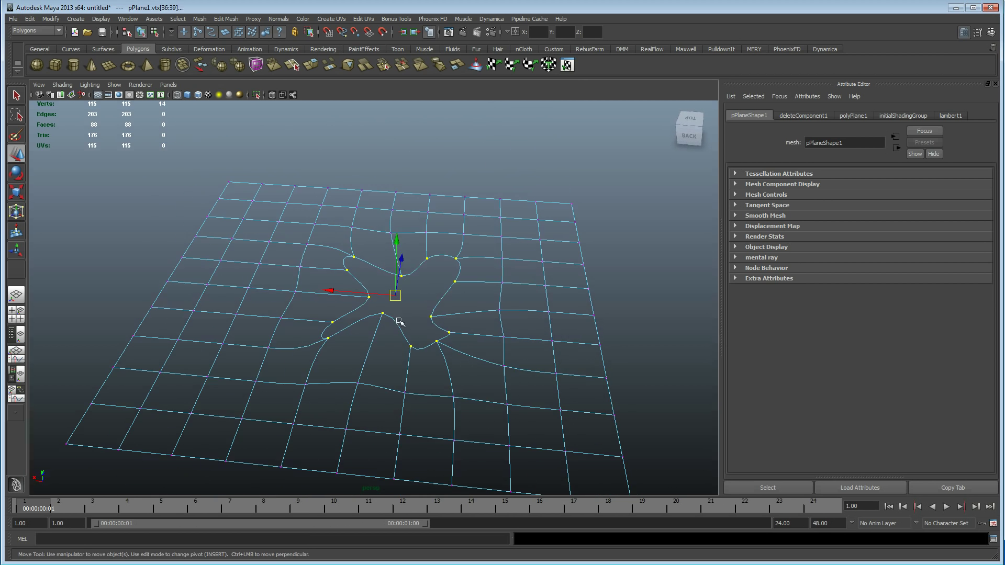
pyautogui.moveTo(398, 242); pyautogui.dragTo(460, 298)
pyautogui.moveTo(460, 298)
pyautogui.mouseDown(button='right')
pyautogui.moveTo(464, 287)
pyautogui.moveTo(459, 296)
pyautogui.mouseUp(button='right')
pyautogui.keyDown('alt'); pyautogui.moveTo(380, 348); pyautogui.dragTo(277, 373); pyautogui.keyUp('alt')
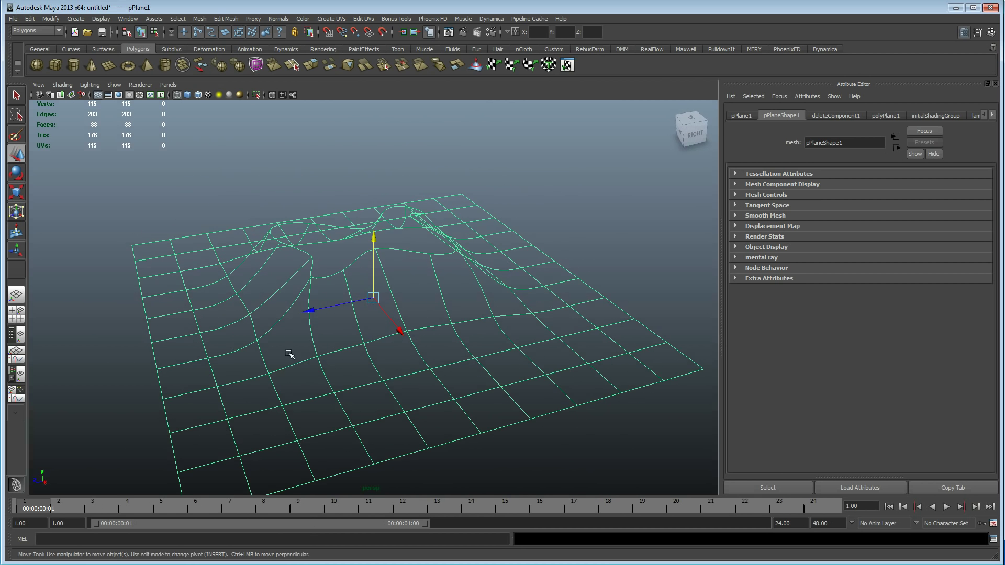
pyautogui.keyDown('alt'); pyautogui.moveTo(387, 384); pyautogui.dragTo(346, 391); pyautogui.keyUp('alt')
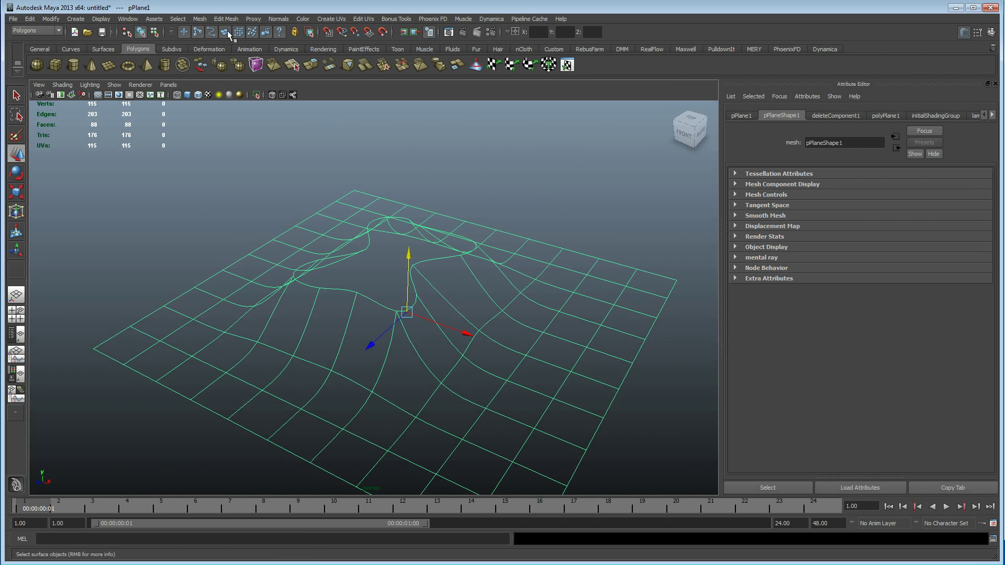
# Step: Make the deformed plane an nMesh passive collider
pyautogui.click(59, 31)
pyautogui.click(31, 73)
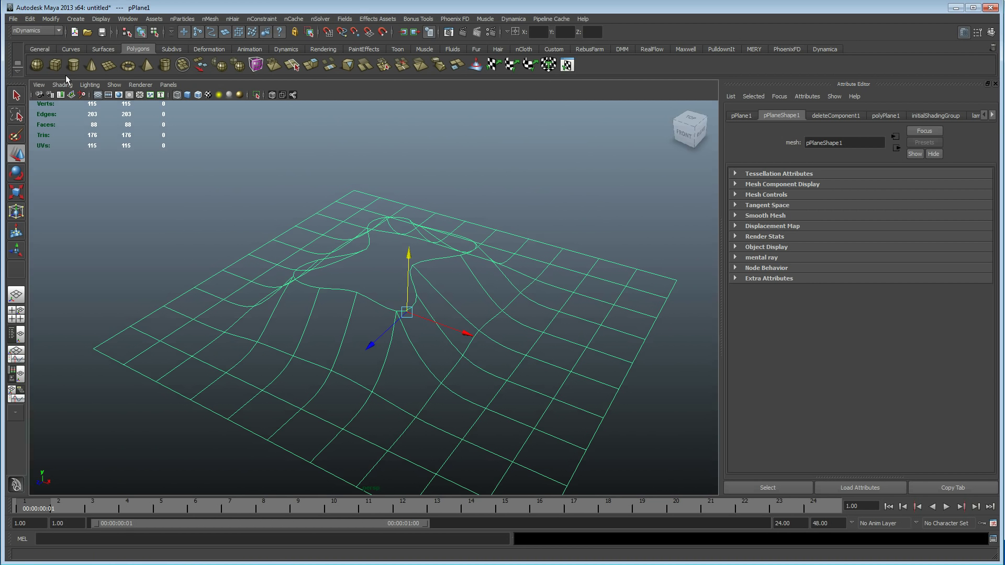
pyautogui.click(210, 19)
pyautogui.click(250, 45)
# Step: Display the viewport geometry with smooth shading
pyautogui.keyDown('alt'); pyautogui.moveTo(412, 318); pyautogui.dragTo(390, 309); pyautogui.keyUp('alt')
pyautogui.keyDown('alt'); pyautogui.moveTo(390, 309); pyautogui.dragTo(426, 319, button='right'); pyautogui.keyUp('alt')
pyautogui.keyDown('alt'); pyautogui.moveTo(426, 320); pyautogui.dragTo(412, 327); pyautogui.keyUp('alt')
pyautogui.press('5')
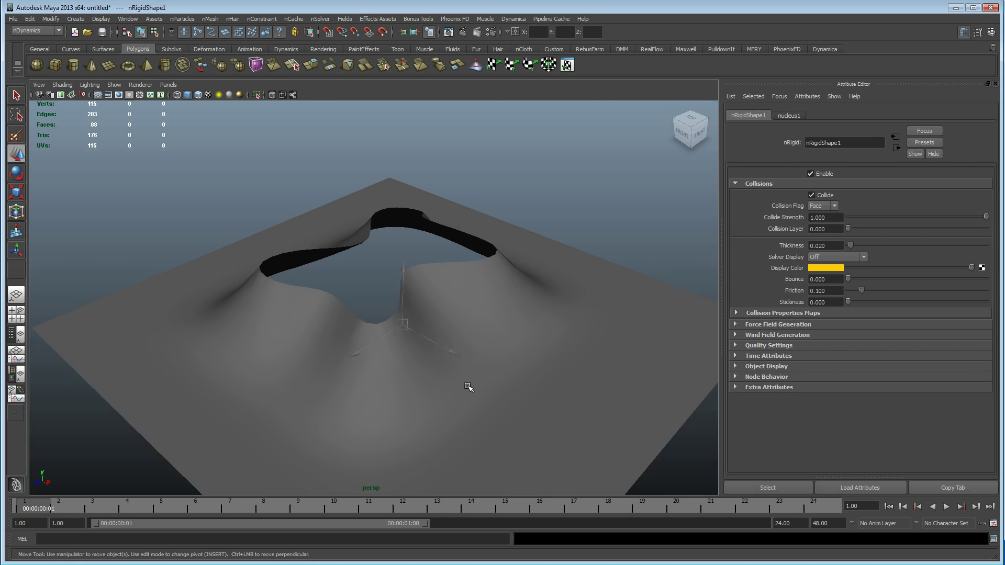
pyautogui.keyDown('alt'); pyautogui.moveTo(468, 388); pyautogui.dragTo(478, 385); pyautogui.keyUp('alt')
# Step: Examine the collider's surface with Solver Display set to Collision Thickness, and set it back to Off
pyautogui.click(829, 258)
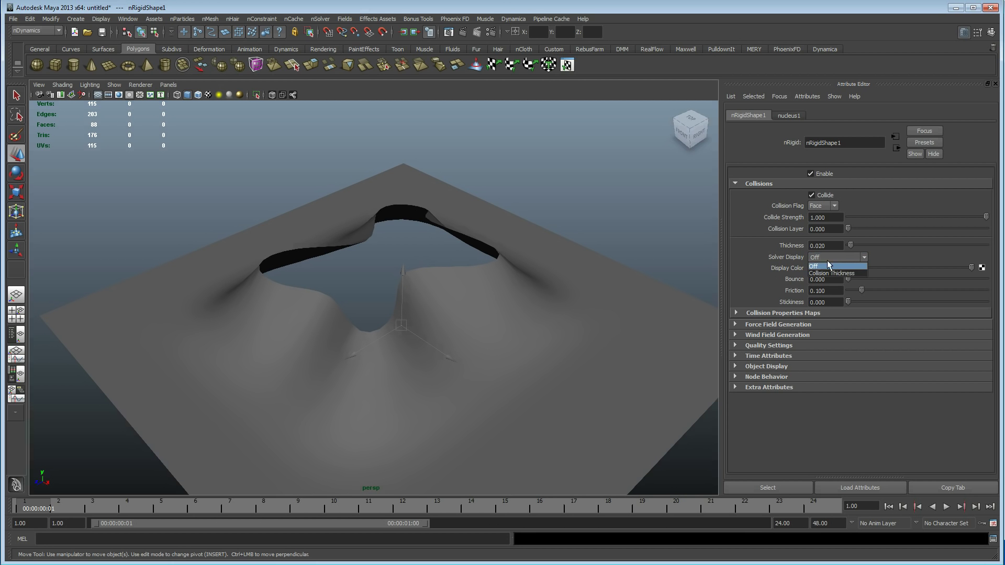
pyautogui.click(832, 273)
pyautogui.keyDown('alt'); pyautogui.moveTo(354, 370); pyautogui.dragTo(417, 333); pyautogui.keyUp('alt')
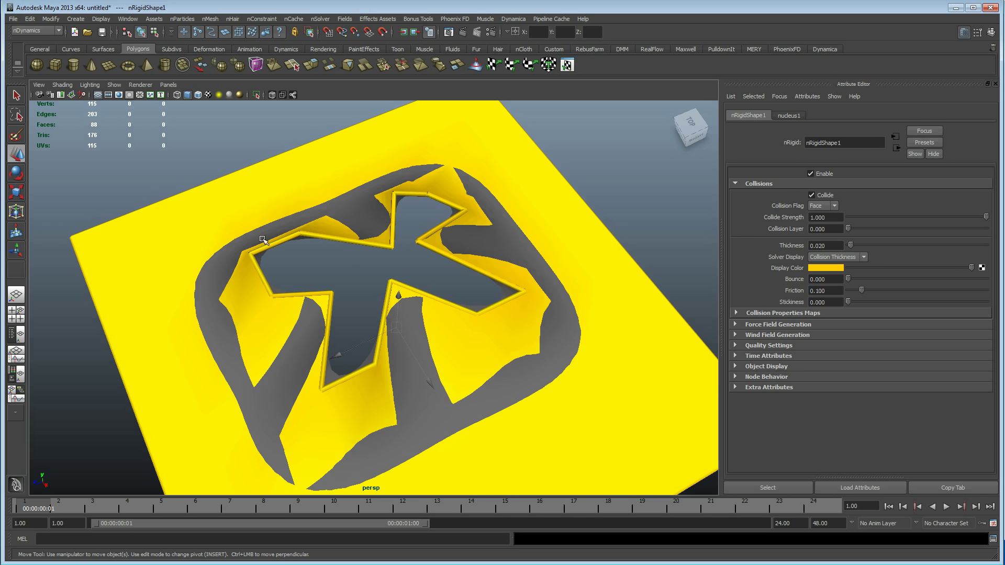
pyautogui.click(839, 256)
pyautogui.click(832, 265)
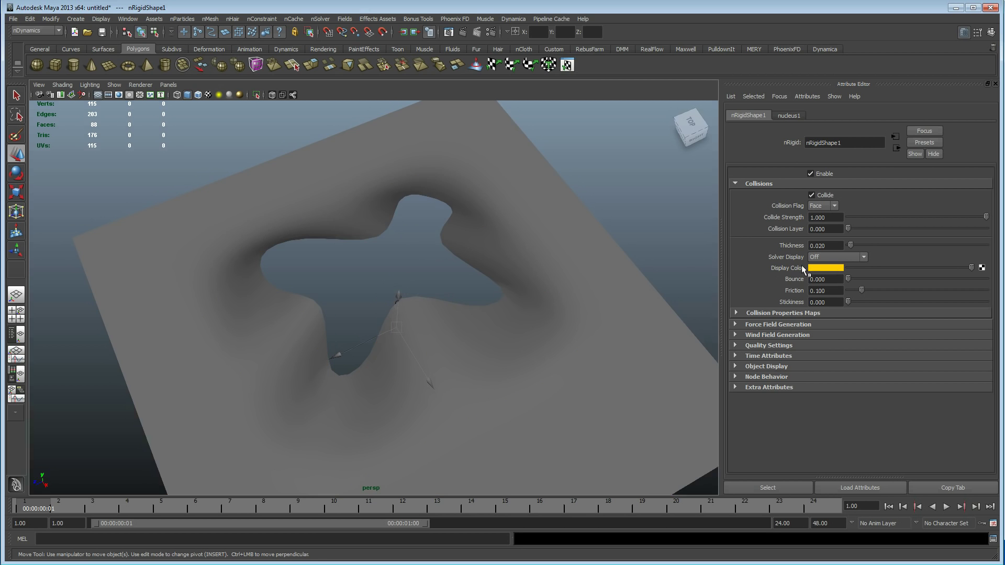
pyautogui.keyDown('alt'); pyautogui.moveTo(477, 293); pyautogui.dragTo(454, 281); pyautogui.keyUp('alt')
# Step: Remove the collider from the plane with Remove nCloth
pyautogui.click(507, 306)
pyautogui.click(210, 19)
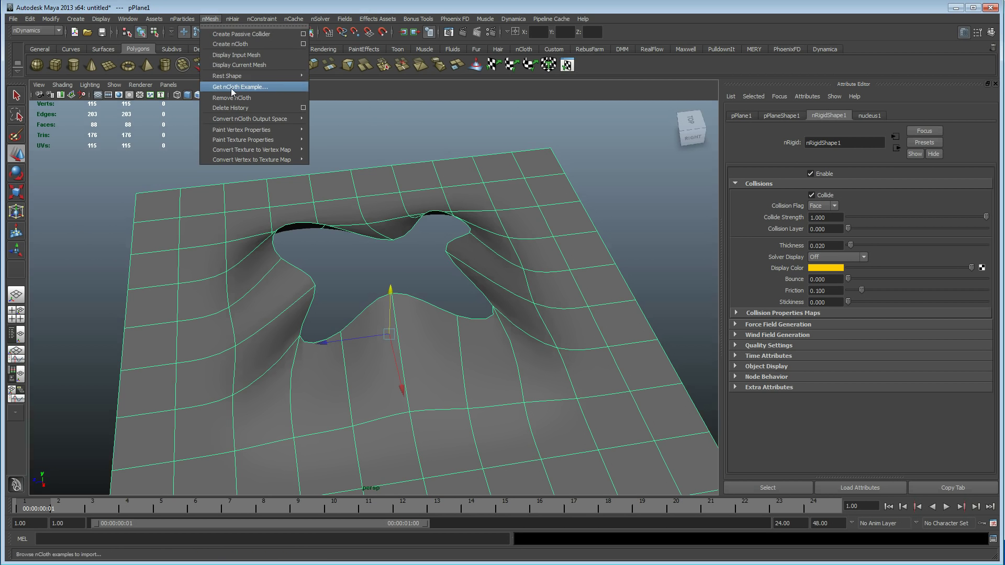
pyautogui.click(240, 100)
pyautogui.keyDown('alt'); pyautogui.moveTo(273, 274); pyautogui.dragTo(299, 262); pyautogui.keyUp('alt')
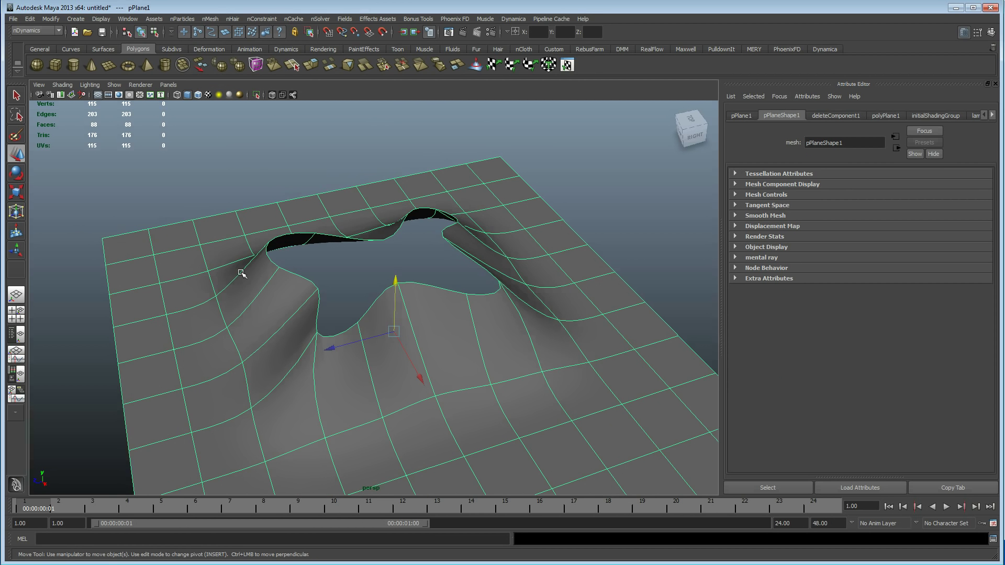
# Step: Turn off the smooth preview and apply the mesh Smooth operation to the plane twice
pyautogui.press('1')
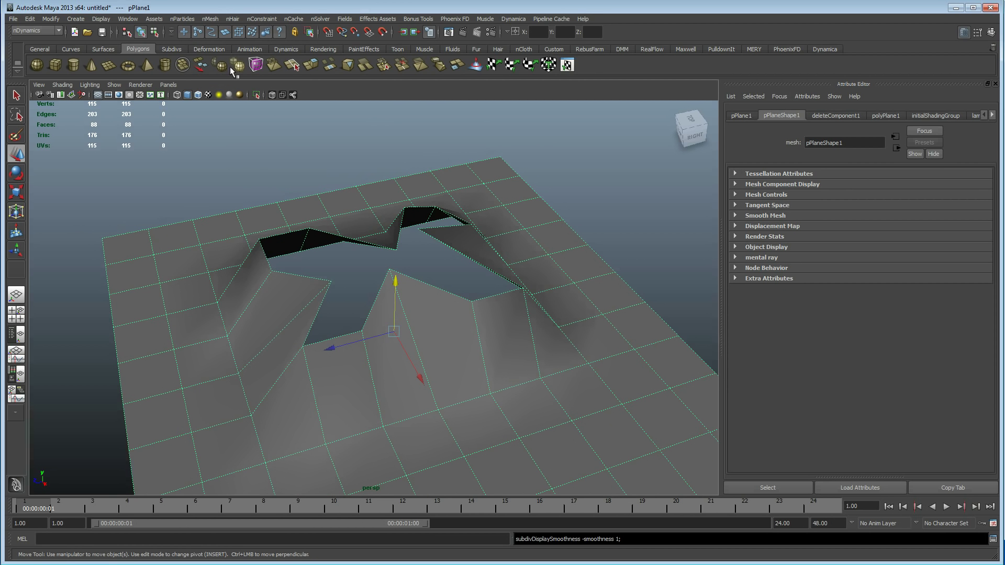
pyautogui.click(37, 30)
pyautogui.click(34, 47)
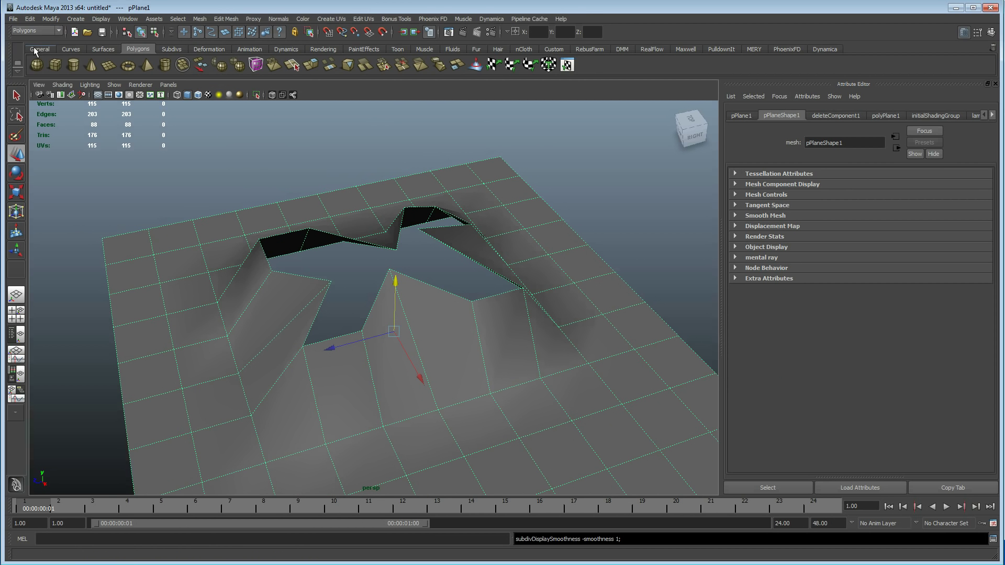
pyautogui.click(199, 20)
pyautogui.click(233, 74)
pyautogui.click(381, 375)
pyautogui.press('g')
pyautogui.click(431, 377)
pyautogui.keyDown('alt'); pyautogui.moveTo(511, 378); pyautogui.dragTo(492, 366); pyautogui.keyUp('alt')
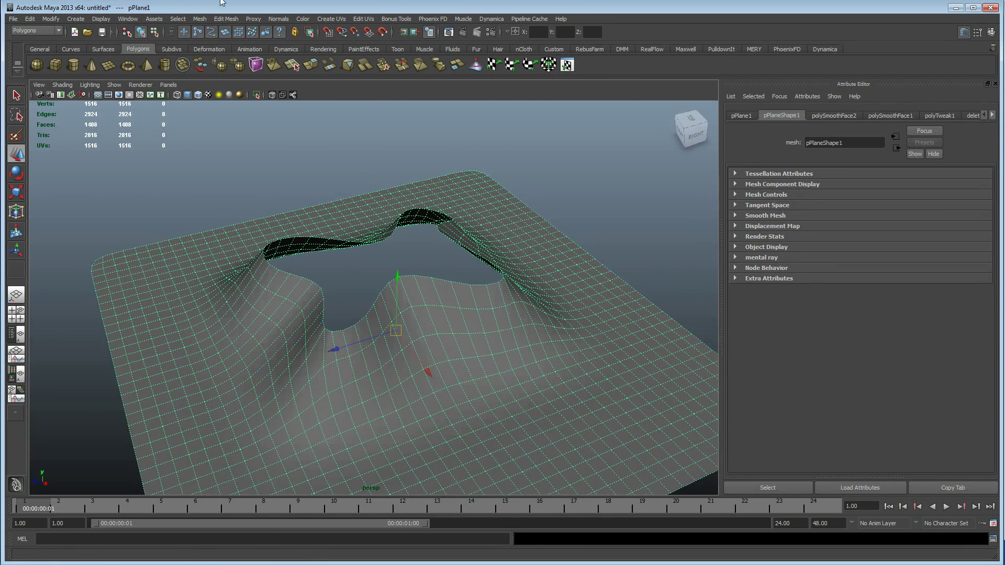
# Step: Create a passive collider from the smoothed plane
pyautogui.click(49, 32)
pyautogui.click(48, 83)
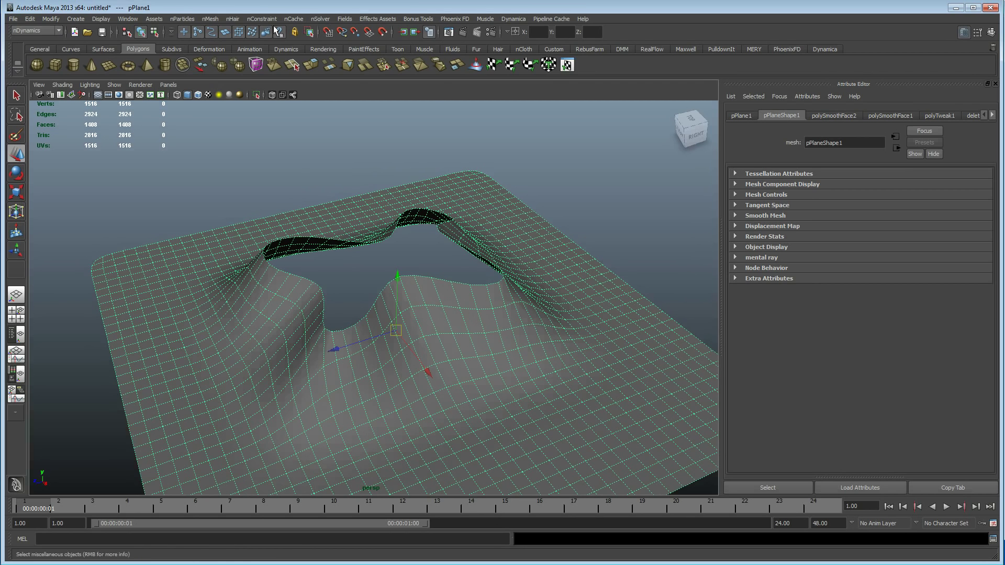
pyautogui.click(209, 18)
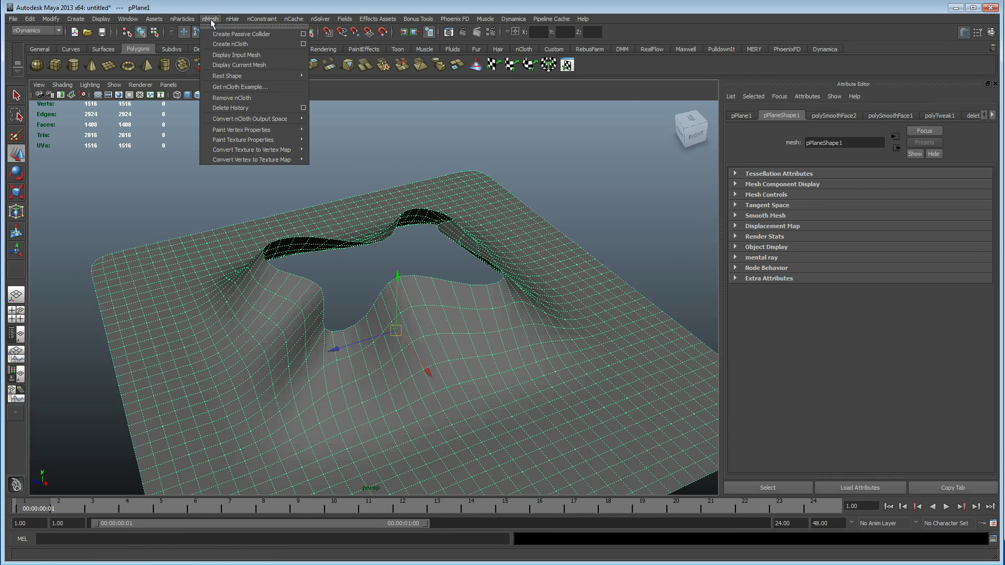
pyautogui.click(255, 35)
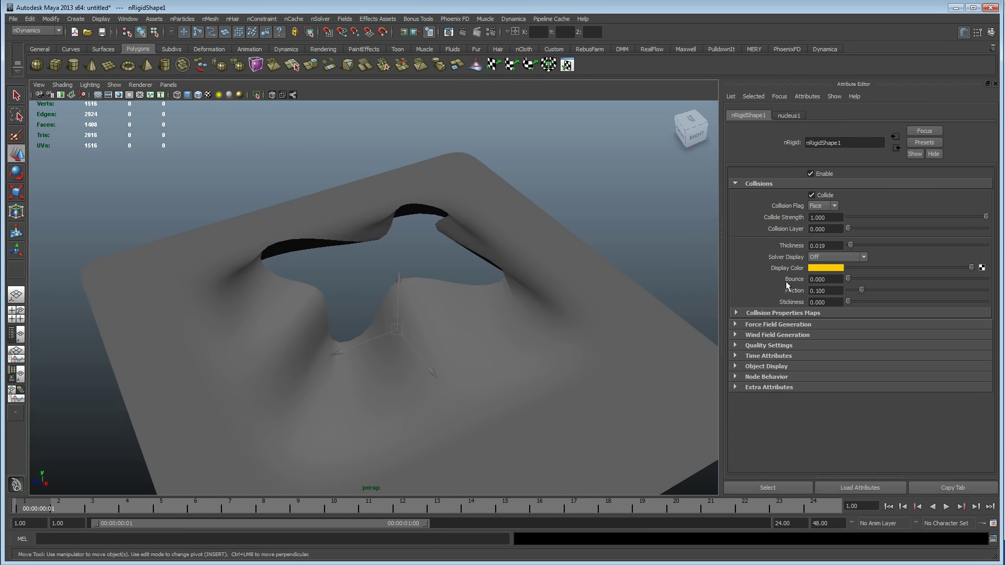
# Step: Inspect the Collision Thickness display around the smoothed hole, and turn the Solver Display off again
pyautogui.click(833, 257)
pyautogui.click(837, 277)
pyautogui.keyDown('alt'); pyautogui.moveTo(414, 366); pyautogui.dragTo(359, 375); pyautogui.keyUp('alt')
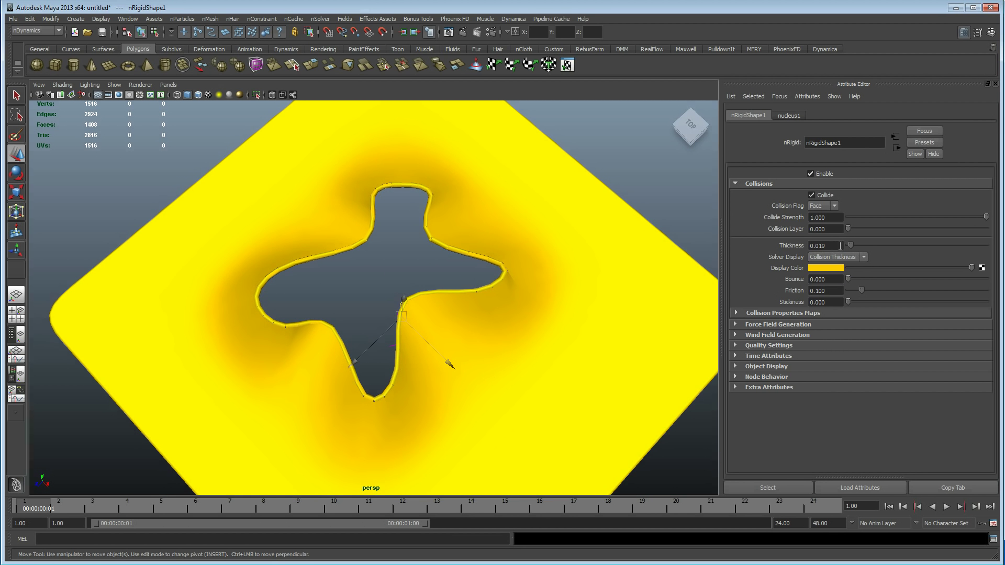
pyautogui.click(829, 263)
pyautogui.click(832, 267)
# Step: Rotate the plane so that it stands upright with the bulging rim facing outward
pyautogui.keyDown('alt'); pyautogui.moveTo(511, 260); pyautogui.dragTo(464, 320); pyautogui.keyUp('alt')
pyautogui.click(464, 321)
pyautogui.press('e')
pyautogui.moveTo(398, 257); pyautogui.dragTo(220, 317)
pyautogui.press('w')
pyautogui.keyDown('alt'); pyautogui.moveTo(376, 296); pyautogui.dragTo(404, 282); pyautogui.keyUp('alt')
pyautogui.press('e')
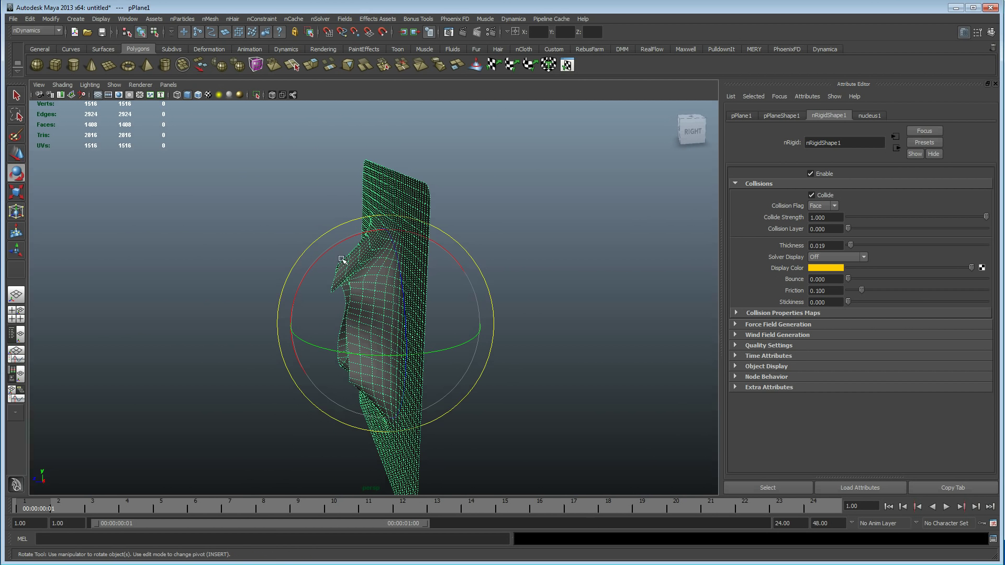
pyautogui.keyDown('alt'); pyautogui.moveTo(340, 241); pyautogui.dragTo(263, 274); pyautogui.keyUp('alt')
pyautogui.keyDown('alt'); pyautogui.moveTo(264, 274); pyautogui.dragTo(301, 236, button='right'); pyautogui.keyUp('alt')
pyautogui.keyDown('alt'); pyautogui.moveTo(301, 235); pyautogui.dragTo(410, 293, button='middle'); pyautogui.keyUp('alt')
# Step: Select the plane's outer border edge loop and extrude it about -4.21 along Z to form the side walls
pyautogui.press('w')
pyautogui.moveTo(273, 227); pyautogui.dragTo(274, 204, button='right')
pyautogui.doubleClick(272, 224)
pyautogui.keyDown('alt'); pyautogui.moveTo(439, 286); pyautogui.dragTo(367, 199, button='right'); pyautogui.keyUp('alt')
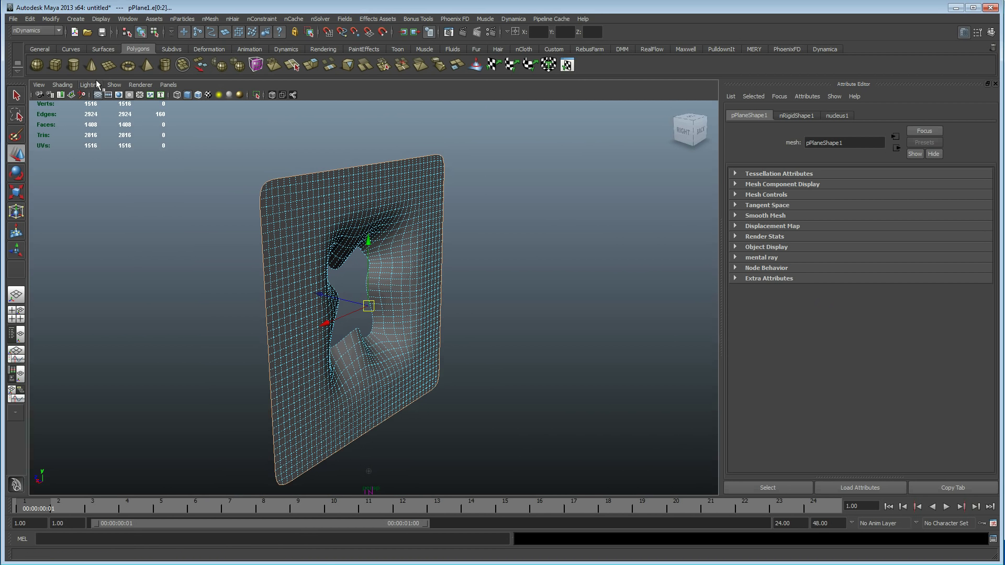
pyautogui.click(29, 30)
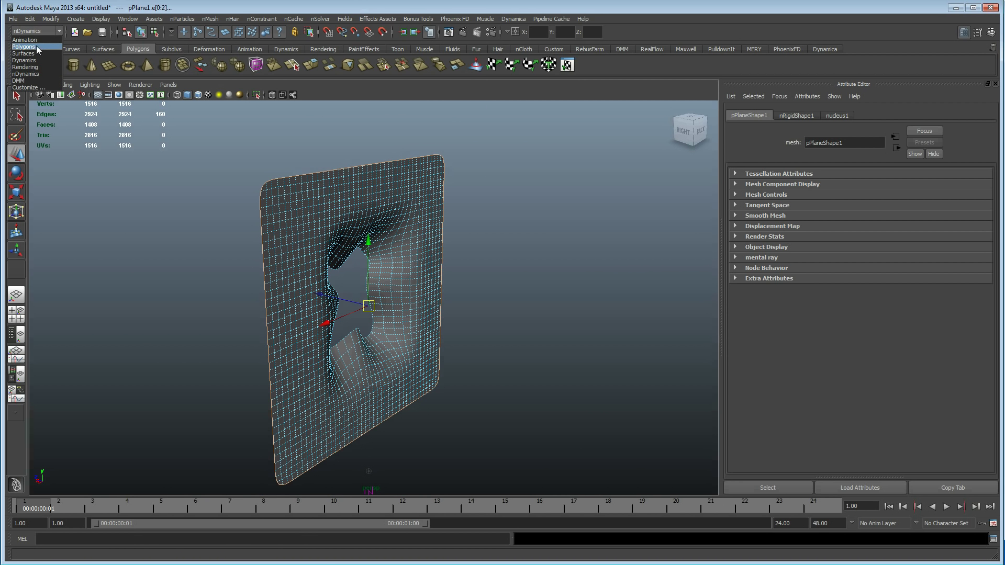
pyautogui.click(36, 46)
pyautogui.click(233, 21)
pyautogui.click(238, 46)
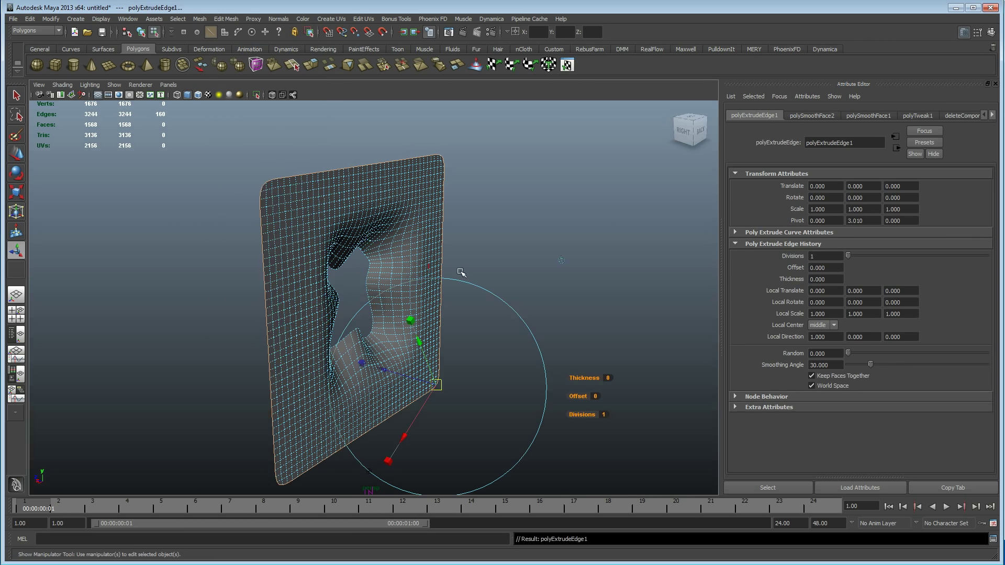
pyautogui.moveTo(323, 294); pyautogui.dragTo(614, 347)
pyautogui.keyDown('alt'); pyautogui.moveTo(455, 300); pyautogui.dragTo(287, 234, button='middle'); pyautogui.keyUp('alt')
pyautogui.keyDown('alt'); pyautogui.moveTo(287, 233); pyautogui.dragTo(193, 223, button='right'); pyautogui.keyUp('alt')
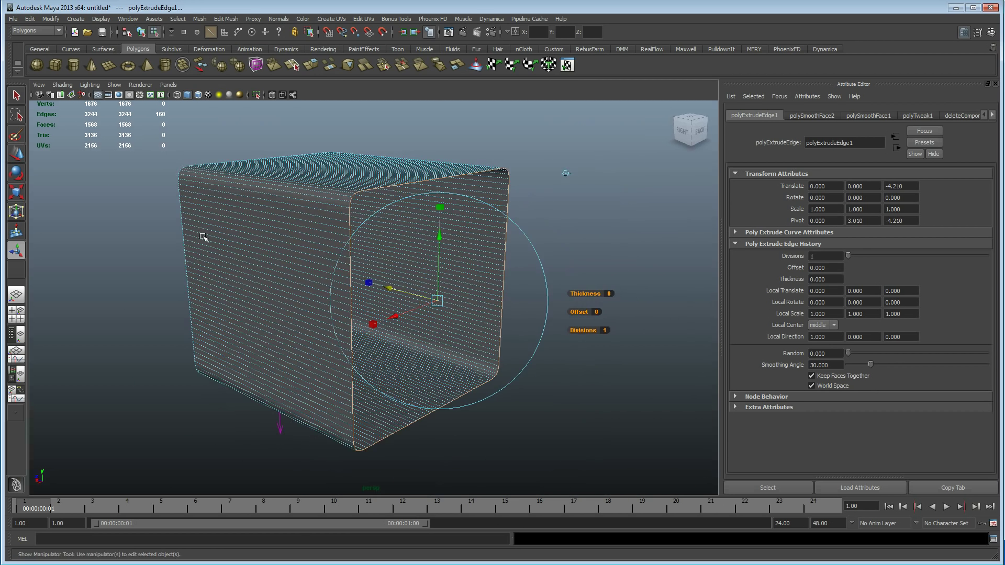
# Step: Return the extruded box to object selection mode and set the timeline's end frame to 500
pyautogui.moveTo(389, 291); pyautogui.dragTo(424, 326)
pyautogui.moveTo(413, 325); pyautogui.dragTo(441, 298, button='right')
pyautogui.keyDown('alt'); pyautogui.moveTo(324, 296); pyautogui.dragTo(293, 279); pyautogui.keyUp('alt')
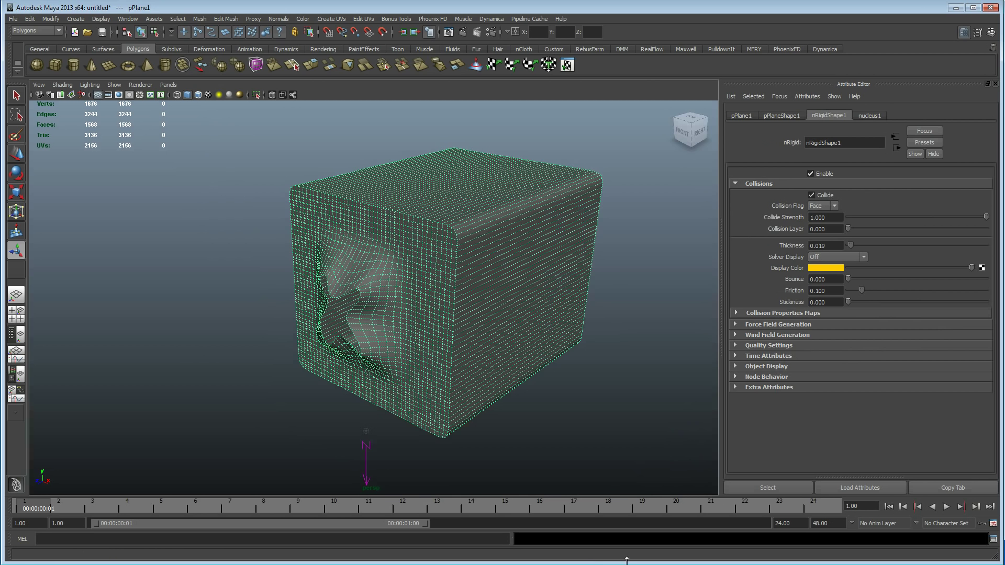
pyautogui.write('500')
pyautogui.press('Return')
# Step: Create an nParticle emitter of type Volume with a sphere shape and a rate of 500 particles per second
pyautogui.click(39, 30)
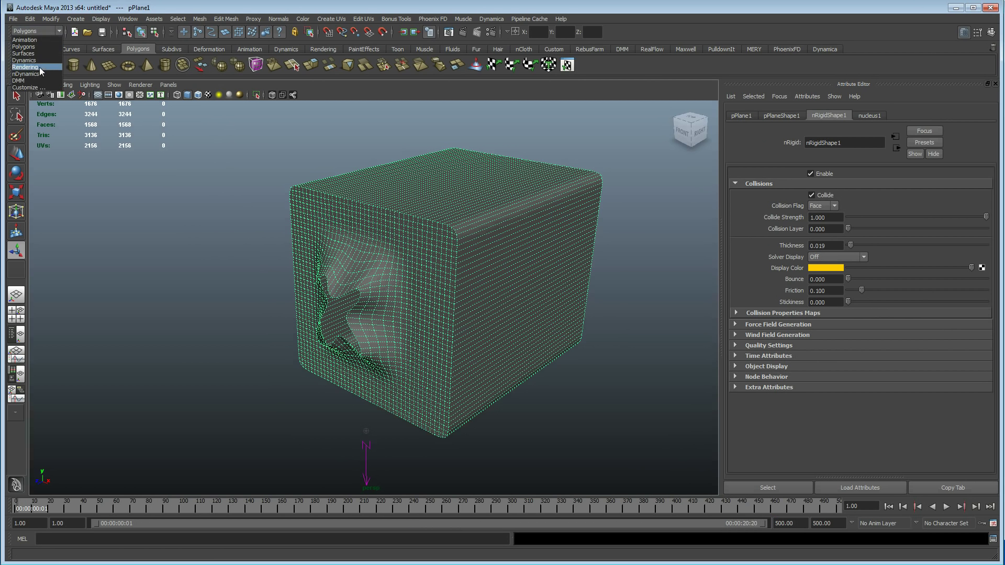
pyautogui.click(43, 72)
pyautogui.click(180, 17)
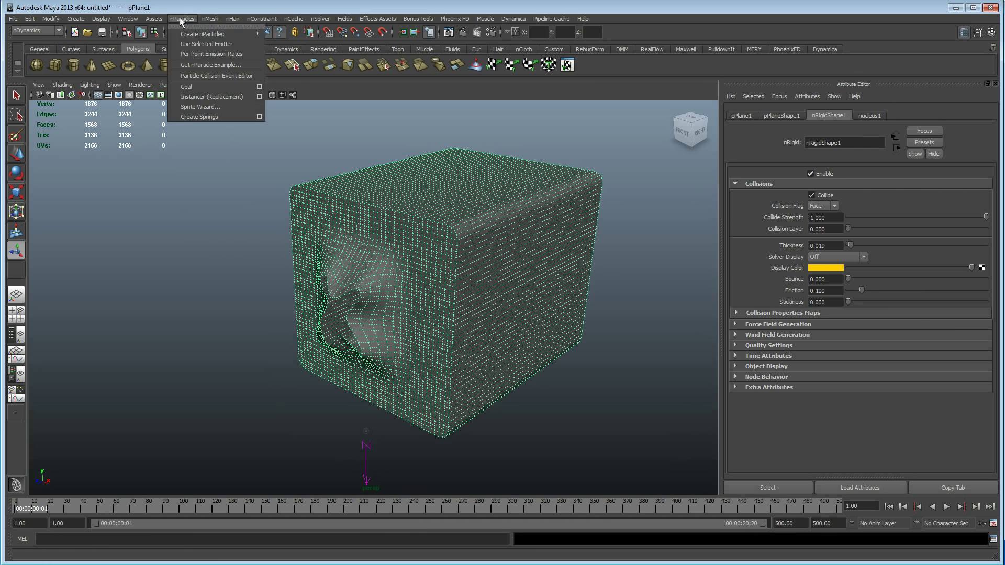
pyautogui.moveTo(225, 34)
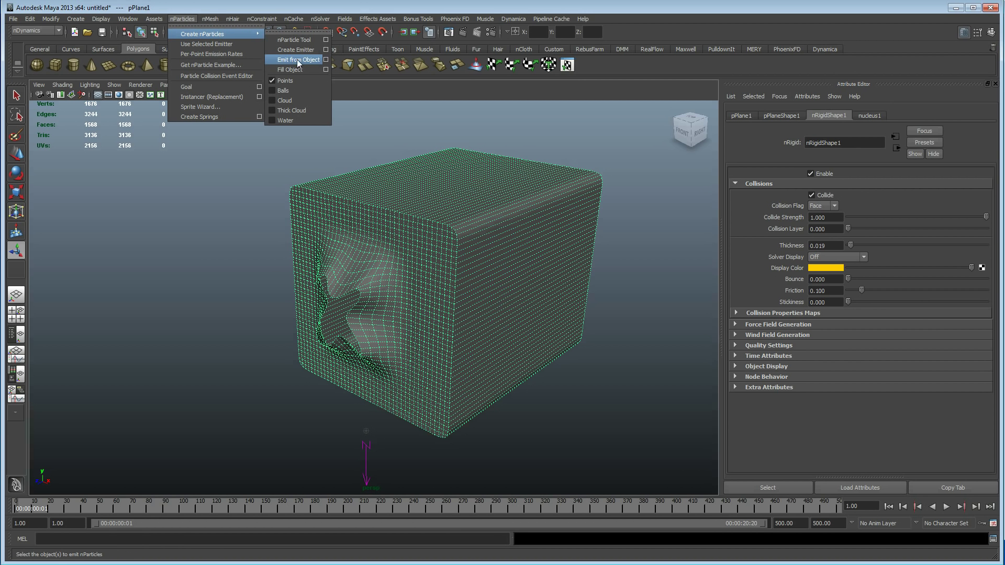
pyautogui.click(327, 51)
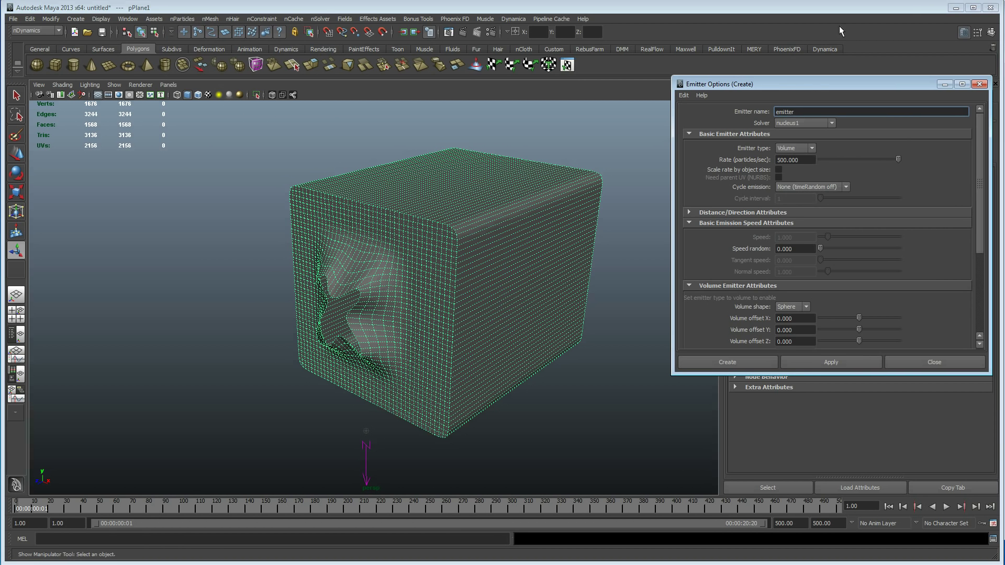
pyautogui.moveTo(795, 83); pyautogui.dragTo(522, 83)
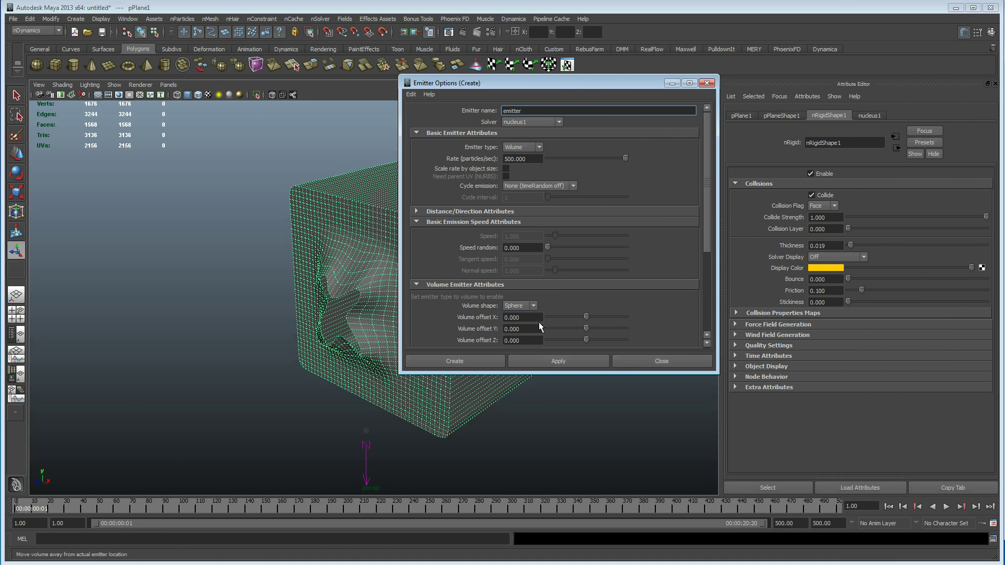
pyautogui.click(569, 362)
pyautogui.click(660, 361)
# Step: Raise the emitter to about the height of the hole and look over its emission attributes
pyautogui.keyDown('alt'); pyautogui.moveTo(544, 366); pyautogui.dragTo(451, 383); pyautogui.keyUp('alt')
pyautogui.press('w')
pyautogui.moveTo(371, 365); pyautogui.dragTo(371, 246)
pyautogui.keyDown('alt'); pyautogui.moveTo(302, 254); pyautogui.dragTo(434, 313); pyautogui.keyUp('alt')
pyautogui.scroll(2, 921, 315)
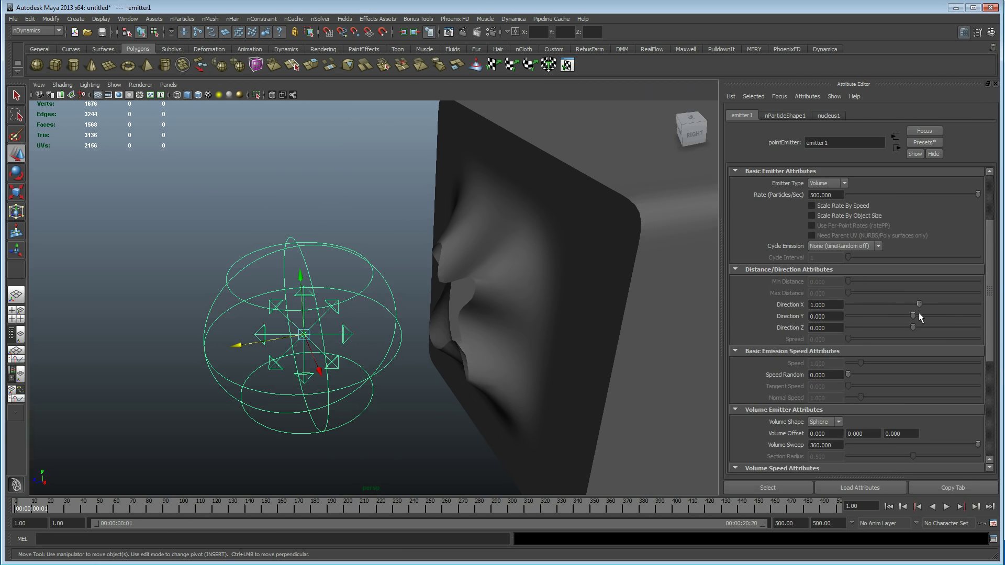
pyautogui.scroll(1, 917, 313)
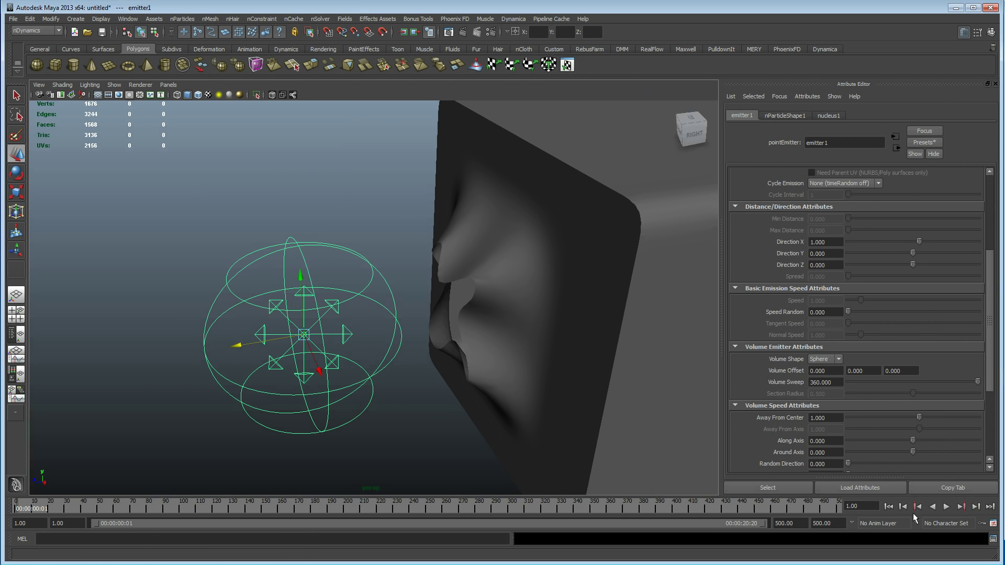
# Step: Play the simulation and inspect the emitted particles in wireframe display
pyautogui.click(946, 507)
pyautogui.keyDown('alt'); pyautogui.moveTo(361, 337); pyautogui.dragTo(389, 180, button='middle'); pyautogui.keyUp('alt')
pyautogui.keyDown('alt'); pyautogui.moveTo(388, 180); pyautogui.dragTo(322, 210, button='right'); pyautogui.keyUp('alt')
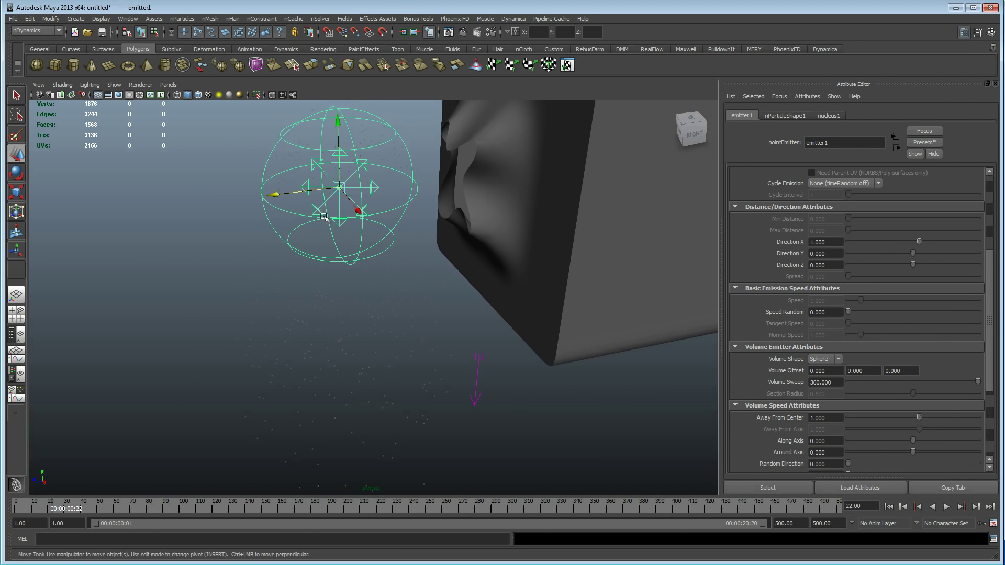
pyautogui.press('4')
pyautogui.moveTo(316, 318)
pyautogui.keyDown('alt'); pyautogui.mouseDown()
pyautogui.moveTo(299, 316)
pyautogui.moveTo(381, 336)
pyautogui.moveTo(349, 330)
pyautogui.mouseUp(); pyautogui.keyUp('alt')
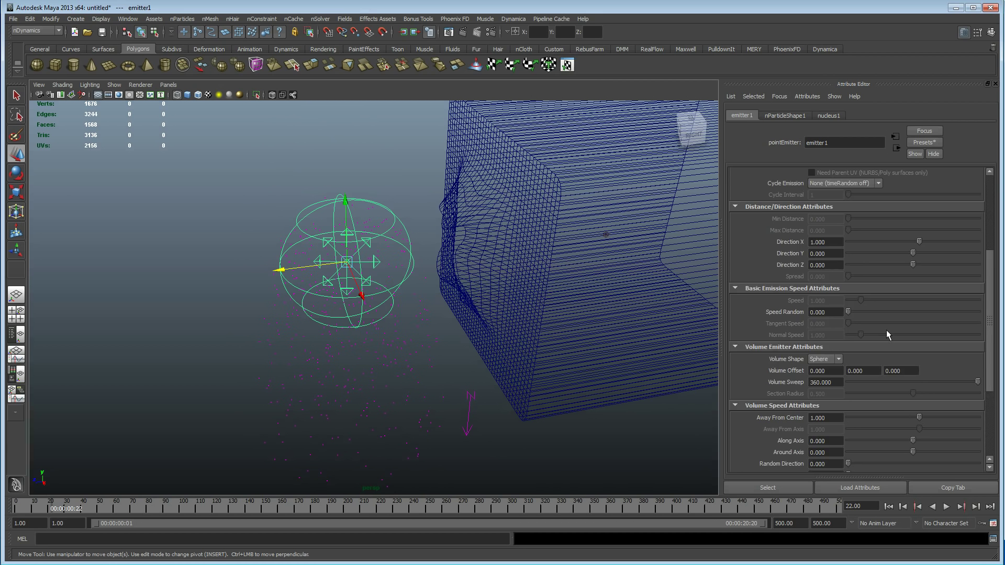
# Step: Reduce the emitter's Volume Sweep to 180 to make it a half sphere
pyautogui.scroll(-1, 887, 329)
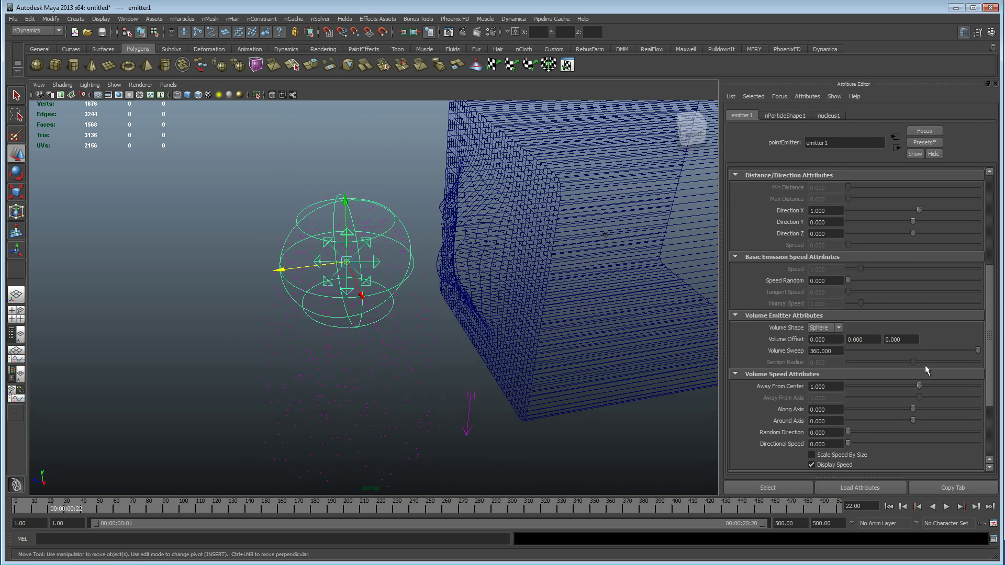
pyautogui.moveTo(977, 348); pyautogui.dragTo(914, 365)
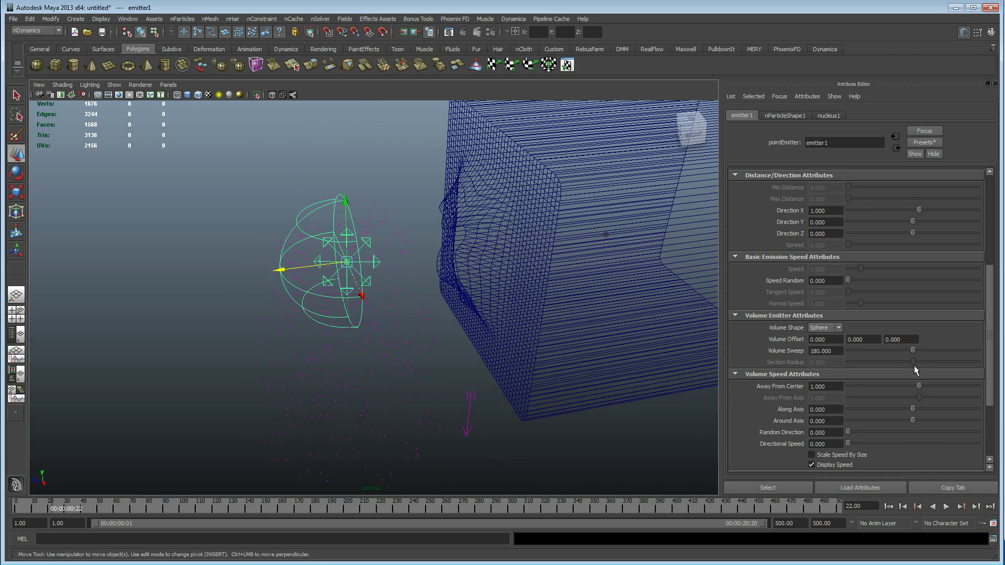
pyautogui.moveTo(397, 345)
pyautogui.keyDown('alt'); pyautogui.mouseDown()
pyautogui.moveTo(441, 329)
pyautogui.moveTo(403, 346)
pyautogui.mouseUp(); pyautogui.keyUp('alt')
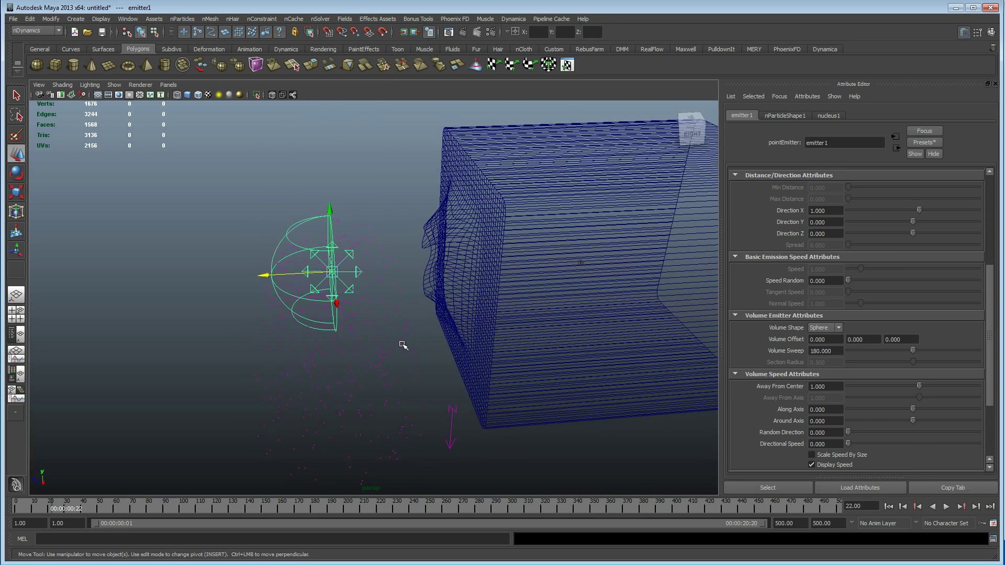
# Step: Move the emitter inside the box behind the hole and scale it down uniformly to about 0.344
pyautogui.keyDown('alt'); pyautogui.moveTo(254, 275); pyautogui.dragTo(368, 276); pyautogui.keyUp('alt')
pyautogui.scroll(4, 368, 275)
pyautogui.keyDown('alt'); pyautogui.moveTo(274, 298); pyautogui.dragTo(379, 316, button='middle'); pyautogui.keyUp('alt')
pyautogui.keyDown('alt'); pyautogui.moveTo(379, 316); pyautogui.dragTo(383, 317); pyautogui.keyUp('alt')
pyautogui.press('r')
pyautogui.moveTo(327, 274); pyautogui.dragTo(90, 271, button='middle')
pyautogui.keyDown('alt'); pyautogui.moveTo(257, 274); pyautogui.dragTo(379, 282); pyautogui.keyUp('alt')
pyautogui.keyDown('alt'); pyautogui.moveTo(395, 286); pyautogui.dragTo(280, 314, button='middle'); pyautogui.keyUp('alt')
pyautogui.scroll(4, 279, 314)
pyautogui.moveTo(505, 232); pyautogui.dragTo(368, 231)
# Step: Lower the emitter slightly and reduce its Volume Sweep to about 139.355
pyautogui.press('w')
pyautogui.moveTo(437, 164); pyautogui.dragTo(434, 186)
pyautogui.moveTo(913, 350); pyautogui.dragTo(898, 350)
# Step: Rotate the emitter about -26.768 around Y so that its open sweep faces the hole
pyautogui.keyDown('alt'); pyautogui.moveTo(314, 351); pyautogui.dragTo(177, 356); pyautogui.keyUp('alt')
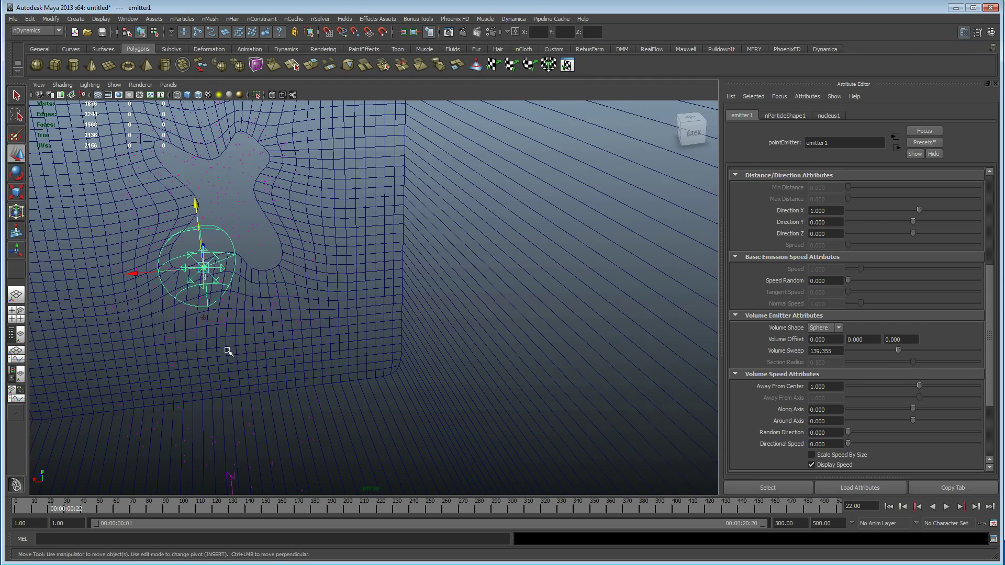
pyautogui.keyDown('alt'); pyautogui.moveTo(224, 351); pyautogui.dragTo(327, 318, button='middle'); pyautogui.keyUp('alt')
pyautogui.keyDown('alt'); pyautogui.moveTo(327, 318); pyautogui.dragTo(227, 283, button='right'); pyautogui.keyUp('alt')
pyautogui.keyDown('alt'); pyautogui.moveTo(226, 282); pyautogui.dragTo(241, 291); pyautogui.keyUp('alt')
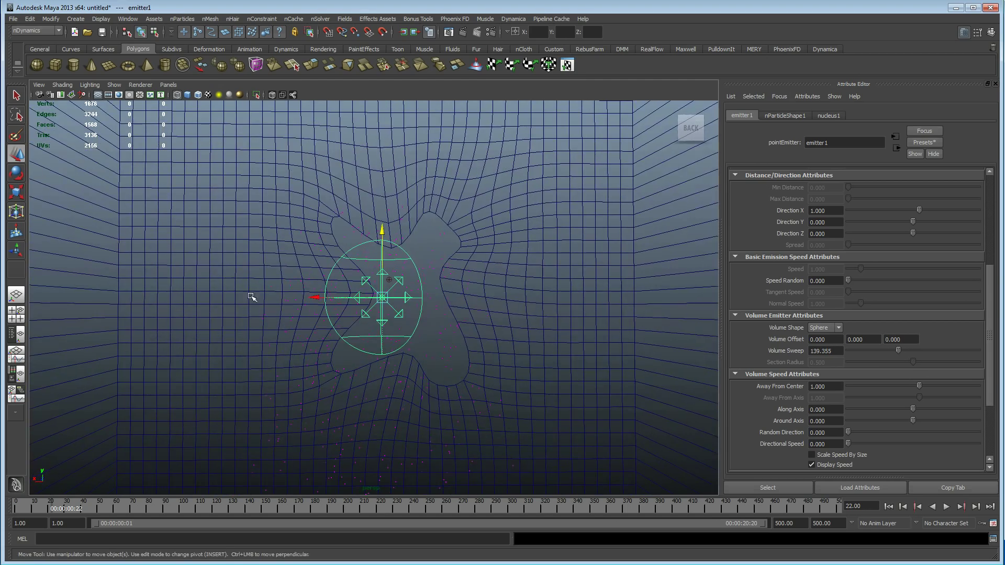
pyautogui.press('e')
pyautogui.moveTo(347, 297); pyautogui.dragTo(309, 299)
# Step: Play the simulation from the first frame and check how the particles leave the emitter inside the box
pyautogui.keyDown('alt'); pyautogui.moveTo(256, 322); pyautogui.dragTo(372, 341); pyautogui.keyUp('alt')
pyautogui.keyDown('alt'); pyautogui.moveTo(371, 340); pyautogui.dragTo(239, 321, button='right'); pyautogui.keyUp('alt')
pyautogui.keyDown('alt'); pyautogui.moveTo(238, 320); pyautogui.dragTo(211, 318); pyautogui.keyUp('alt')
pyautogui.click(889, 507)
pyautogui.click(946, 506)
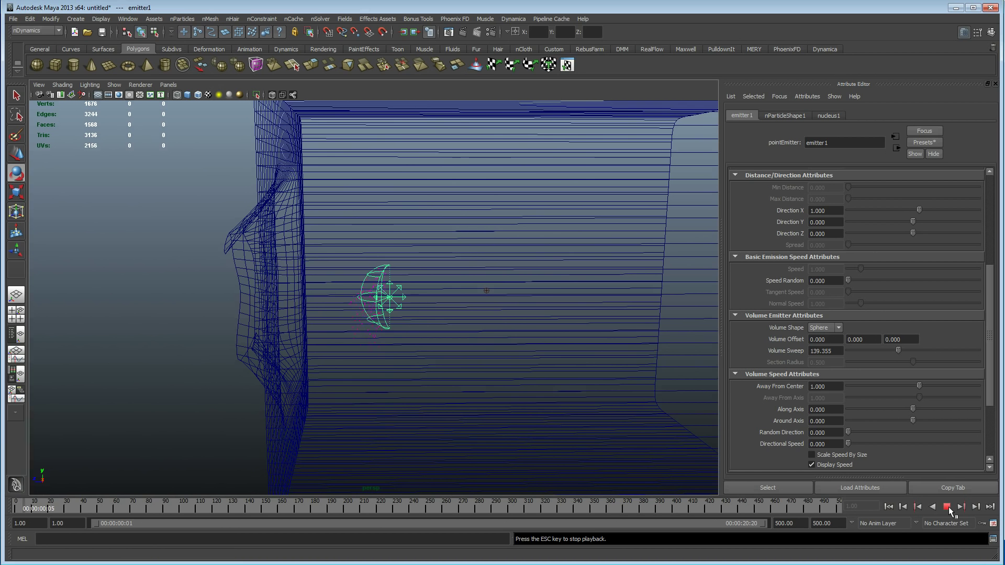
pyautogui.click(948, 508)
# Step: Raise the emitter's Away From Center speed to about 6.774 and replay the simulation from the start
pyautogui.keyDown('alt'); pyautogui.moveTo(455, 376); pyautogui.dragTo(496, 380); pyautogui.keyUp('alt')
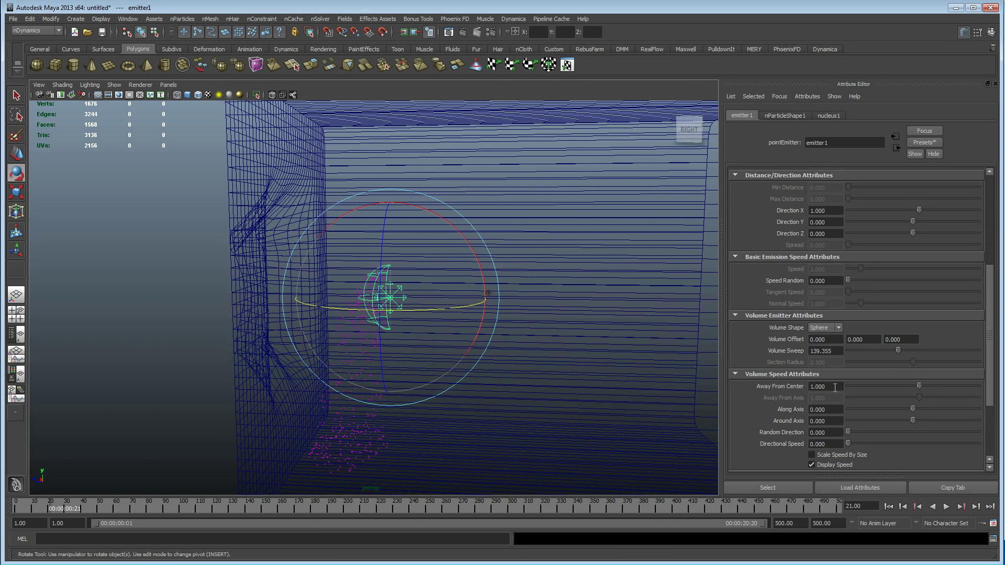
pyautogui.click(888, 507)
pyautogui.click(946, 507)
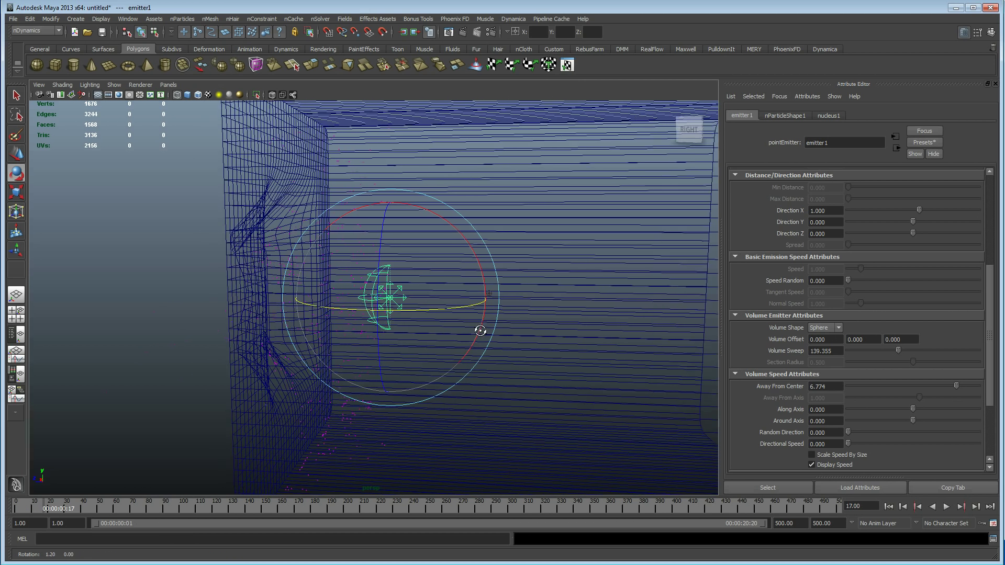
pyautogui.keyDown('alt'); pyautogui.moveTo(482, 332); pyautogui.dragTo(475, 331); pyautogui.keyUp('alt')
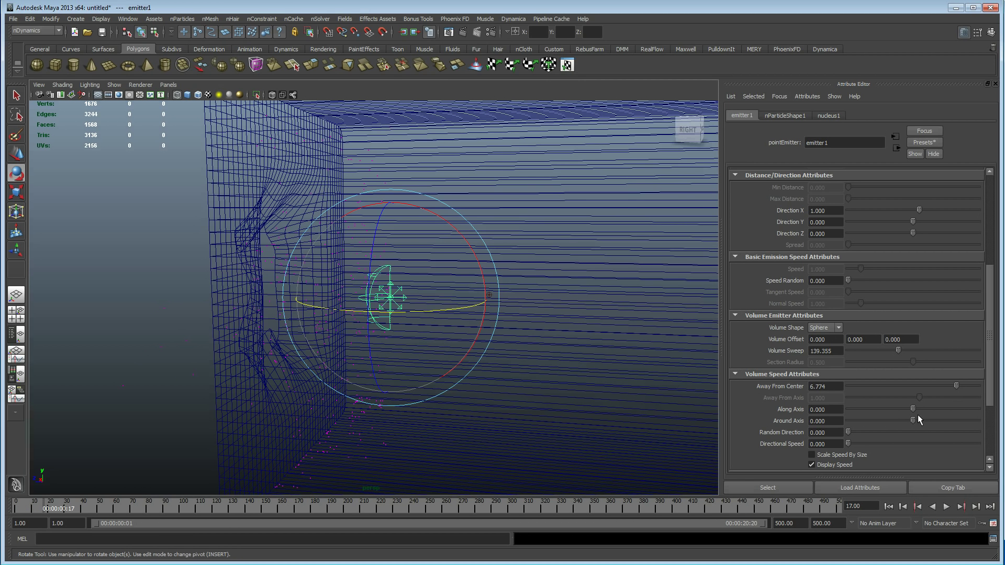
# Step: Set the emitter's Along Axis speed to about 6.694 and replay the simulation from the start
pyautogui.moveTo(946, 409); pyautogui.dragTo(956, 409)
pyautogui.click(889, 506)
pyautogui.click(946, 507)
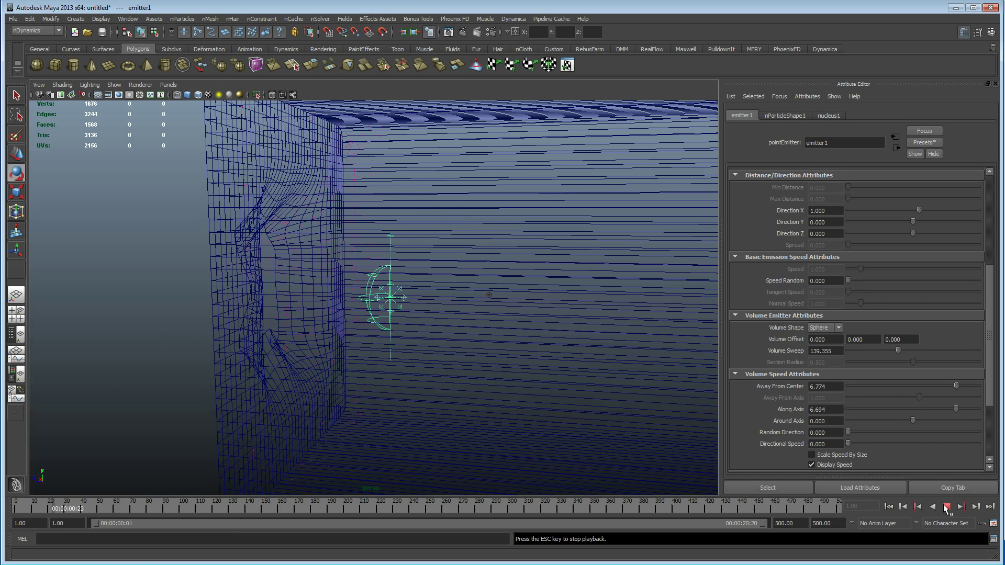
pyautogui.click(946, 507)
pyautogui.moveTo(575, 367)
pyautogui.keyDown('alt'); pyautogui.mouseDown()
pyautogui.moveTo(500, 353)
pyautogui.moveTo(563, 361)
pyautogui.mouseUp(); pyautogui.keyUp('alt')
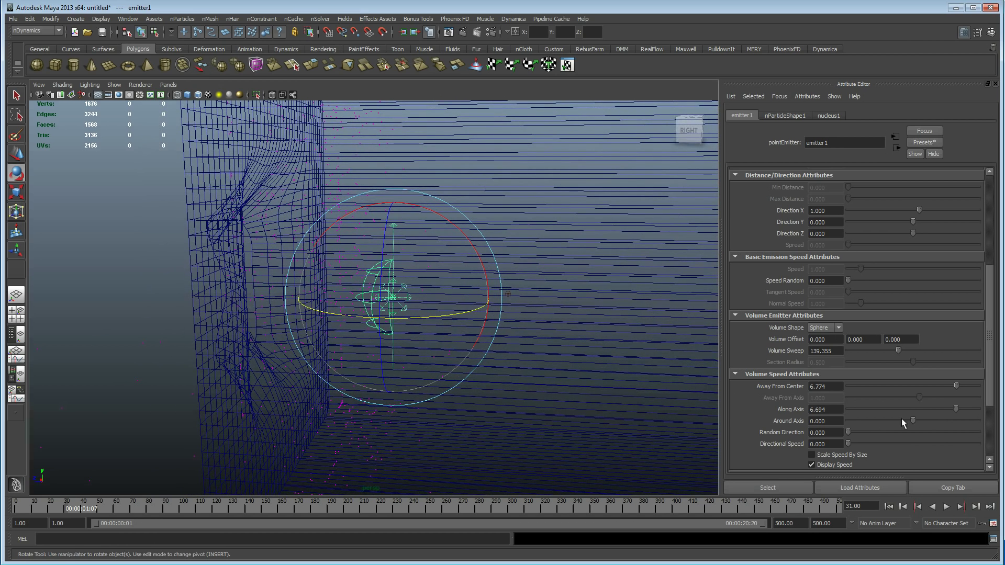
# Step: Reset Along Axis to 0, raise Directional Speed to about 3.145 and replay the simulation from the start
pyautogui.moveTo(837, 409); pyautogui.dragTo(742, 412)
pyautogui.write('0')
pyautogui.press('Return')
pyautogui.moveTo(855, 443); pyautogui.dragTo(888, 441)
pyautogui.click(888, 508)
pyautogui.click(946, 506)
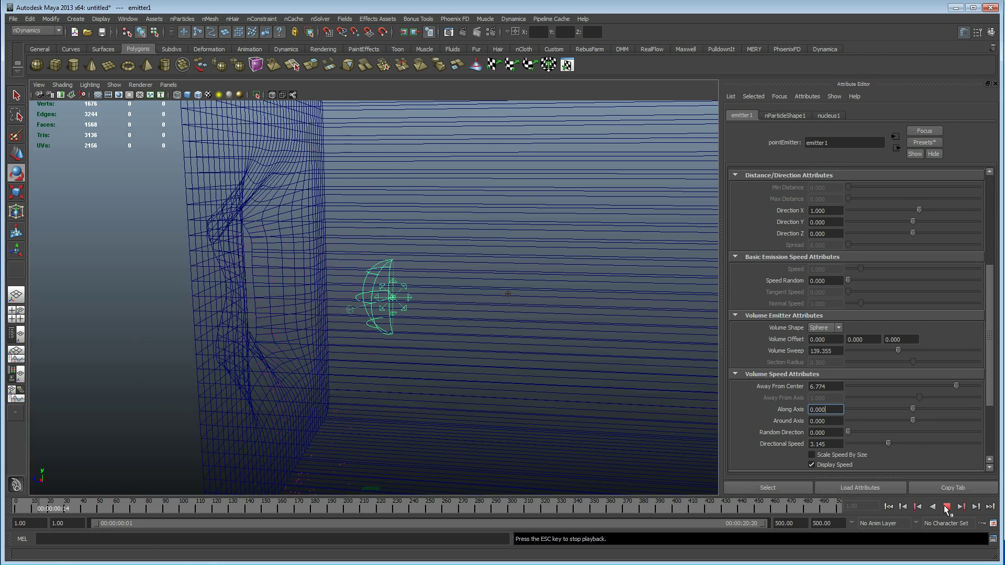
pyautogui.click(946, 508)
# Step: Switch back to shaded display and select the emitted particles outside the box
pyautogui.moveTo(513, 326)
pyautogui.keyDown('alt'); pyautogui.mouseDown()
pyautogui.moveTo(525, 326)
pyautogui.moveTo(521, 314)
pyautogui.mouseUp(); pyautogui.keyUp('alt')
pyautogui.press('5')
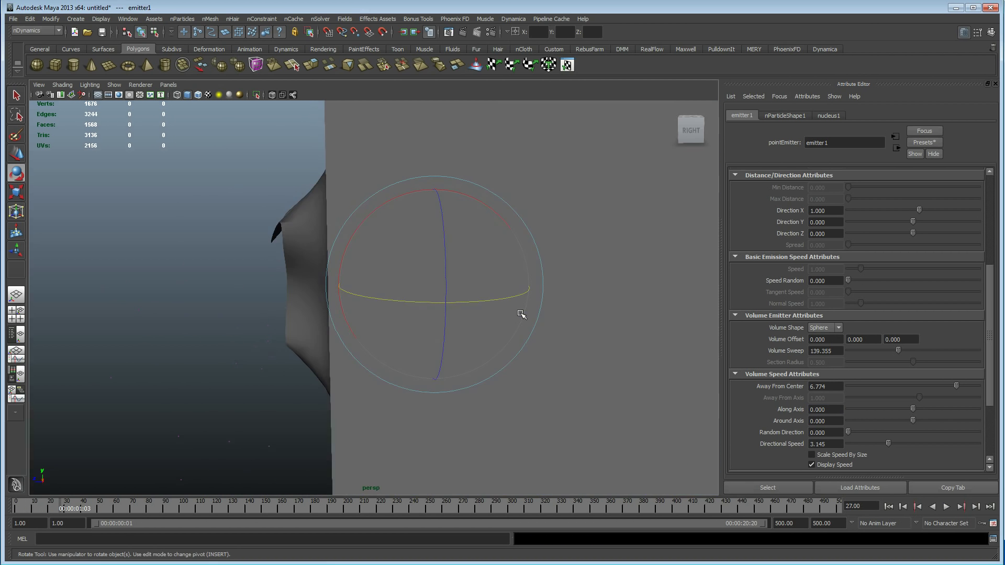
pyautogui.keyDown('alt'); pyautogui.moveTo(411, 371); pyautogui.dragTo(460, 370); pyautogui.keyUp('alt')
pyautogui.moveTo(199, 315); pyautogui.dragTo(243, 381)
pyautogui.moveTo(314, 372)
pyautogui.keyDown('alt'); pyautogui.mouseDown()
pyautogui.moveTo(292, 374)
pyautogui.moveTo(373, 361)
pyautogui.mouseUp(); pyautogui.keyUp('alt')
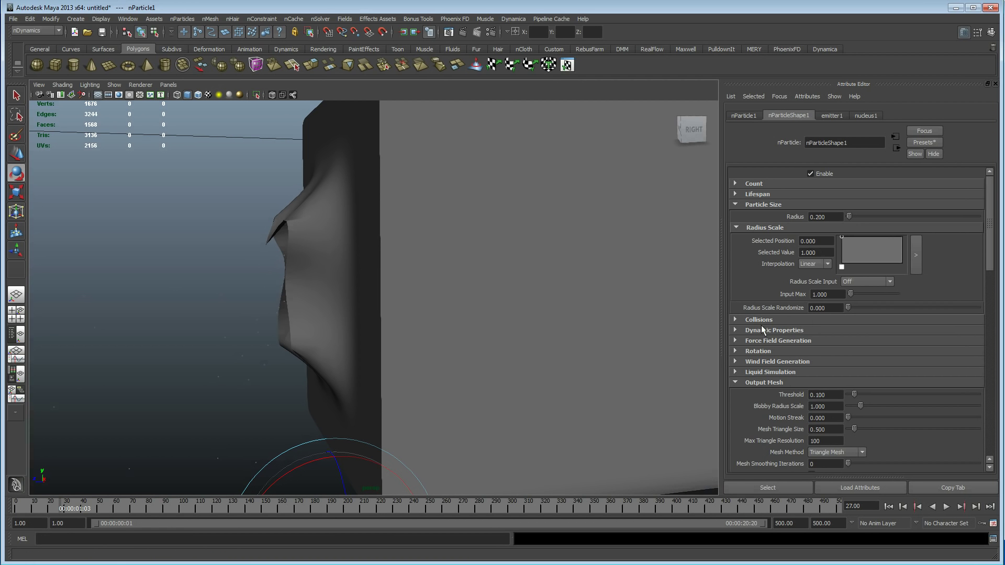
# Step: Set the Particle Render Type of the nParticles to Spheres
pyautogui.scroll(-15, 788, 397)
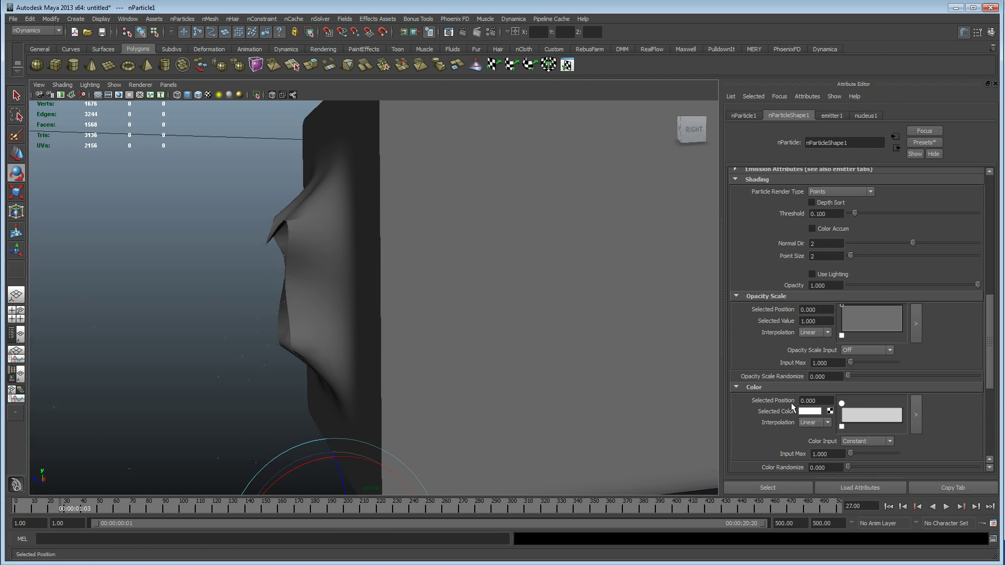
pyautogui.scroll(10, 782, 416)
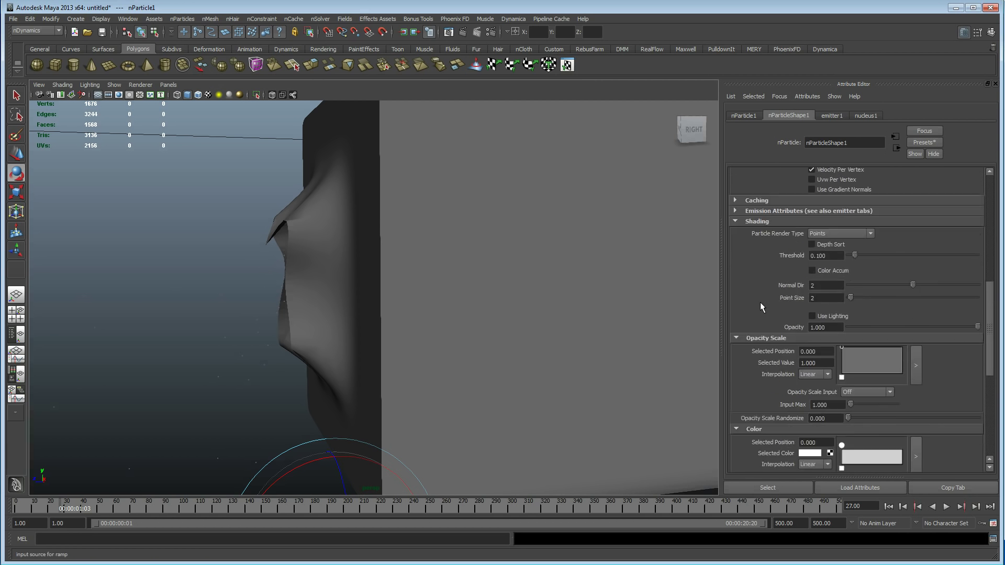
pyautogui.click(823, 296)
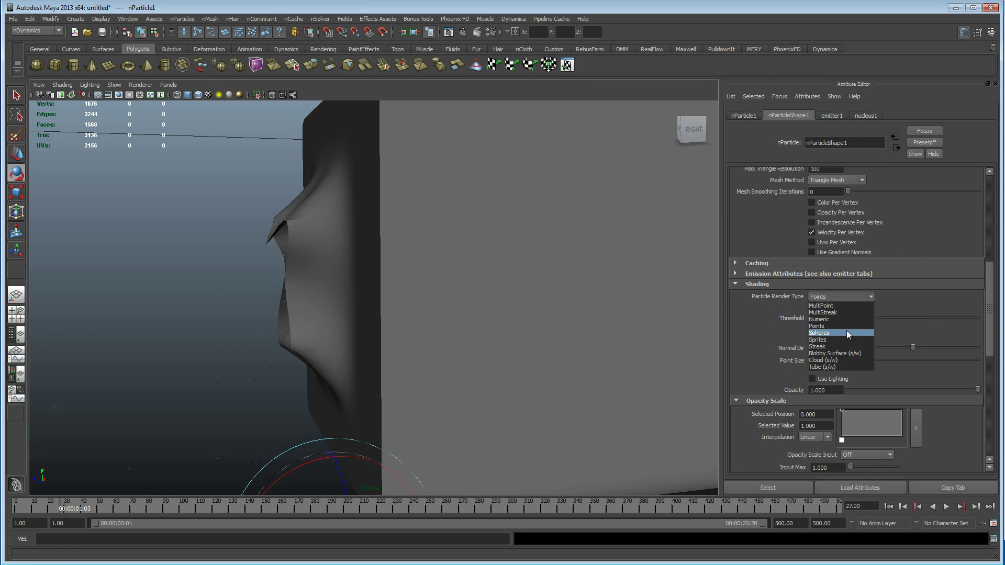
pyautogui.click(846, 331)
# Step: Replay the simulation from the start and inspect how the spheres burst out through the hole
pyautogui.keyDown('alt'); pyautogui.moveTo(378, 267); pyautogui.dragTo(382, 268); pyautogui.keyUp('alt')
pyautogui.keyDown('alt'); pyautogui.moveTo(382, 268); pyautogui.dragTo(221, 237, button='right'); pyautogui.keyUp('alt')
pyautogui.keyDown('alt'); pyautogui.moveTo(221, 237); pyautogui.dragTo(293, 203, button='middle'); pyautogui.keyUp('alt')
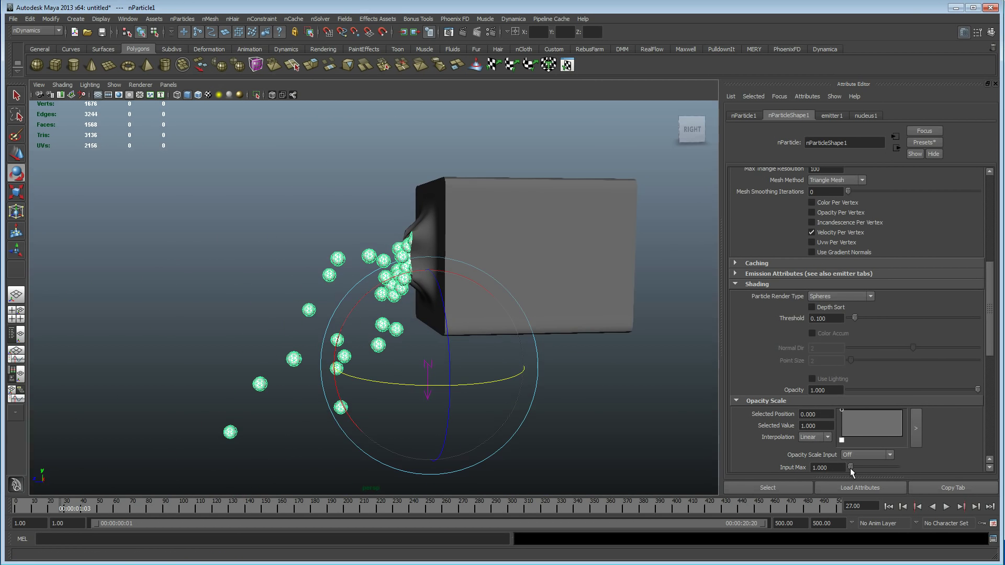
pyautogui.click(888, 507)
pyautogui.click(946, 507)
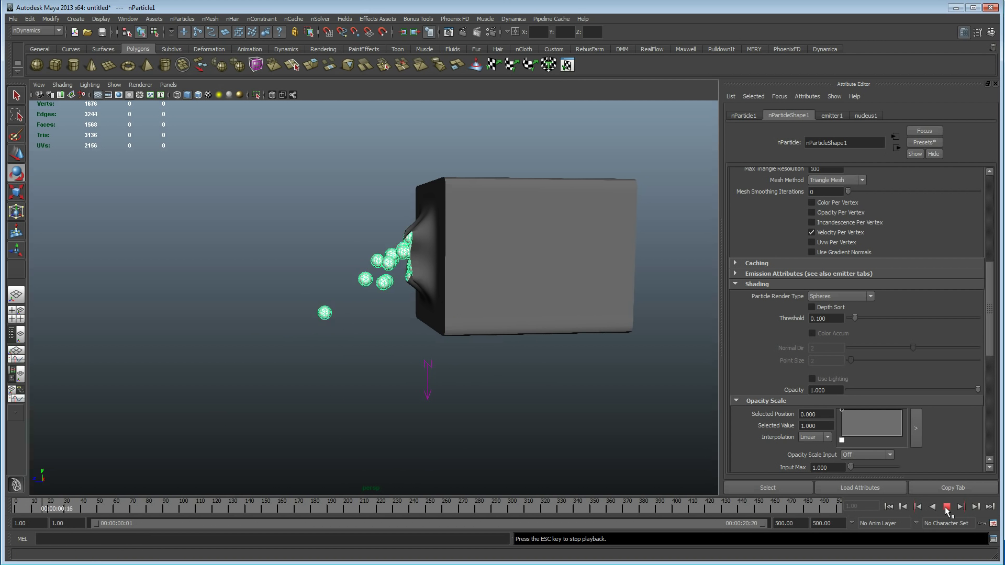
pyautogui.click(946, 509)
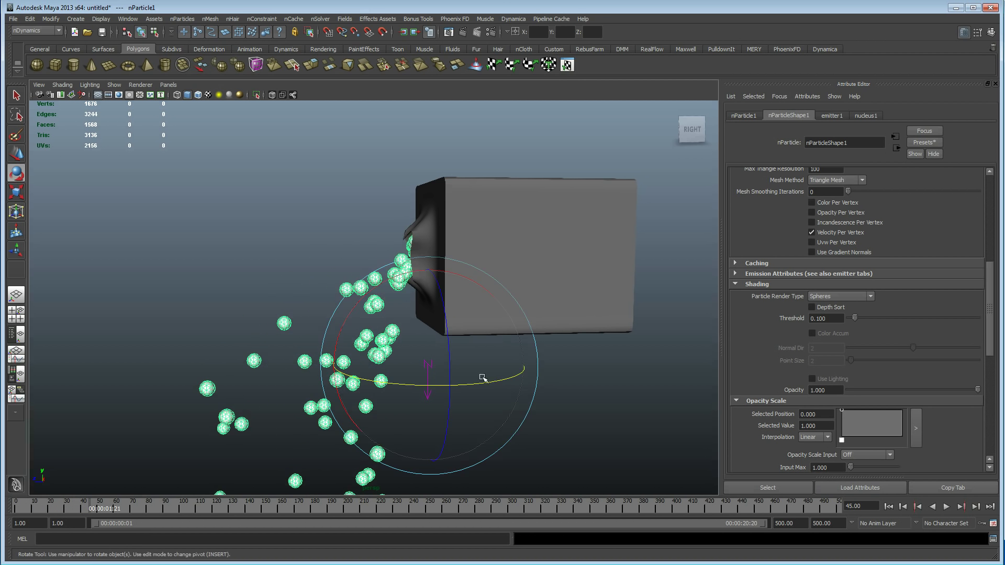
pyautogui.keyDown('alt'); pyautogui.moveTo(493, 381); pyautogui.dragTo(654, 383); pyautogui.keyUp('alt')
pyautogui.keyDown('alt'); pyautogui.moveTo(414, 399); pyautogui.dragTo(468, 402, button='right'); pyautogui.keyUp('alt')
pyautogui.keyDown('alt'); pyautogui.moveTo(468, 402); pyautogui.dragTo(500, 411); pyautogui.keyUp('alt')
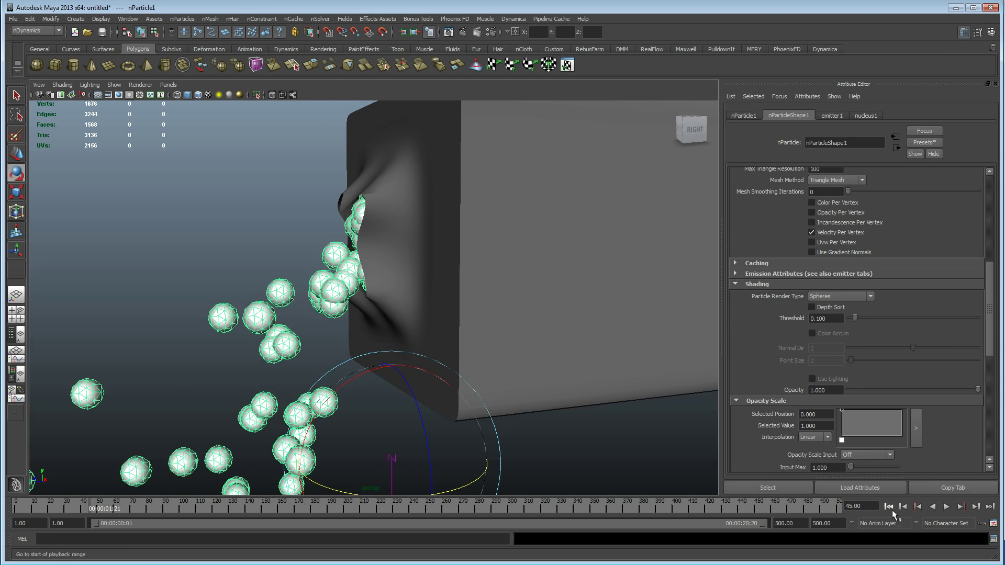
# Step: Set the emitter's Rate to 0 particles per second at frame 1 and keyframe it
pyautogui.click(887, 506)
pyautogui.keyDown('alt'); pyautogui.moveTo(502, 366); pyautogui.dragTo(526, 381); pyautogui.keyUp('alt')
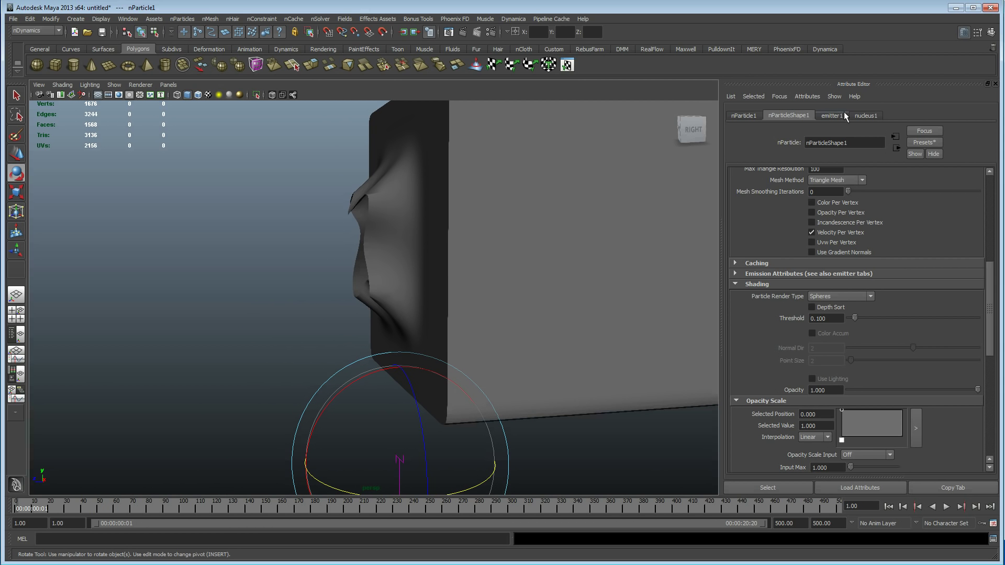
pyautogui.click(832, 116)
pyautogui.scroll(5, 806, 328)
pyautogui.moveTo(838, 290); pyautogui.dragTo(823, 289)
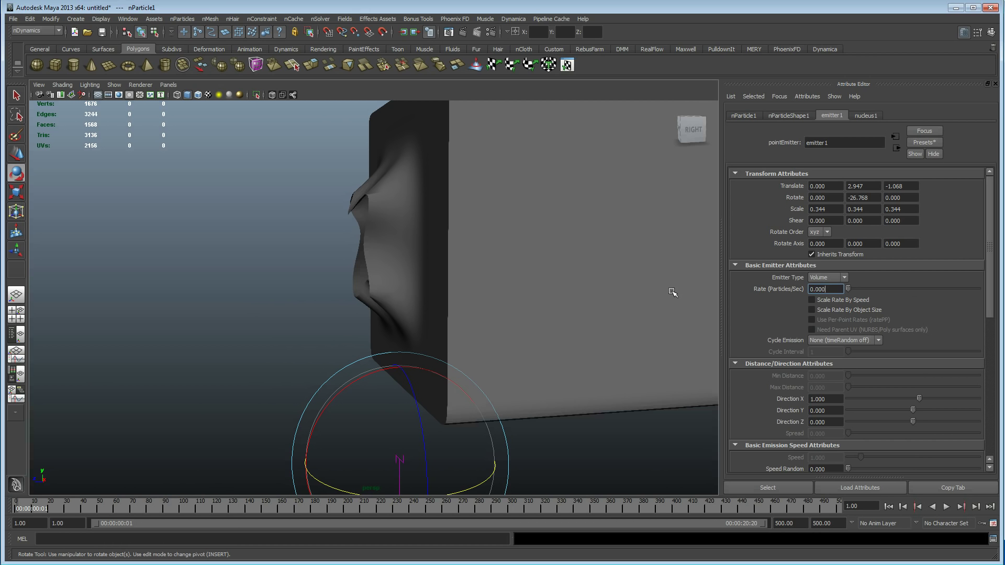
pyautogui.rightClick(745, 289)
pyautogui.click(775, 296)
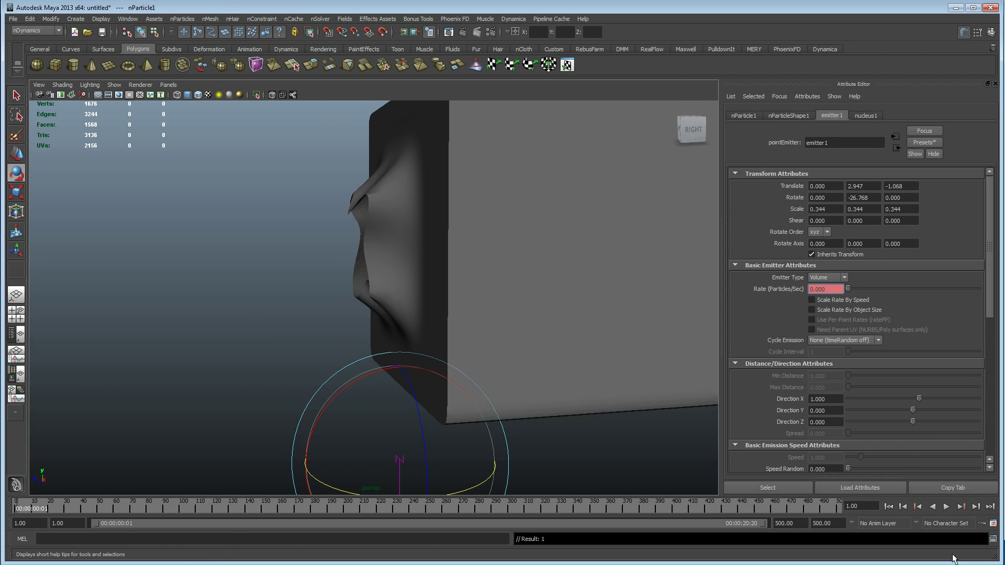
# Step: Set the emitter's Rate to 600 particles per second at frame 4 and keyframe it
pyautogui.click(977, 506)
pyautogui.click(976, 506)
pyautogui.click(976, 506)
pyautogui.moveTo(837, 292); pyautogui.dragTo(708, 304)
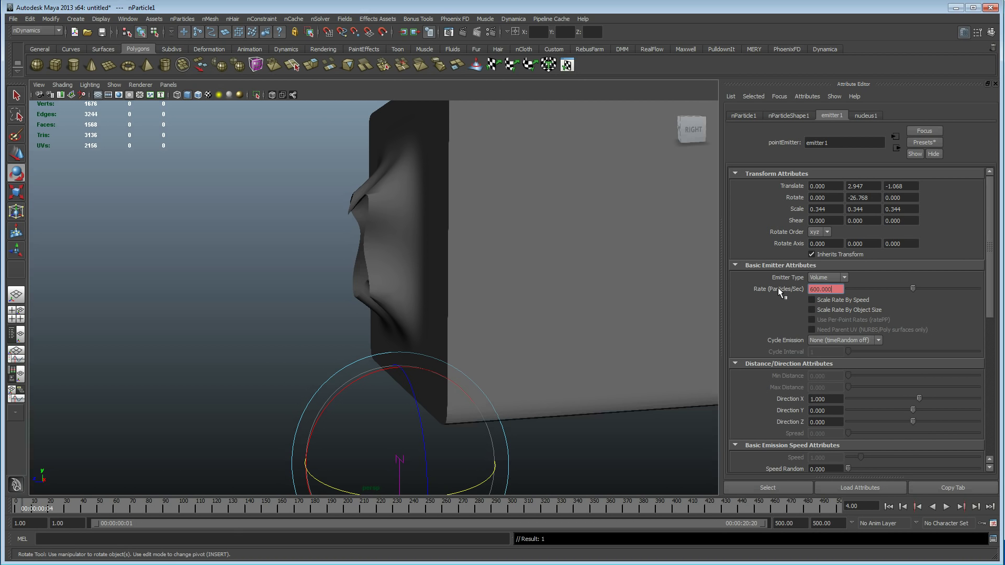
pyautogui.rightClick(779, 288)
pyautogui.click(800, 301)
# Step: Keyframe the emitter's Rate at 600 on frame 5 and at 0 on frame 7
pyautogui.click(976, 507)
pyautogui.rightClick(787, 291)
pyautogui.click(796, 304)
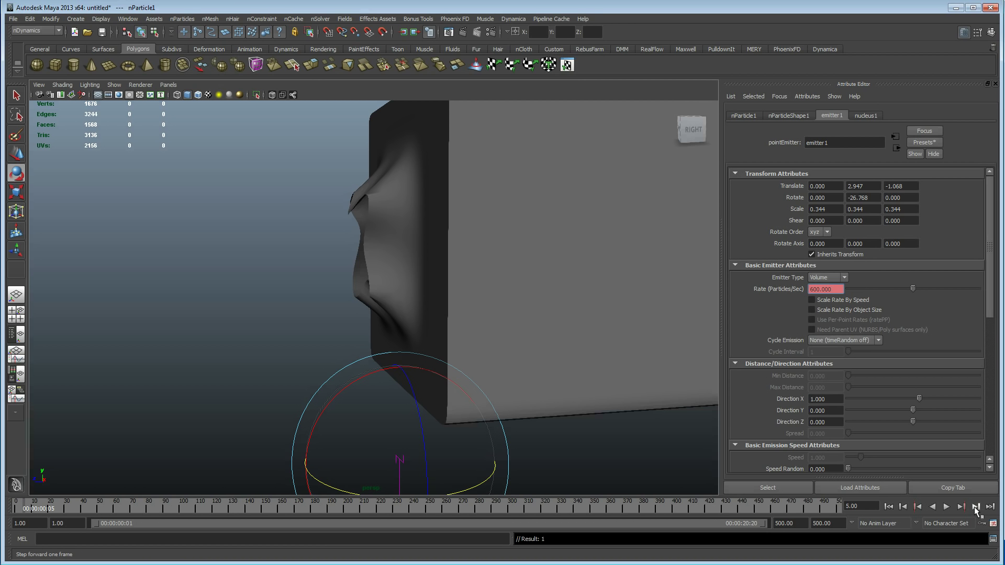
pyautogui.click(974, 507)
pyautogui.click(975, 508)
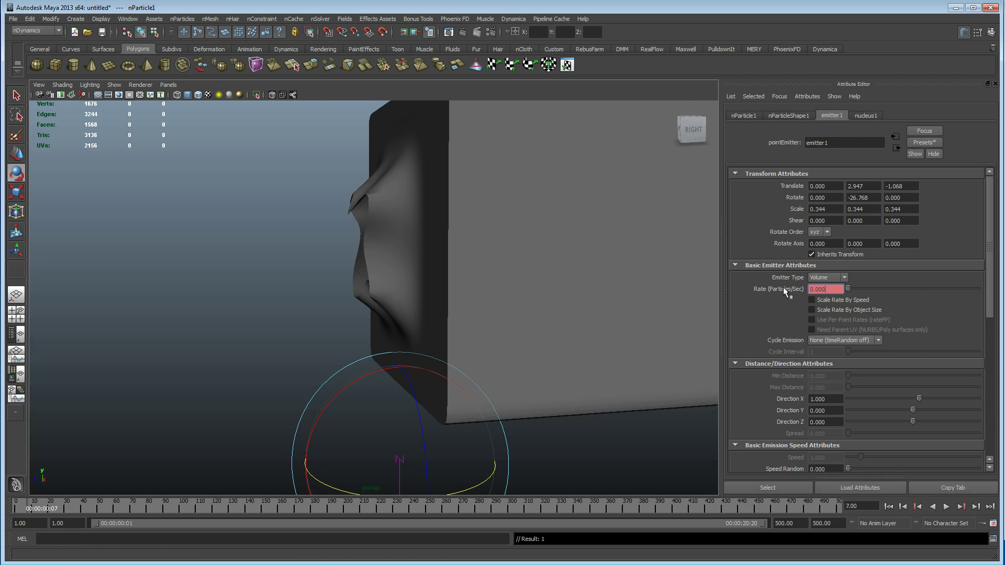
# Step: Replay the simulation from frame 1 in wireframe display and inspect the keyframed burst inside the box
pyautogui.keyDown('alt'); pyautogui.moveTo(602, 281); pyautogui.dragTo(704, 370); pyautogui.keyUp('alt')
pyautogui.click(888, 506)
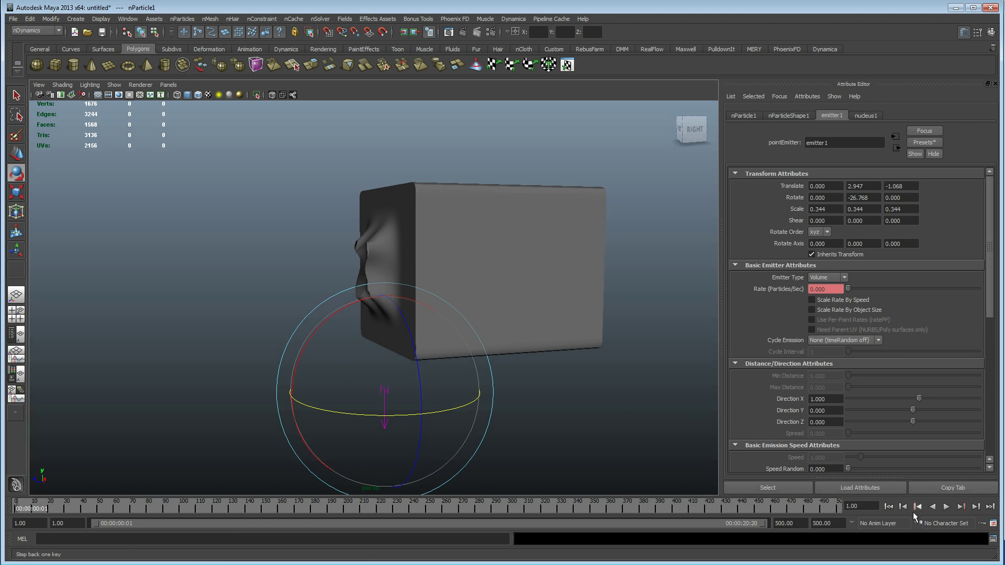
pyautogui.press('4')
pyautogui.click(947, 506)
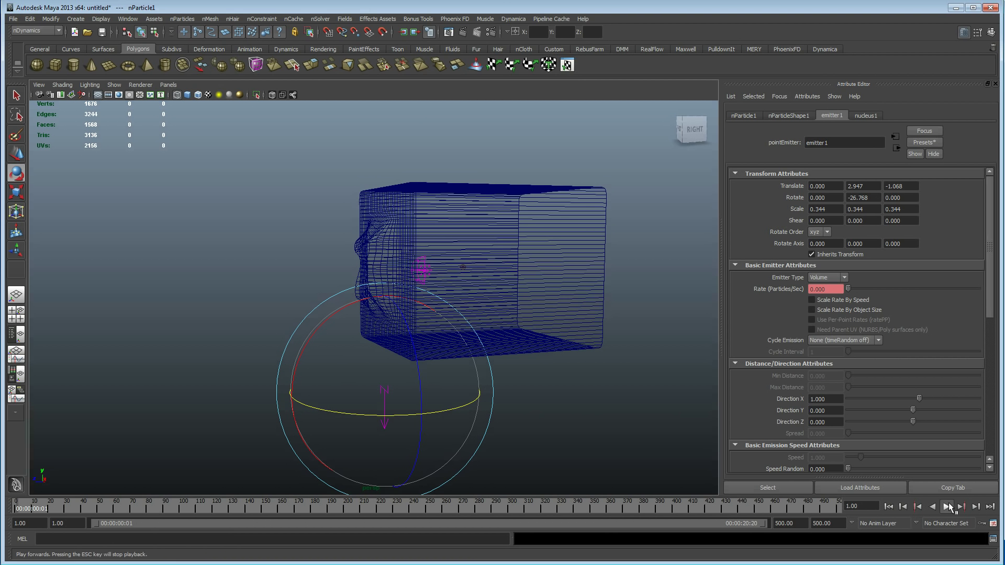
pyautogui.click(948, 506)
pyautogui.keyDown('alt'); pyautogui.moveTo(450, 305); pyautogui.dragTo(406, 309); pyautogui.keyUp('alt')
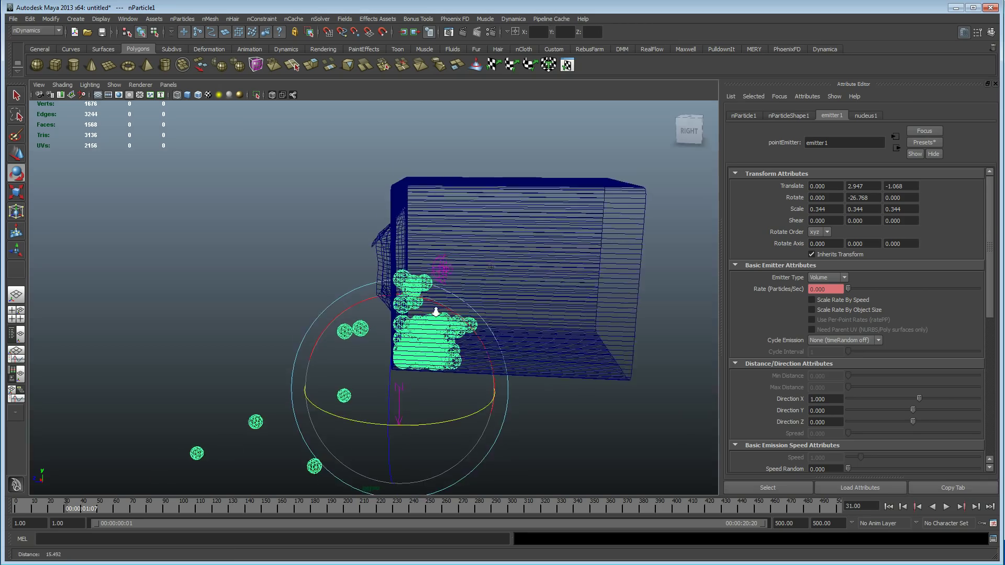
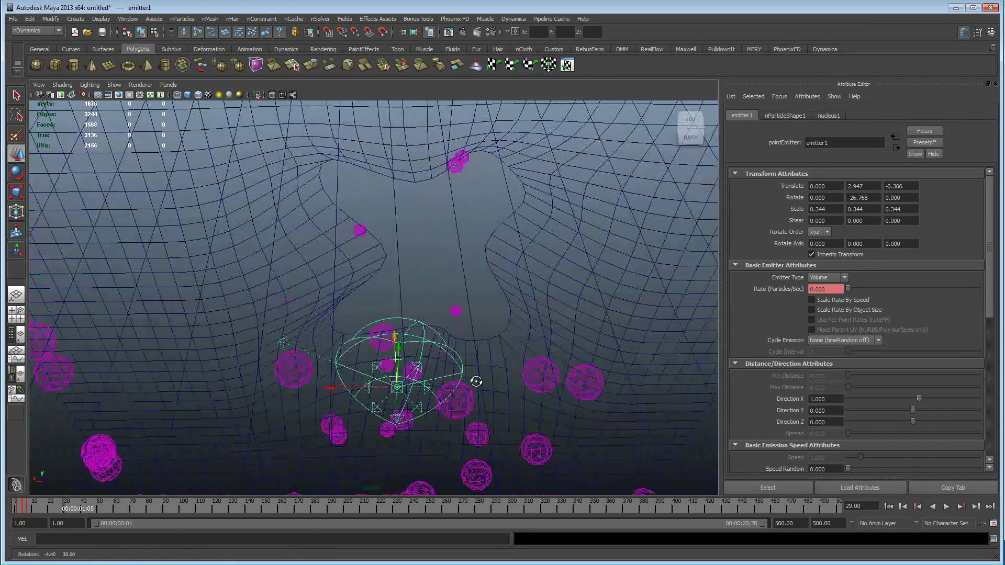
# Step: Move the emitter sideways to Translate X -0.245 and rotate it to -16.628 in Y
pyautogui.moveTo(317, 278); pyautogui.dragTo(378, 331)
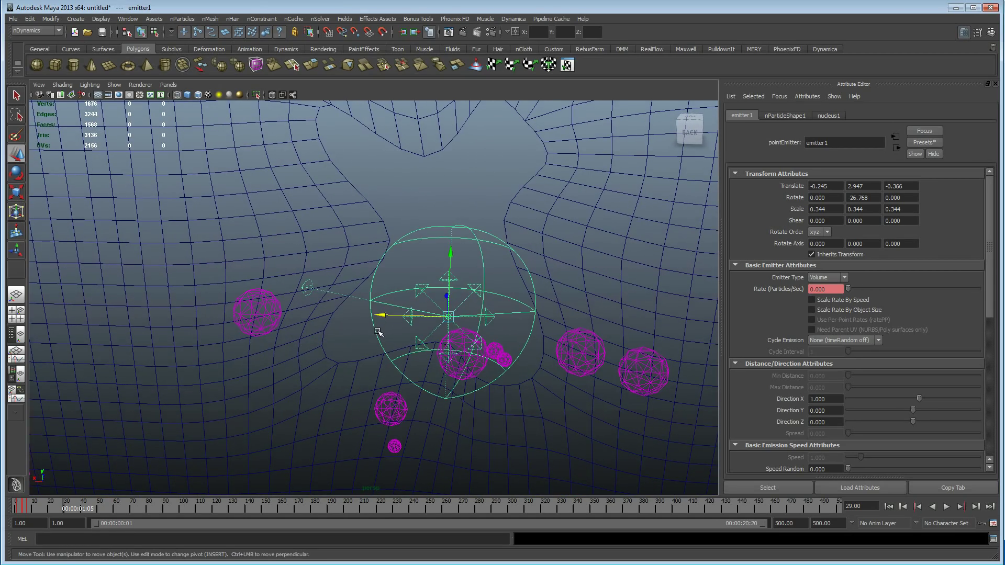
pyautogui.press('e')
pyautogui.moveTo(488, 356); pyautogui.dragTo(454, 356)
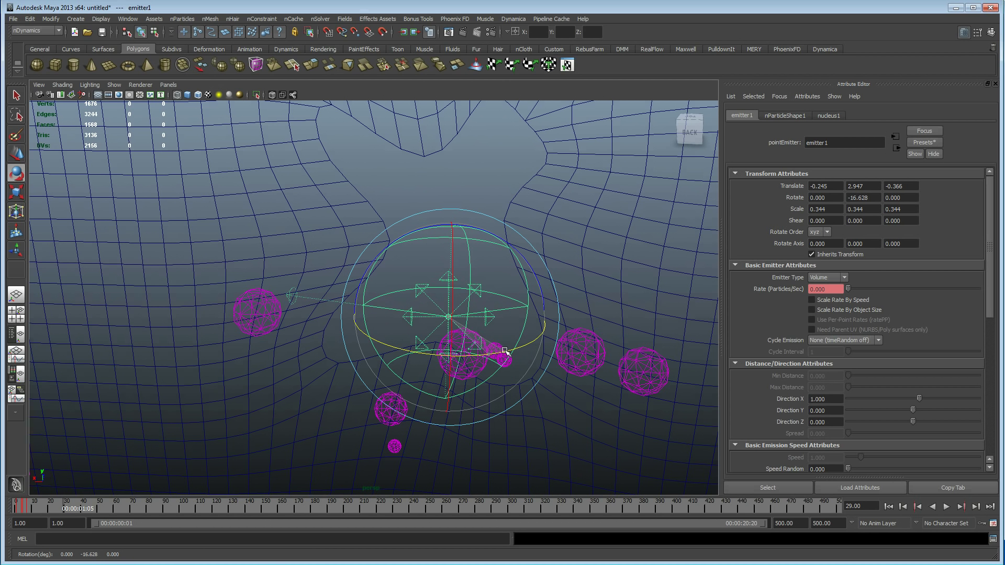
# Step: Replay the burst and move the emitter closer to the hole, to Translate Z 0.020
pyautogui.click(888, 506)
pyautogui.click(946, 507)
pyautogui.keyDown('alt'); pyautogui.moveTo(680, 366); pyautogui.dragTo(407, 271); pyautogui.keyUp('alt')
pyautogui.press('w')
pyautogui.keyDown('alt'); pyautogui.moveTo(475, 308); pyautogui.dragTo(490, 296); pyautogui.keyUp('alt')
# Step: Replay the simulation from the start and inspect in wireframe how the particles leave the hole
pyautogui.click(889, 506)
pyautogui.click(946, 507)
pyautogui.keyDown('alt'); pyautogui.moveTo(654, 293); pyautogui.dragTo(406, 281); pyautogui.keyUp('alt')
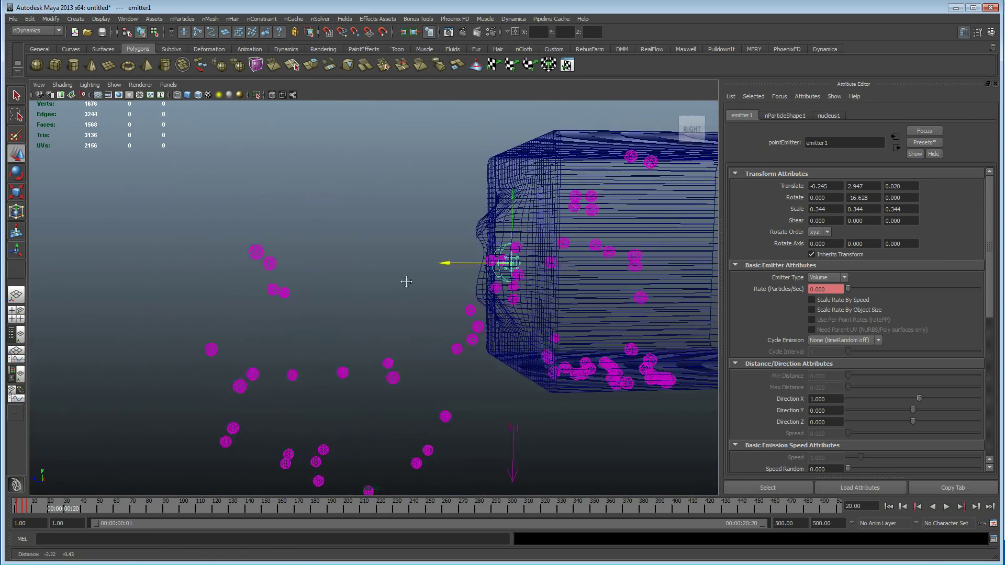
pyautogui.keyDown('alt'); pyautogui.moveTo(406, 282); pyautogui.dragTo(433, 272, button='middle'); pyautogui.keyUp('alt')
pyautogui.keyDown('alt'); pyautogui.moveTo(433, 272); pyautogui.dragTo(397, 283, button='right'); pyautogui.keyUp('alt')
pyautogui.keyDown('alt'); pyautogui.moveTo(437, 361); pyautogui.dragTo(456, 359); pyautogui.keyUp('alt')
pyautogui.keyDown('alt'); pyautogui.moveTo(456, 359); pyautogui.dragTo(547, 367, button='right'); pyautogui.keyUp('alt')
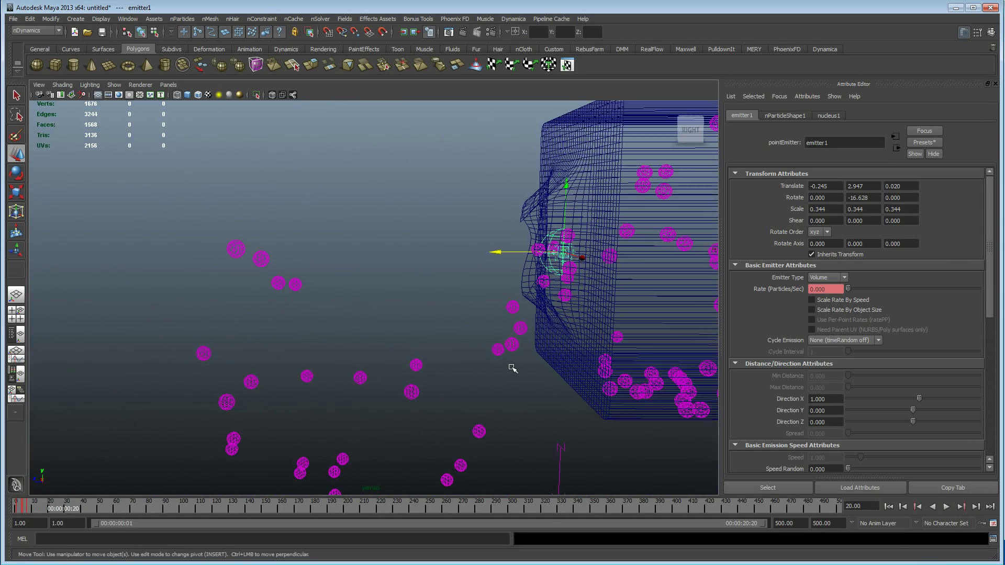
# Step: Switch back to shaded display and replay the simulation to check the burst from the side of the box
pyautogui.press('5')
pyautogui.click(888, 506)
pyautogui.click(946, 507)
pyautogui.click(946, 507)
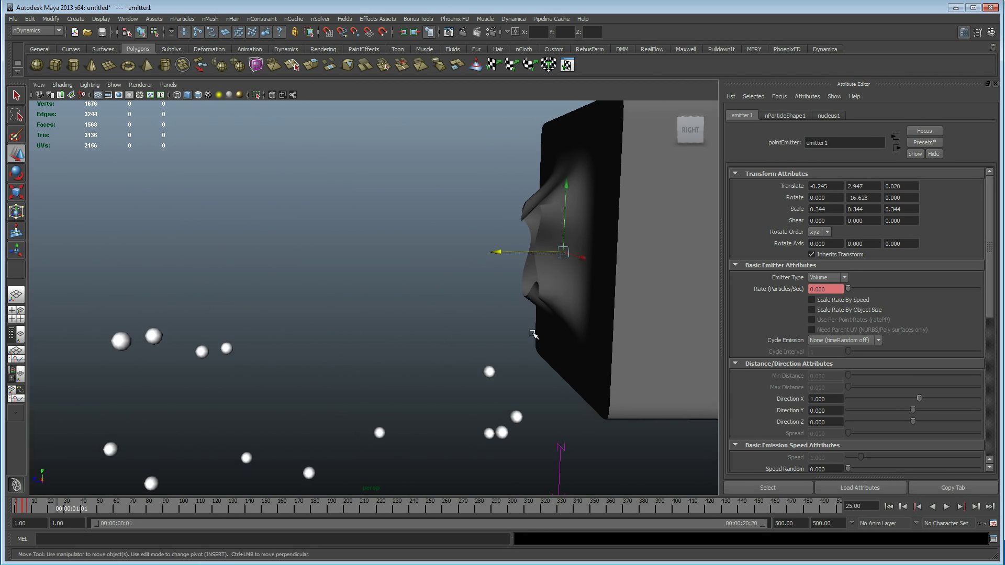
pyautogui.keyDown('alt'); pyautogui.moveTo(532, 334); pyautogui.dragTo(324, 307, button='right'); pyautogui.keyUp('alt')
pyautogui.click(888, 507)
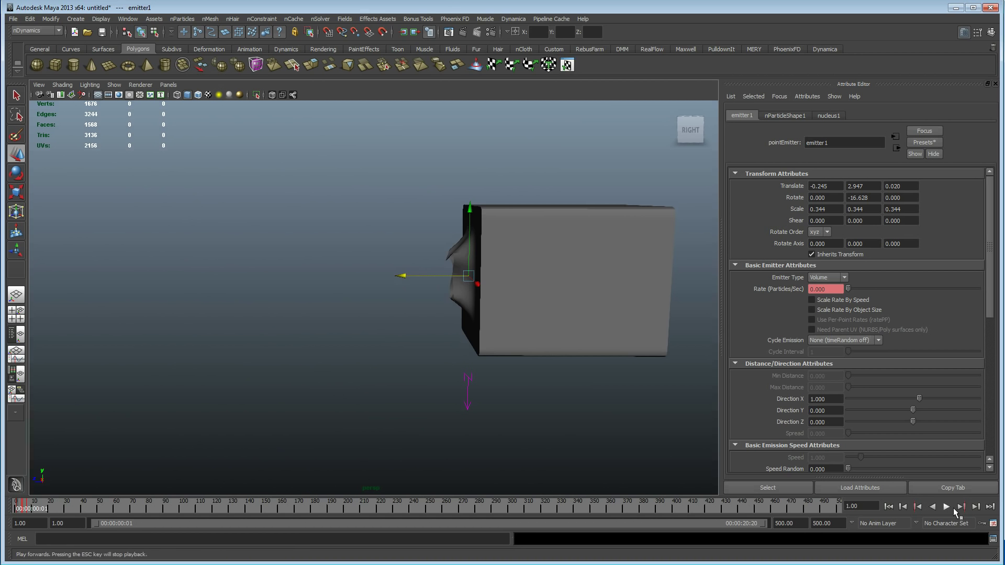
pyautogui.click(946, 506)
pyautogui.click(946, 506)
pyautogui.keyDown('alt'); pyautogui.moveTo(445, 325); pyautogui.dragTo(380, 351, button='middle'); pyautogui.keyUp('alt')
pyautogui.keyDown('alt'); pyautogui.moveTo(381, 351); pyautogui.dragTo(497, 369, button='right'); pyautogui.keyUp('alt')
pyautogui.keyDown('alt'); pyautogui.moveTo(497, 368); pyautogui.dragTo(499, 369); pyautogui.keyUp('alt')
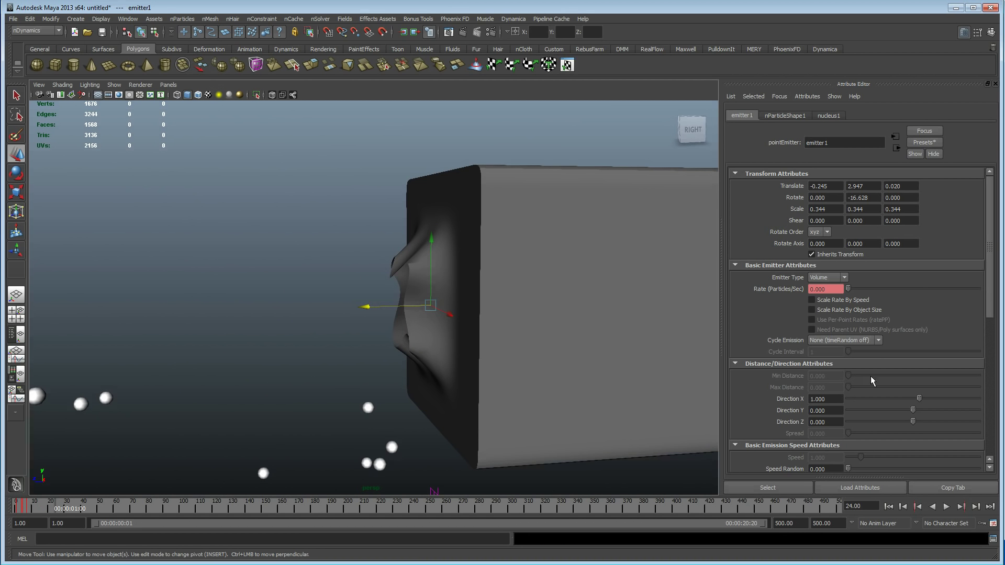
# Step: Try a Directional Speed of 7.540 on the emitter and replay the simulation
pyautogui.scroll(-3, 872, 381)
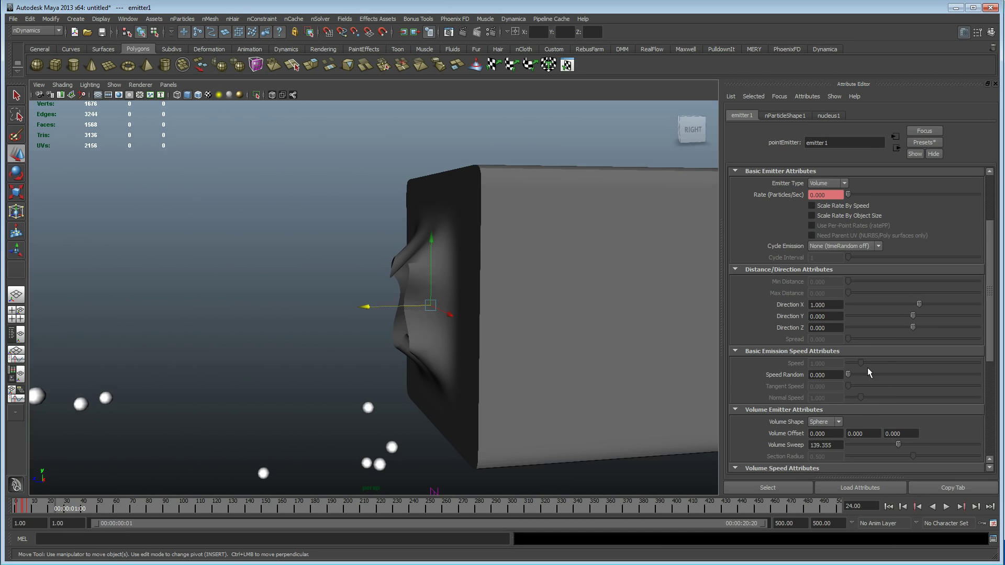
pyautogui.scroll(-5, 851, 434)
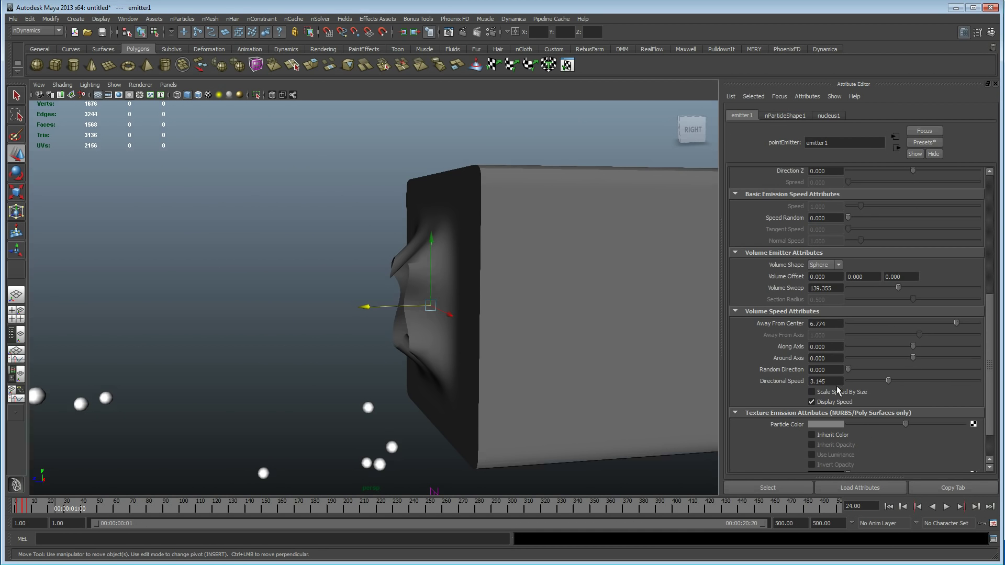
pyautogui.moveTo(928, 385); pyautogui.dragTo(946, 385)
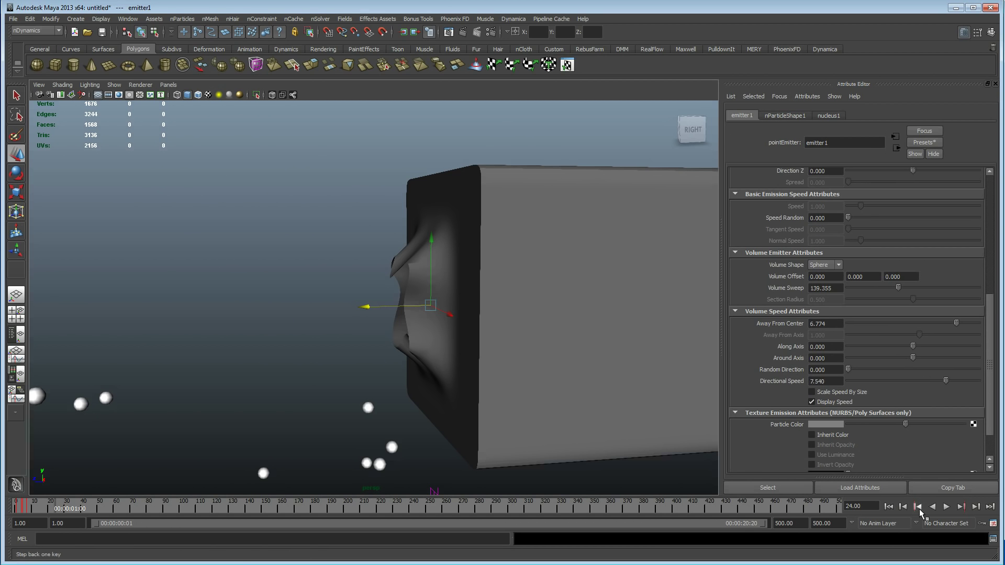
pyautogui.click(946, 507)
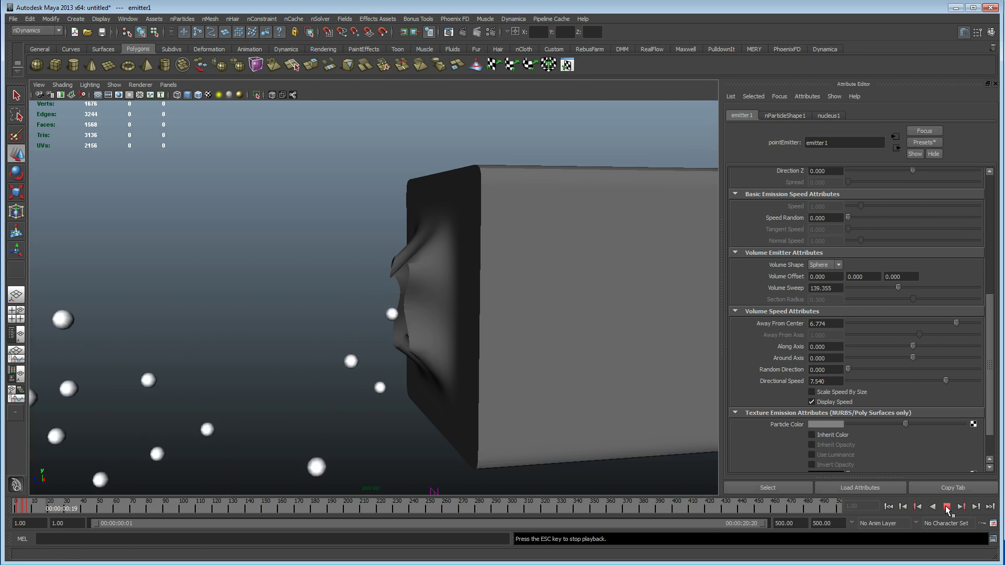
pyautogui.click(947, 507)
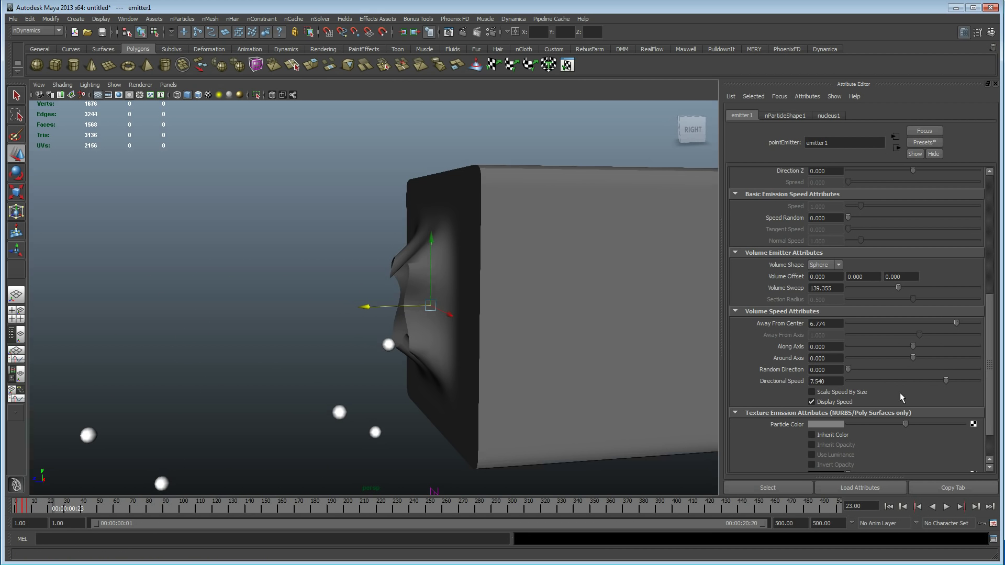
# Step: Try a Directional Speed of 10 on the emitter and replay the burst from the start
pyautogui.click(888, 506)
pyautogui.click(946, 506)
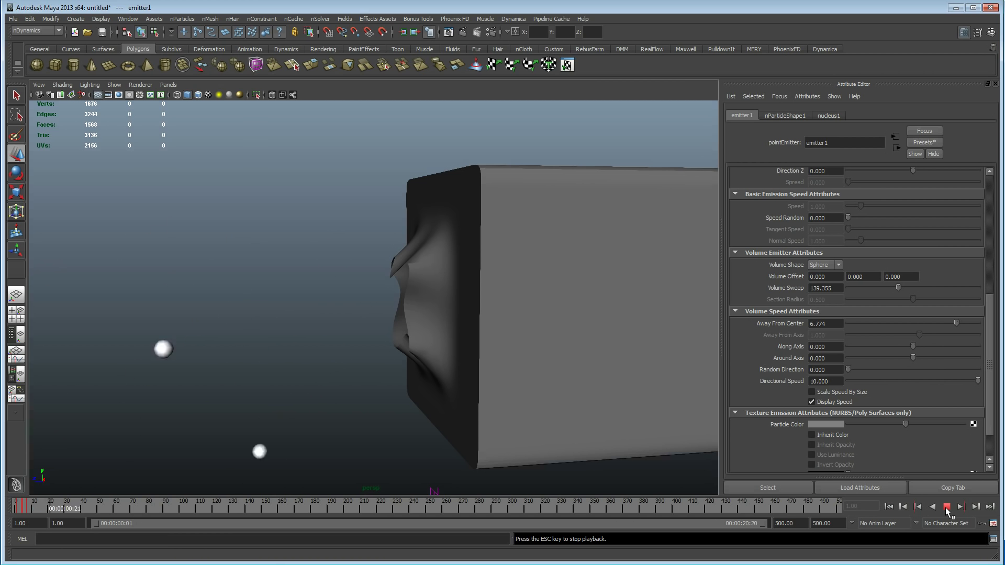
pyautogui.click(947, 507)
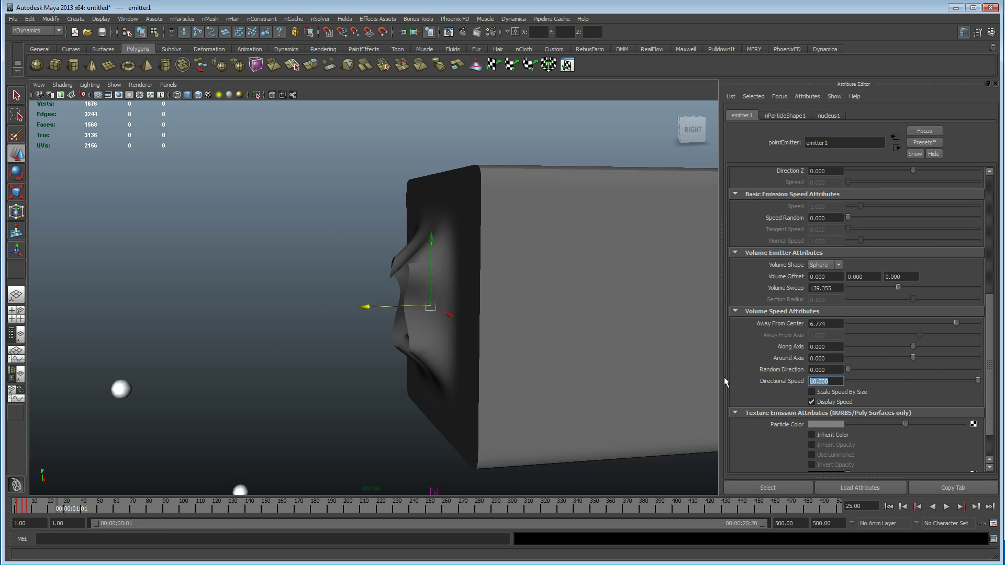
# Step: Try a Directional Speed of 20 on the emitter and replay the simulation
pyautogui.write('20')
pyautogui.press('Return')
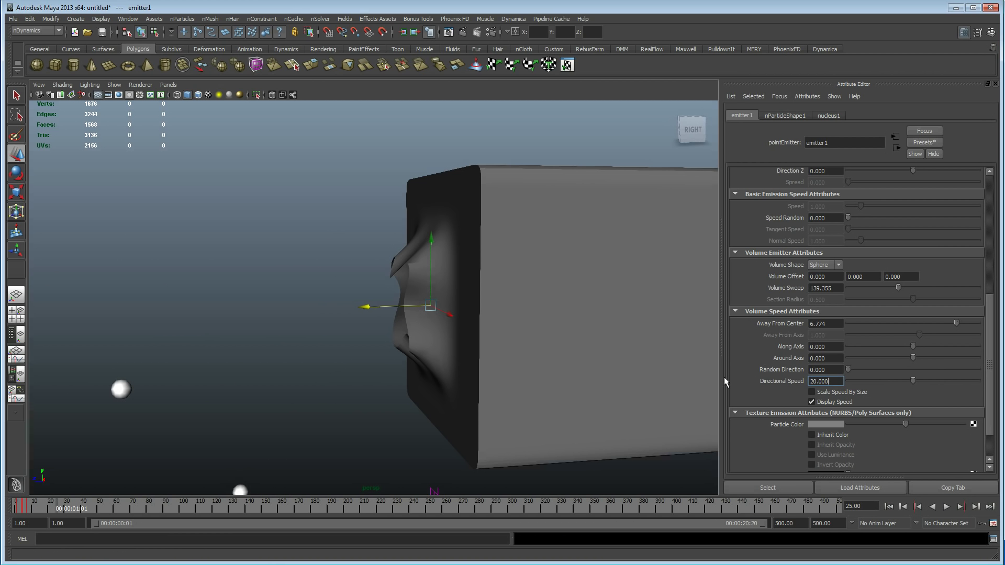
pyautogui.click(888, 506)
pyautogui.click(947, 507)
pyautogui.click(947, 506)
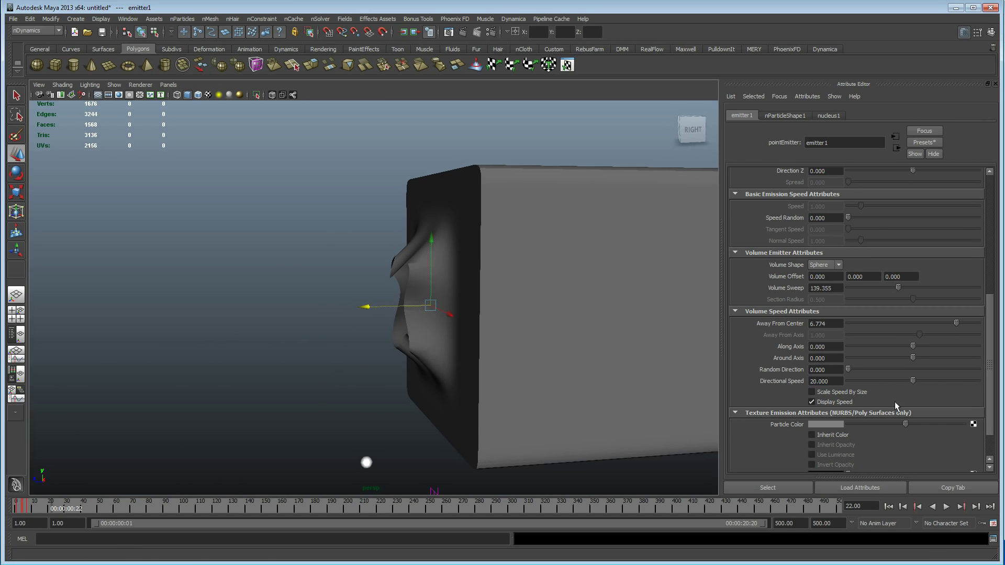
# Step: Try lowering the emitter's Directional Speed to 16.613 and replay the burst
pyautogui.moveTo(912, 386); pyautogui.dragTo(901, 385)
pyautogui.click(888, 507)
pyautogui.click(946, 507)
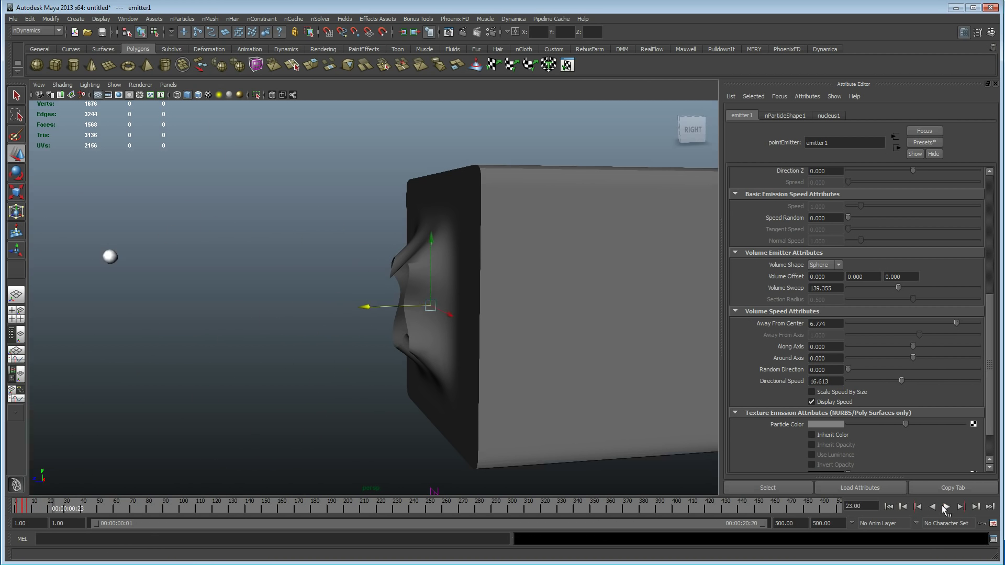
# Step: Lower the emitter's Directional Speed to 12.862 and replay the simulation
pyautogui.moveTo(909, 379); pyautogui.dragTo(901, 381)
pyautogui.click(893, 511)
pyautogui.click(946, 507)
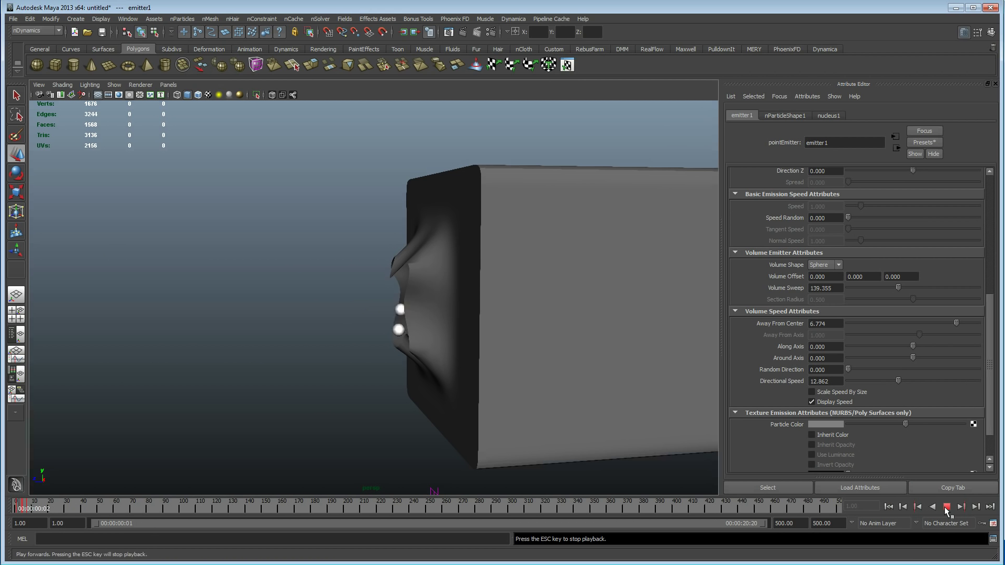
pyautogui.click(944, 508)
# Step: Rewind to frame 1 and advance the simulation frame by frame to frame 7
pyautogui.keyDown('alt'); pyautogui.moveTo(597, 340); pyautogui.dragTo(173, 308, button='right'); pyautogui.keyUp('alt')
pyautogui.keyDown('alt'); pyautogui.moveTo(263, 320); pyautogui.dragTo(355, 300, button='middle'); pyautogui.keyUp('alt')
pyautogui.keyDown('alt'); pyautogui.moveTo(354, 300); pyautogui.dragTo(265, 326, button='right'); pyautogui.keyUp('alt')
pyautogui.scroll(3, 506, 399)
pyautogui.click(887, 507)
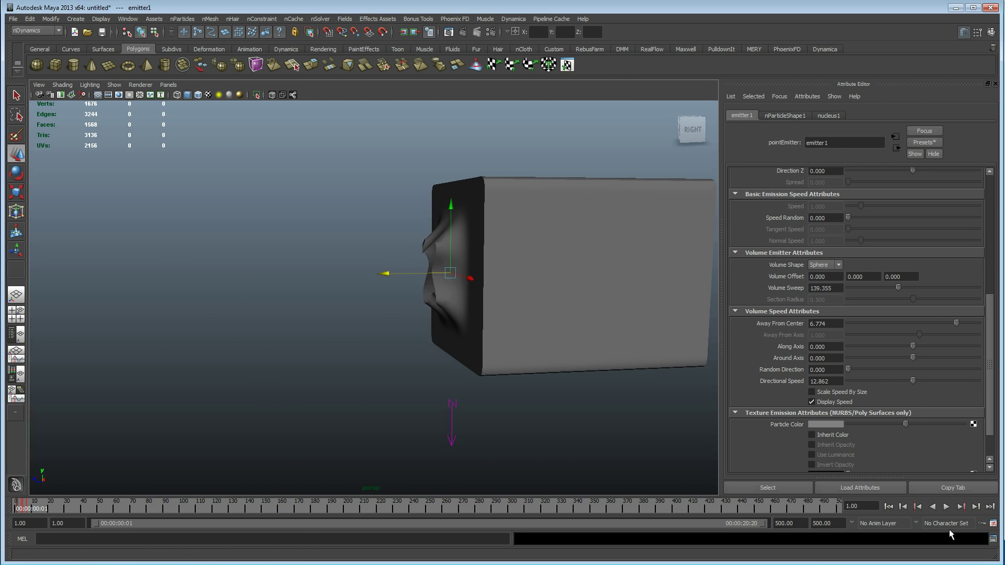
pyautogui.click(975, 507)
pyautogui.click(975, 507)
pyautogui.click(975, 508)
pyautogui.click(975, 507)
pyautogui.click(975, 507)
pyautogui.click(975, 508)
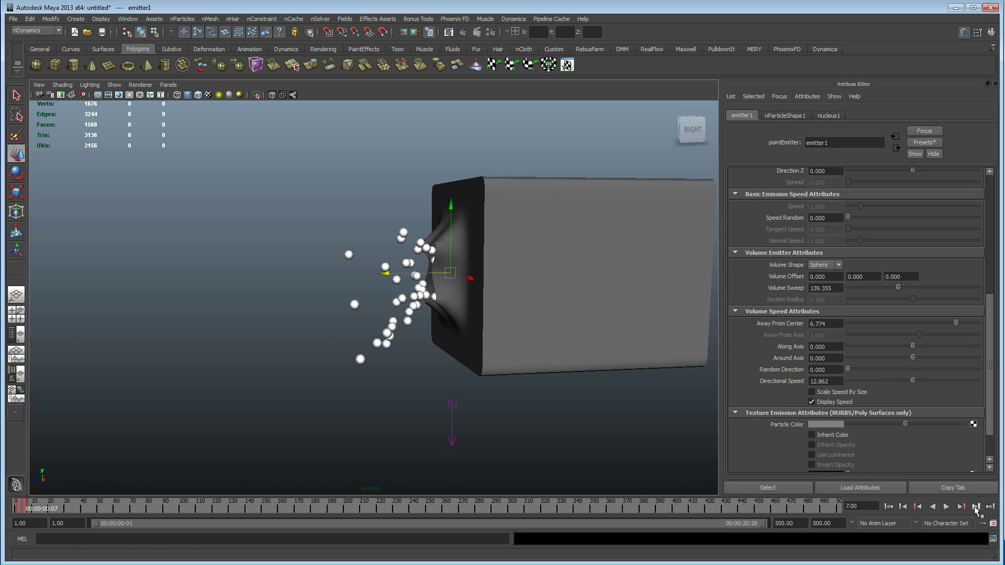
# Step: Select the emitted particles outside the hole and convert the nParticle to polygons
pyautogui.moveTo(372, 318); pyautogui.dragTo(410, 348)
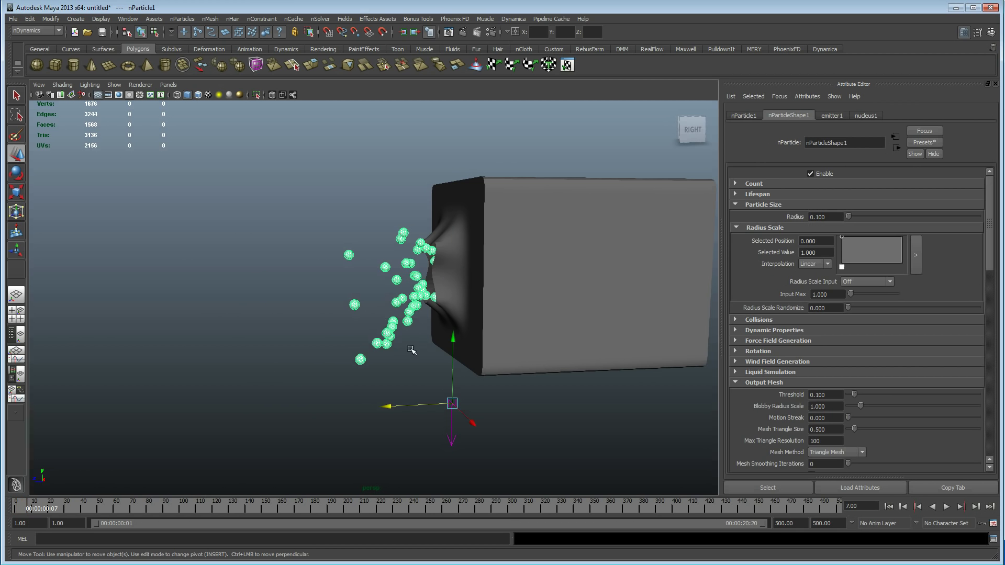
pyautogui.click(47, 19)
pyautogui.moveTo(106, 179)
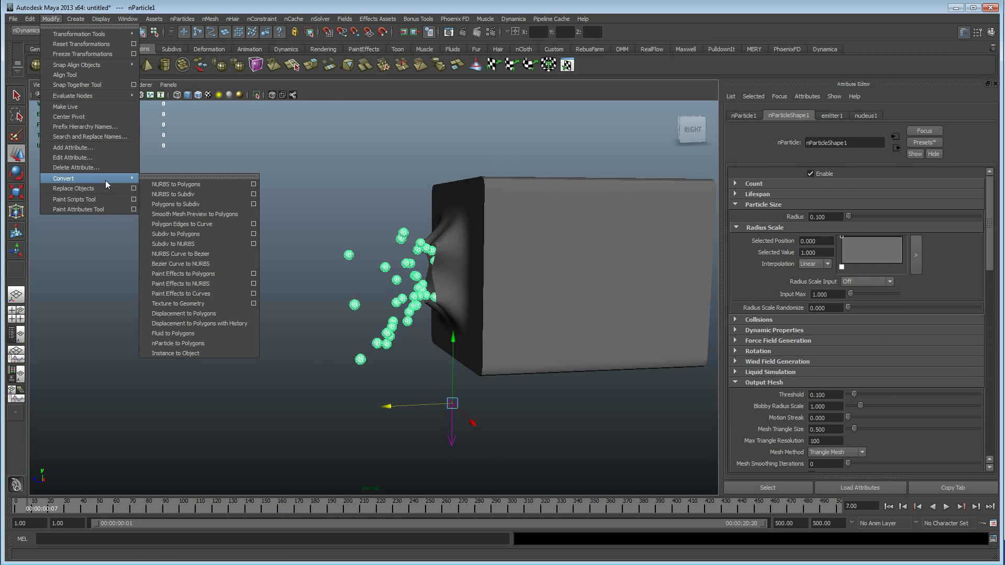
pyautogui.click(209, 343)
# Step: Set the Output Mesh Threshold of the nParticle shape to 0.005
pyautogui.keyDown('alt'); pyautogui.moveTo(209, 345); pyautogui.dragTo(473, 414); pyautogui.keyUp('alt')
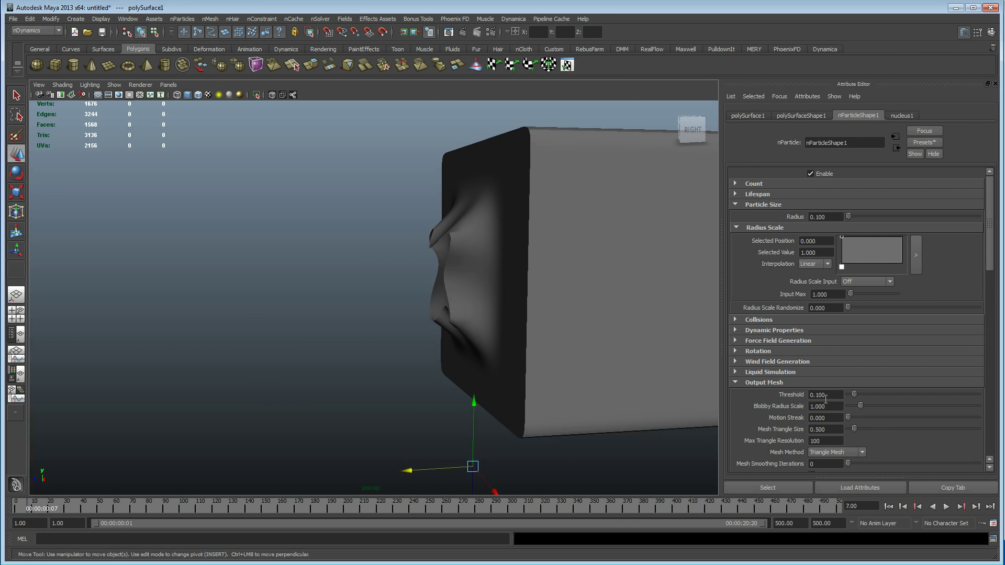
pyautogui.moveTo(834, 396)
pyautogui.keyDown('ctrl'); pyautogui.mouseDown()
pyautogui.moveTo(895, 398)
pyautogui.moveTo(832, 396)
pyautogui.mouseUp(); pyautogui.keyUp('ctrl')
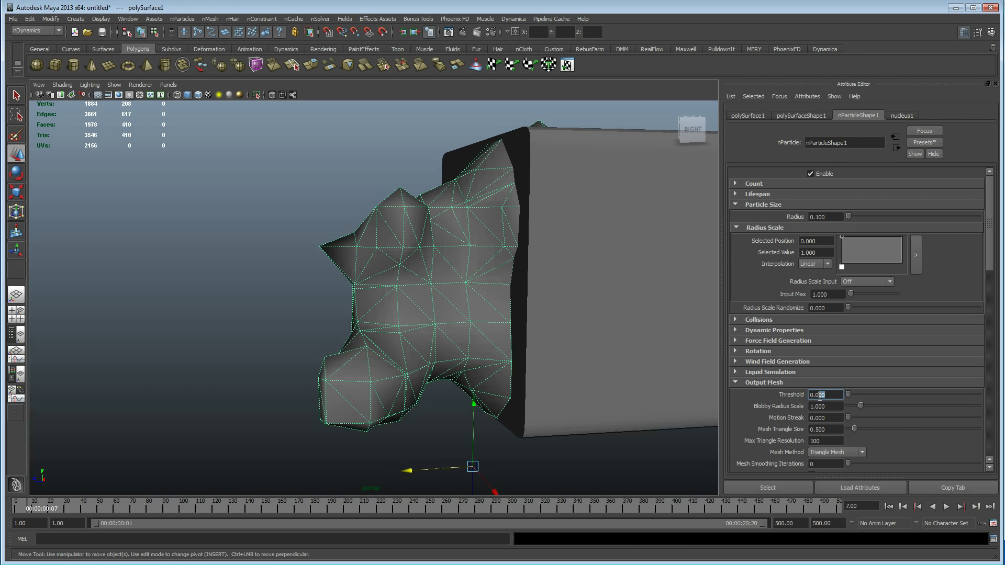
pyautogui.write('05')
pyautogui.press('Return')
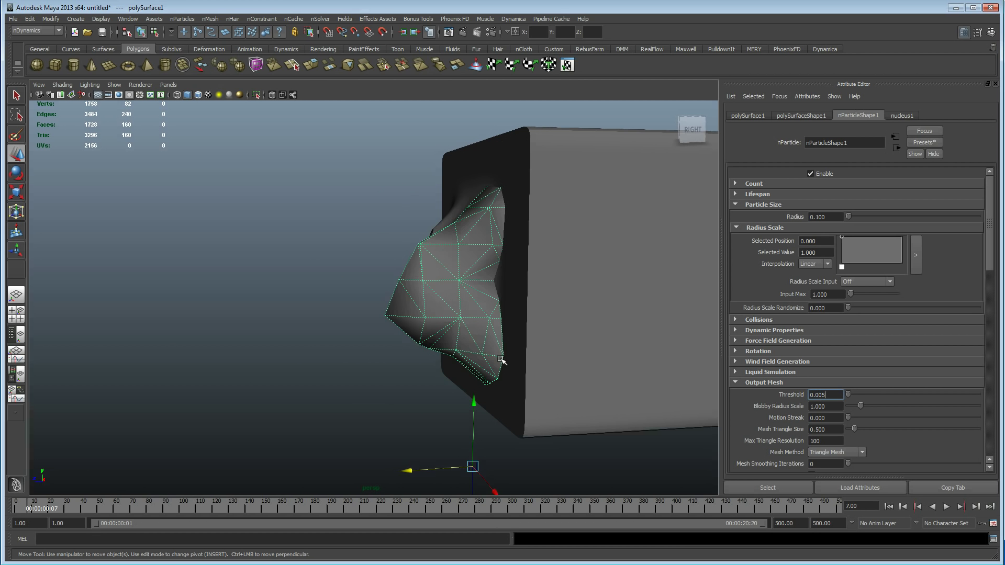
# Step: Refine the output mesh with Mesh Triangle Size 0.210, Blobby Radius Scale 0.930 and Mesh Smoothing Iterations at the slider's maximum
pyautogui.keyDown('alt'); pyautogui.moveTo(500, 360); pyautogui.dragTo(487, 373, button='middle'); pyautogui.keyUp('alt')
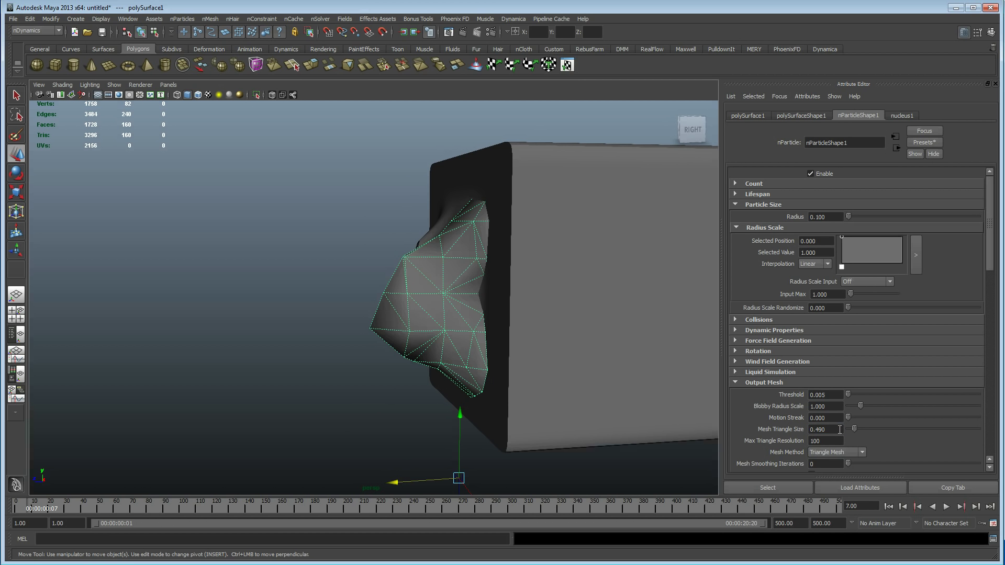
pyautogui.keyDown('ctrl'); pyautogui.moveTo(839, 429); pyautogui.dragTo(836, 408); pyautogui.keyUp('ctrl')
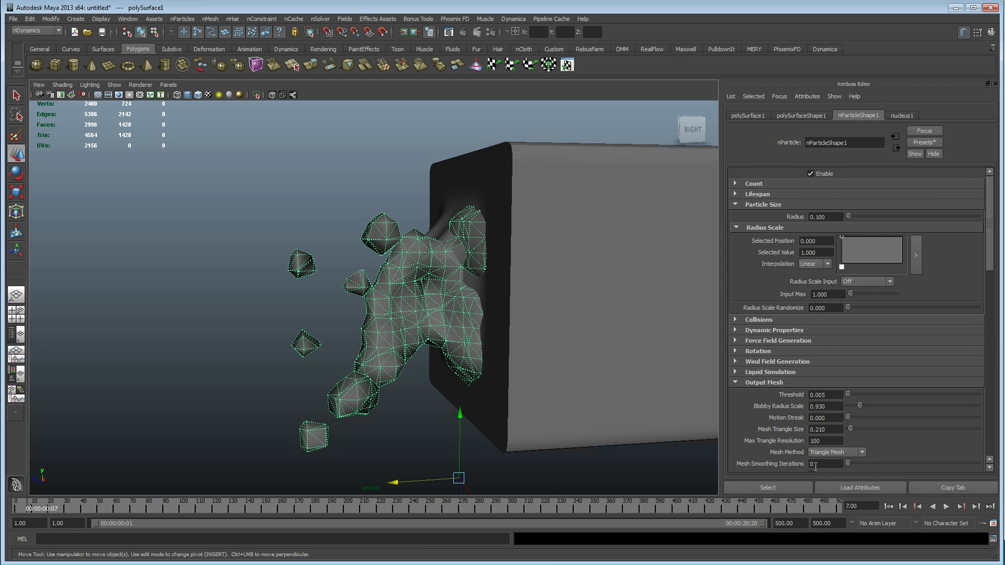
pyautogui.moveTo(848, 464); pyautogui.dragTo(978, 464)
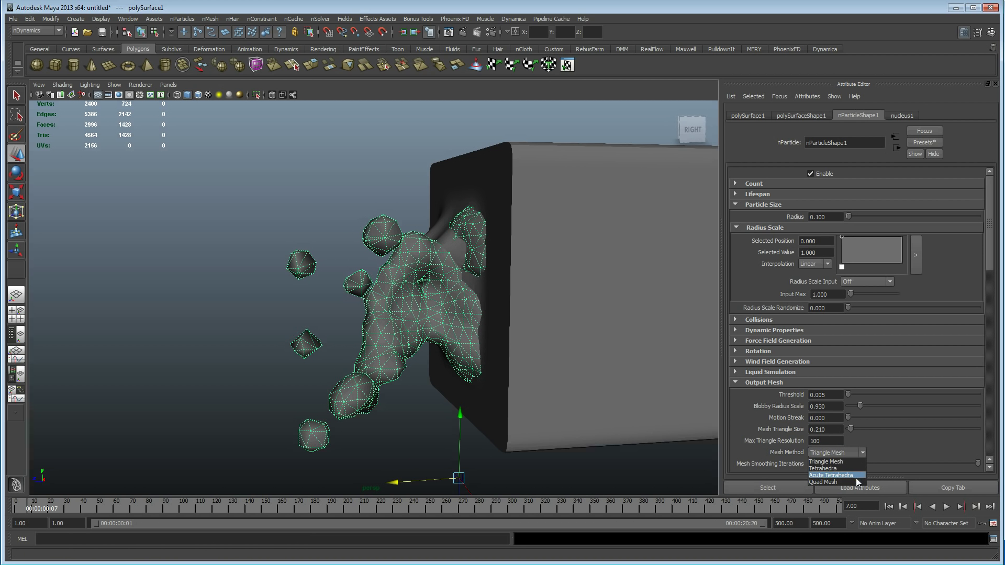
# Step: Set the Mesh Method of the nParticle's output mesh to Acute Tetrahedra and deselect the mesh
pyautogui.click(856, 475)
pyautogui.keyDown('alt'); pyautogui.moveTo(398, 308); pyautogui.dragTo(226, 308); pyautogui.keyUp('alt')
pyautogui.click(630, 419)
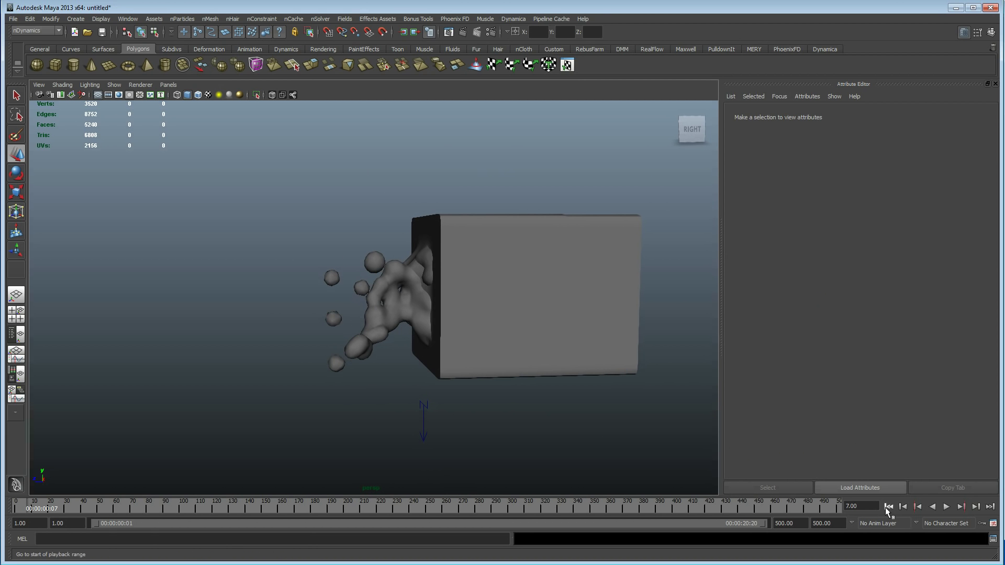
# Step: Replay the burst twice from frame 1 and examine how the meshed fragments fly out of the box's hole
pyautogui.click(888, 506)
pyautogui.click(945, 506)
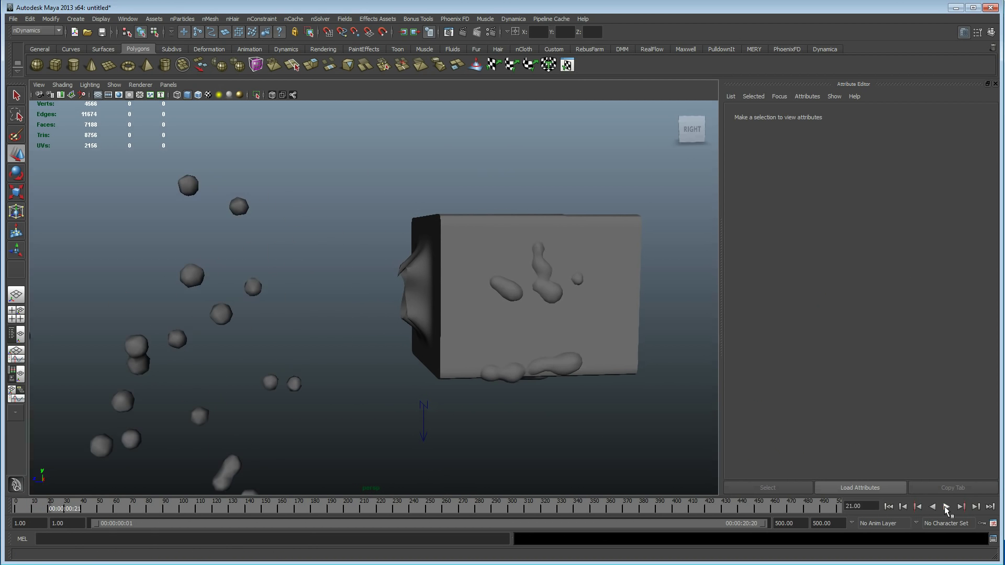
pyautogui.keyDown('alt'); pyautogui.moveTo(607, 313); pyautogui.dragTo(672, 312, button='middle'); pyautogui.keyUp('alt')
pyautogui.scroll(-6, 672, 313)
pyautogui.scroll(2, 419, 314)
pyautogui.click(890, 506)
pyautogui.click(945, 507)
pyautogui.keyDown('alt'); pyautogui.moveTo(353, 353); pyautogui.dragTo(364, 353); pyautogui.keyUp('alt')
pyautogui.keyDown('alt'); pyautogui.moveTo(364, 353); pyautogui.dragTo(432, 356, button='right'); pyautogui.keyUp('alt')
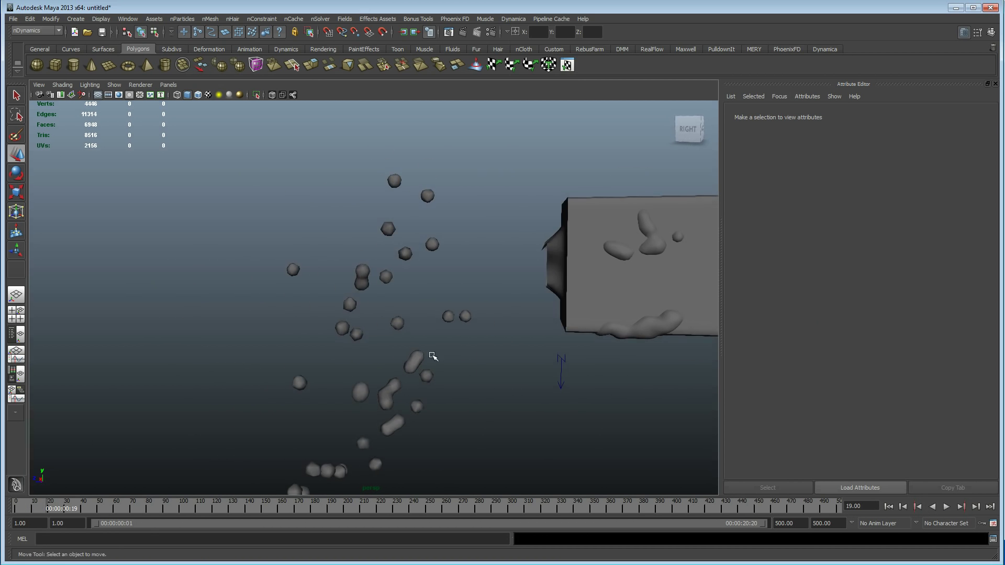
# Step: Set the Motion Streak of the fragment mesh to 0.968 and deselect the mesh
pyautogui.click(448, 319)
pyautogui.moveTo(848, 416); pyautogui.dragTo(860, 413)
pyautogui.keyDown('alt'); pyautogui.moveTo(484, 350); pyautogui.dragTo(251, 341, button='right'); pyautogui.keyUp('alt')
pyautogui.click(244, 321)
pyautogui.keyDown('alt'); pyautogui.moveTo(517, 403); pyautogui.dragTo(581, 405); pyautogui.keyUp('alt')
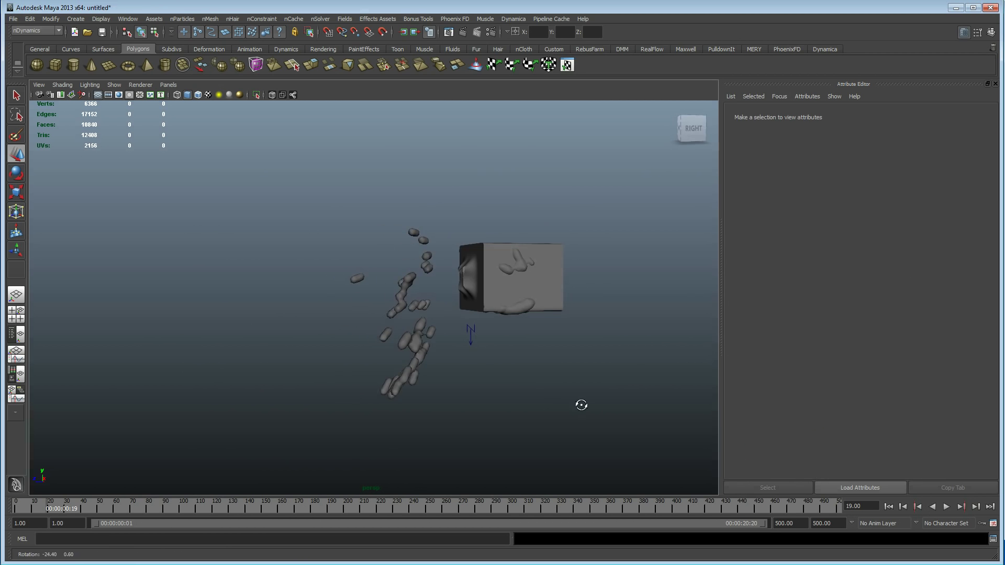
# Step: Replay the simulation from frame 1 and examine the streaked fragments up close beside the box
pyautogui.click(888, 507)
pyautogui.click(946, 506)
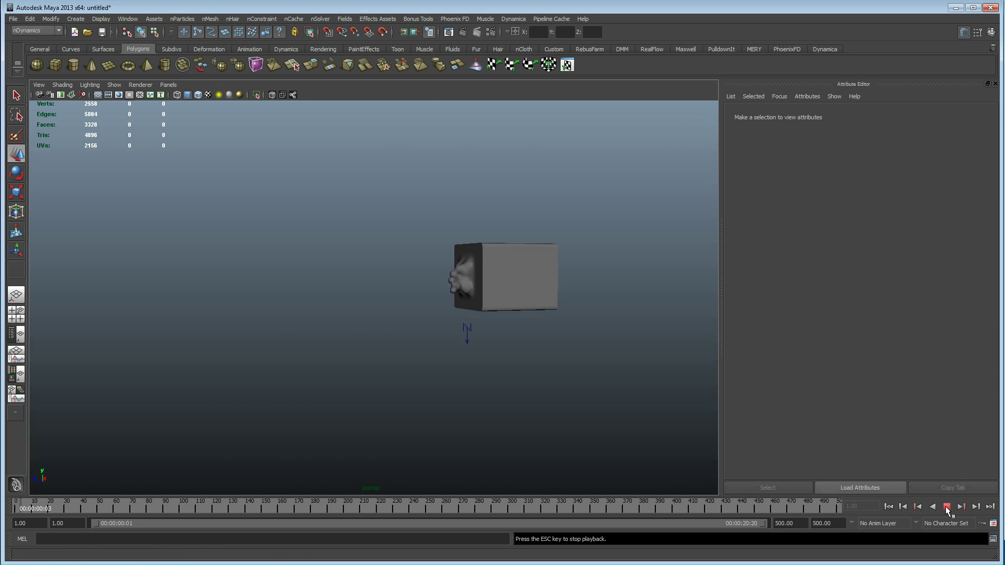
pyautogui.click(946, 508)
pyautogui.keyDown('alt'); pyautogui.moveTo(534, 309); pyautogui.dragTo(460, 343, button='middle'); pyautogui.keyUp('alt')
pyautogui.keyDown('alt'); pyautogui.moveTo(461, 343); pyautogui.dragTo(680, 353, button='right'); pyautogui.keyUp('alt')
pyautogui.keyDown('alt'); pyautogui.moveTo(680, 353); pyautogui.dragTo(393, 411); pyautogui.keyUp('alt')
pyautogui.keyDown('alt'); pyautogui.moveTo(392, 411); pyautogui.dragTo(379, 352, button='right'); pyautogui.keyUp('alt')
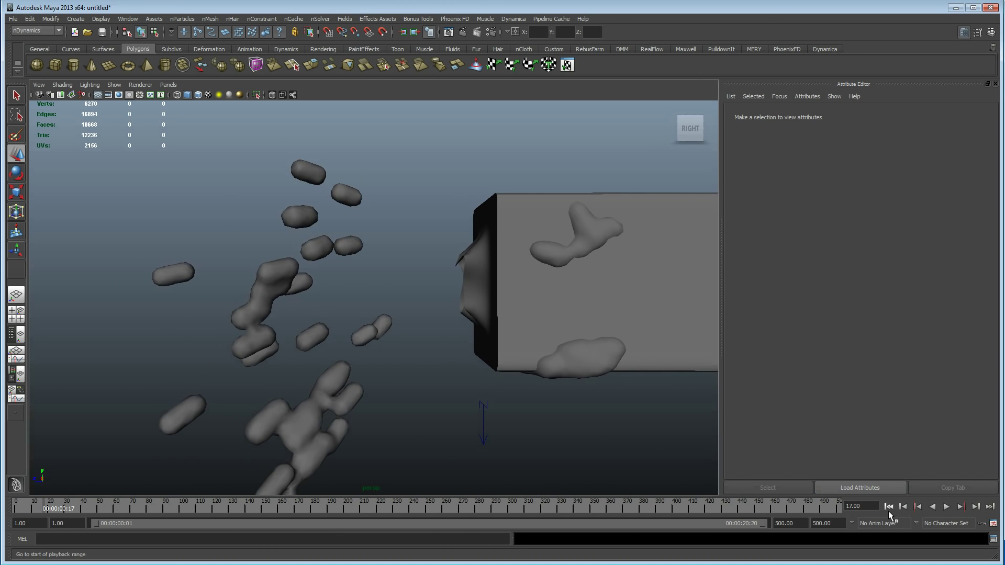
pyautogui.click(888, 507)
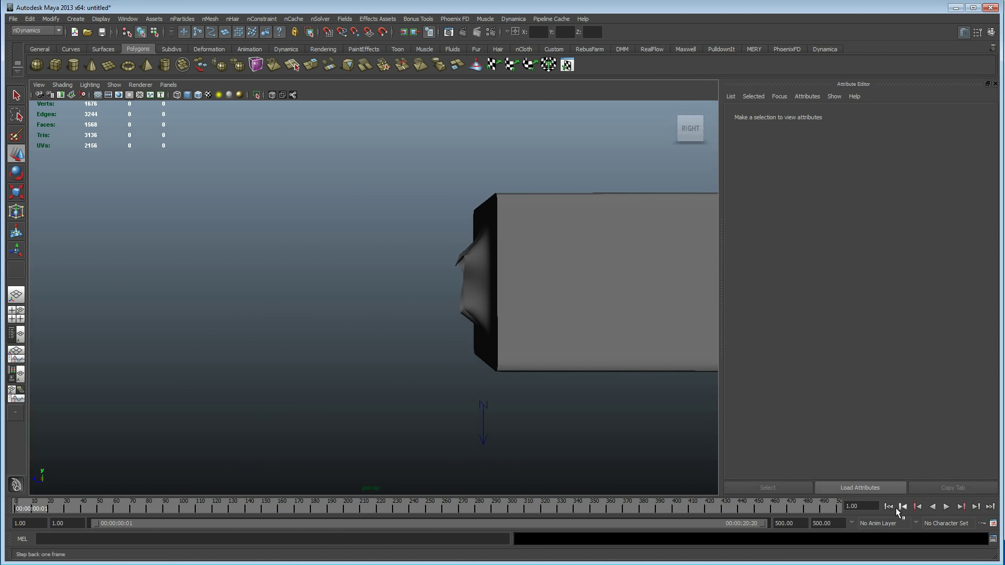
pyautogui.click(945, 507)
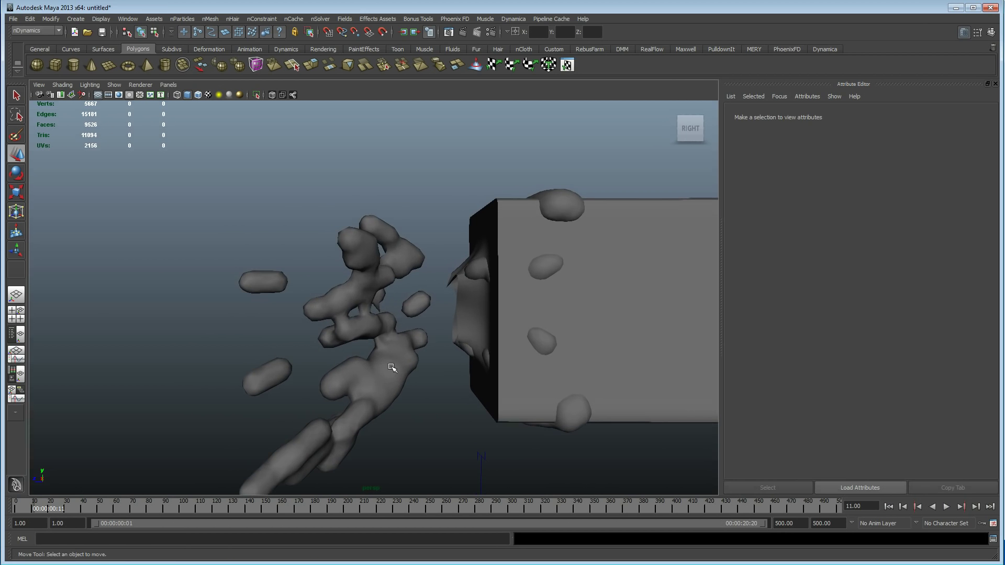
# Step: Set the fragment mesh's Blobby Radius Scale to 0.850 and Mesh Triangle Size to 0.200, and deselect it
pyautogui.click(391, 367)
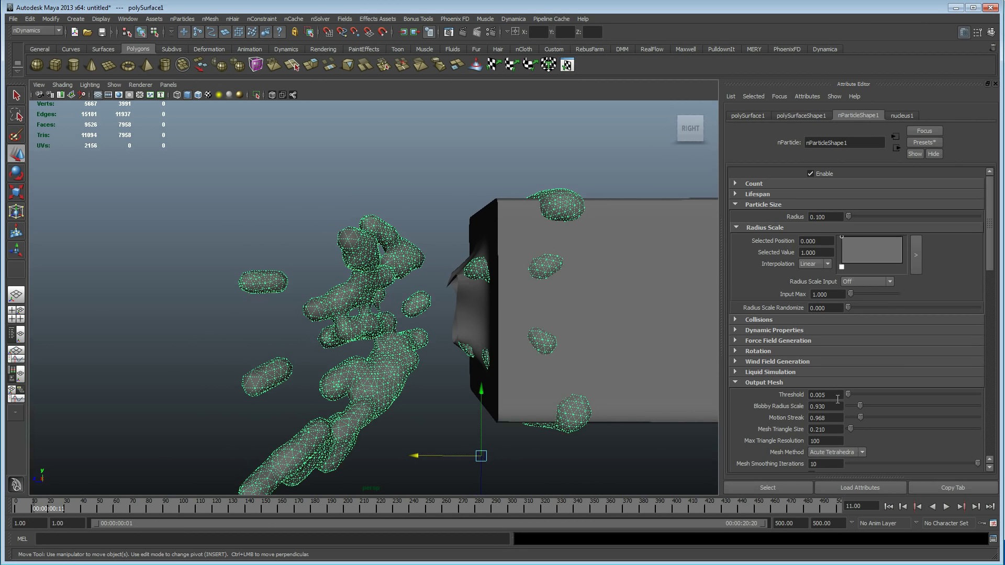
pyautogui.keyDown('ctrl'); pyautogui.moveTo(839, 406); pyautogui.dragTo(831, 431); pyautogui.keyUp('ctrl')
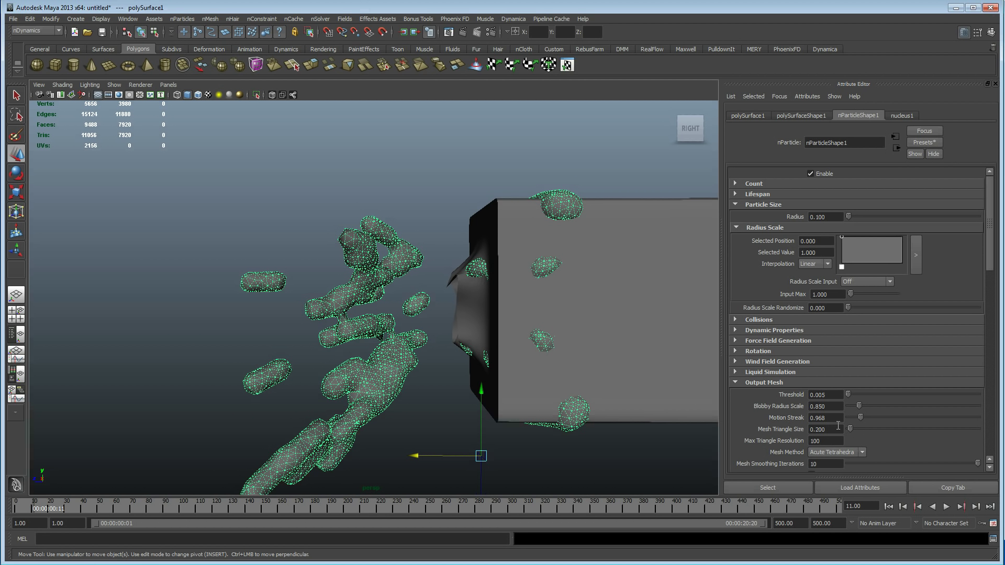
pyautogui.keyDown('alt'); pyautogui.moveTo(450, 419); pyautogui.dragTo(550, 375); pyautogui.keyUp('alt')
pyautogui.keyDown('alt'); pyautogui.moveTo(549, 375); pyautogui.dragTo(236, 357, button='right'); pyautogui.keyUp('alt')
pyautogui.keyDown('alt'); pyautogui.moveTo(306, 357); pyautogui.dragTo(554, 386); pyautogui.keyUp('alt')
pyautogui.click(318, 365)
# Step: Replay the simulation from frame 1 and check the thinner fragments from both sides of the box
pyautogui.click(889, 507)
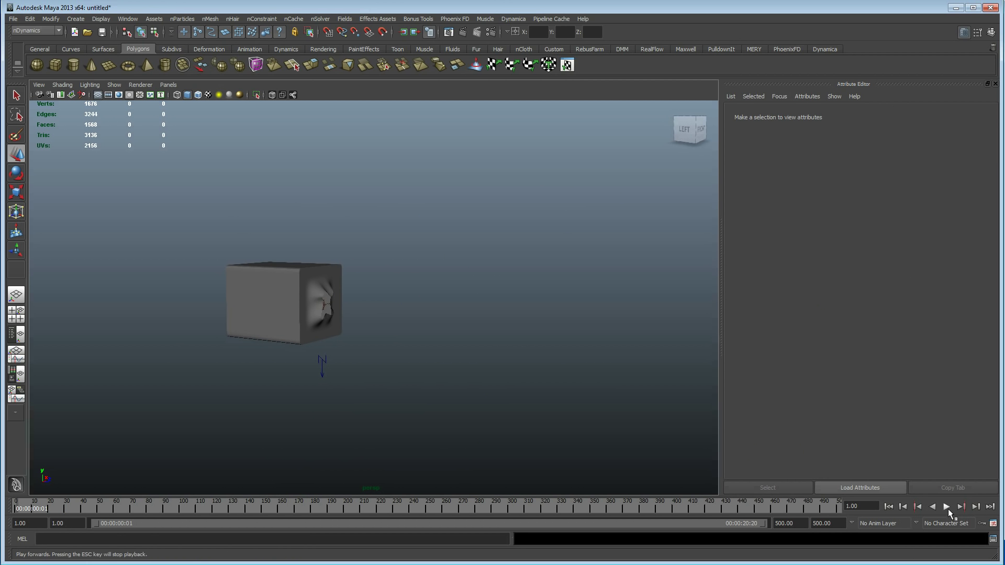
pyautogui.click(945, 506)
pyautogui.click(948, 508)
pyautogui.keyDown('alt'); pyautogui.moveTo(589, 387); pyautogui.dragTo(335, 371); pyautogui.keyUp('alt')
pyautogui.keyDown('alt'); pyautogui.moveTo(335, 370); pyautogui.dragTo(516, 375, button='right'); pyautogui.keyUp('alt')
pyautogui.keyDown('alt'); pyautogui.moveTo(516, 375); pyautogui.dragTo(529, 375); pyautogui.keyUp('alt')
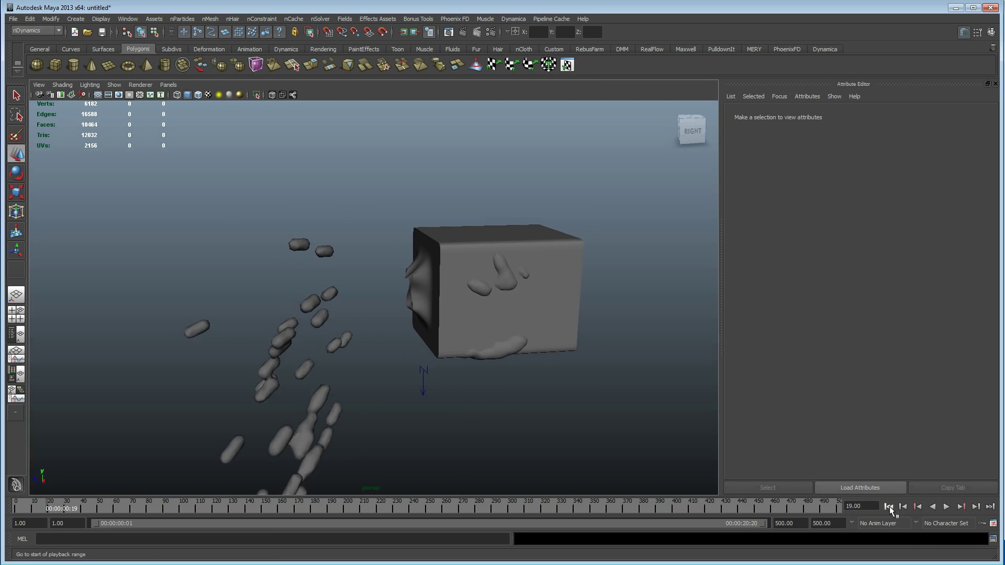
pyautogui.click(889, 506)
pyautogui.click(946, 507)
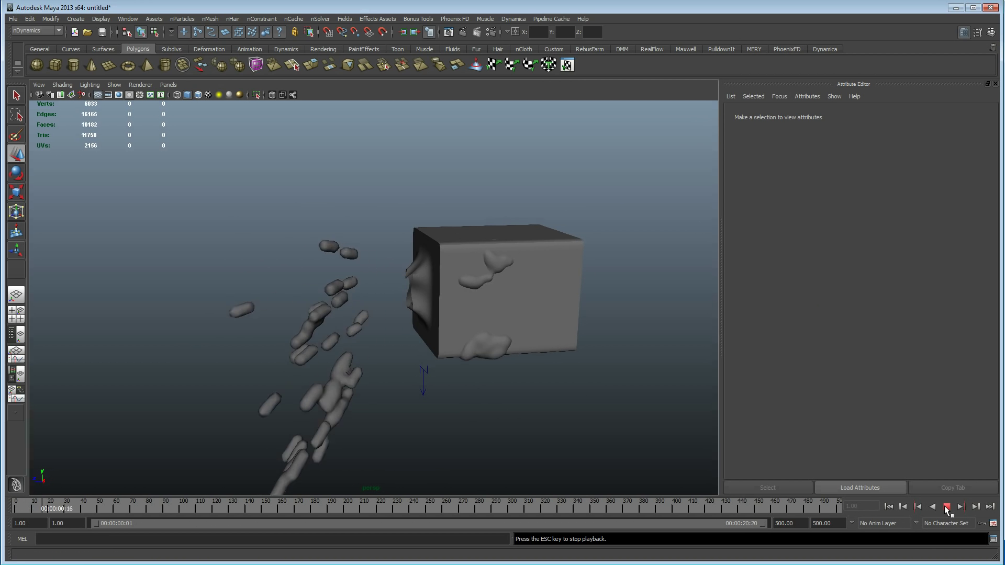
pyautogui.click(946, 509)
# Step: Select the volume emitter in the box's hole, set Away From Center to 6.532 and adjust its Directional Speed
pyautogui.keyDown('alt'); pyautogui.moveTo(581, 404); pyautogui.dragTo(515, 361); pyautogui.keyUp('alt')
pyautogui.keyDown('alt'); pyautogui.moveTo(515, 361); pyautogui.dragTo(597, 345, button='right'); pyautogui.keyUp('alt')
pyautogui.keyDown('alt'); pyautogui.moveTo(421, 370); pyautogui.dragTo(498, 348); pyautogui.keyUp('alt')
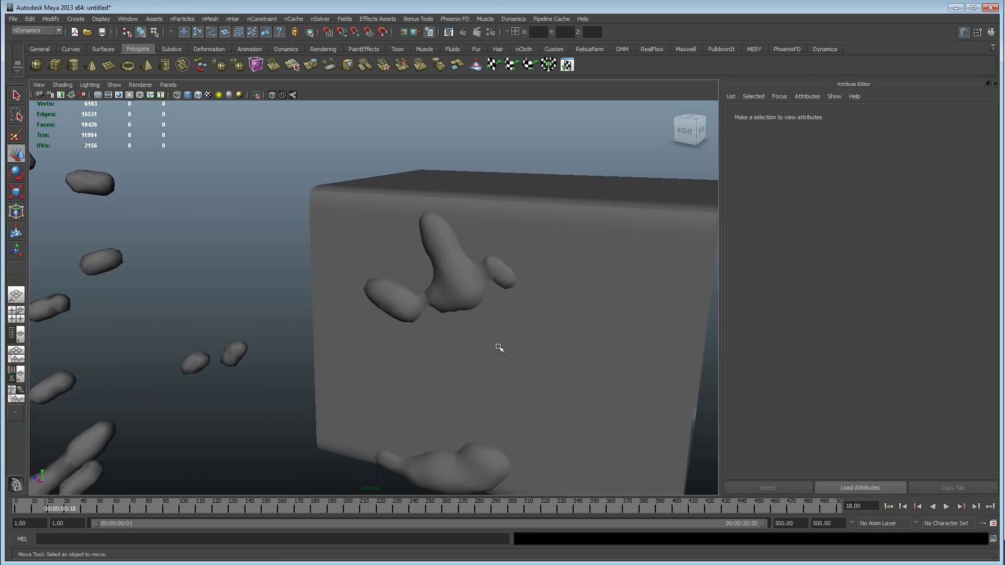
pyautogui.scroll(8, 403, 343)
pyautogui.click(510, 327)
pyautogui.keyDown('alt'); pyautogui.moveTo(511, 329); pyautogui.dragTo(289, 350, button='middle'); pyautogui.keyUp('alt')
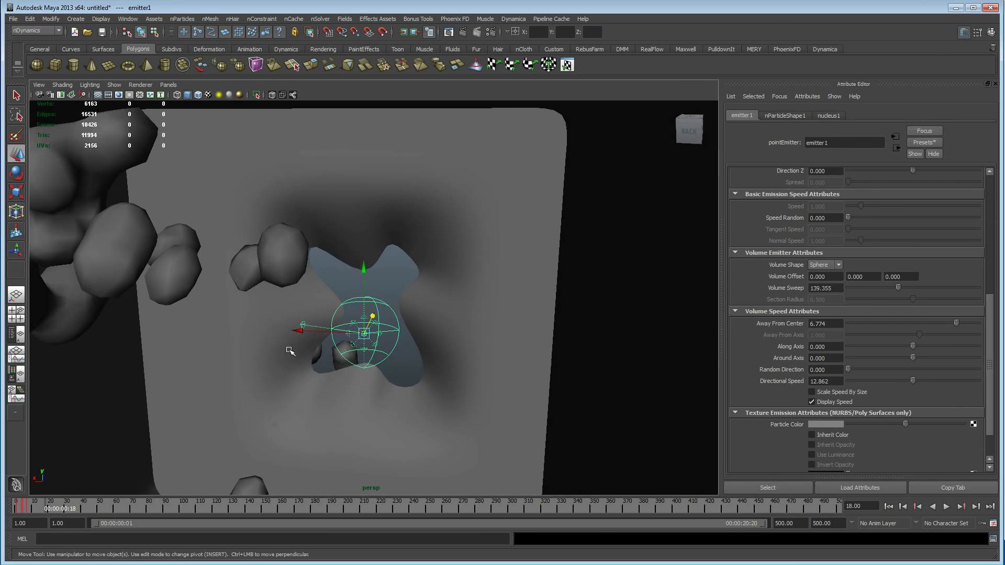
pyautogui.keyDown('alt'); pyautogui.moveTo(289, 350); pyautogui.dragTo(316, 341); pyautogui.keyUp('alt')
pyautogui.keyDown('alt'); pyautogui.moveTo(316, 341); pyautogui.dragTo(359, 422, button='right'); pyautogui.keyUp('alt')
pyautogui.keyDown('alt'); pyautogui.moveTo(359, 422); pyautogui.dragTo(436, 401, button='middle'); pyautogui.keyUp('alt')
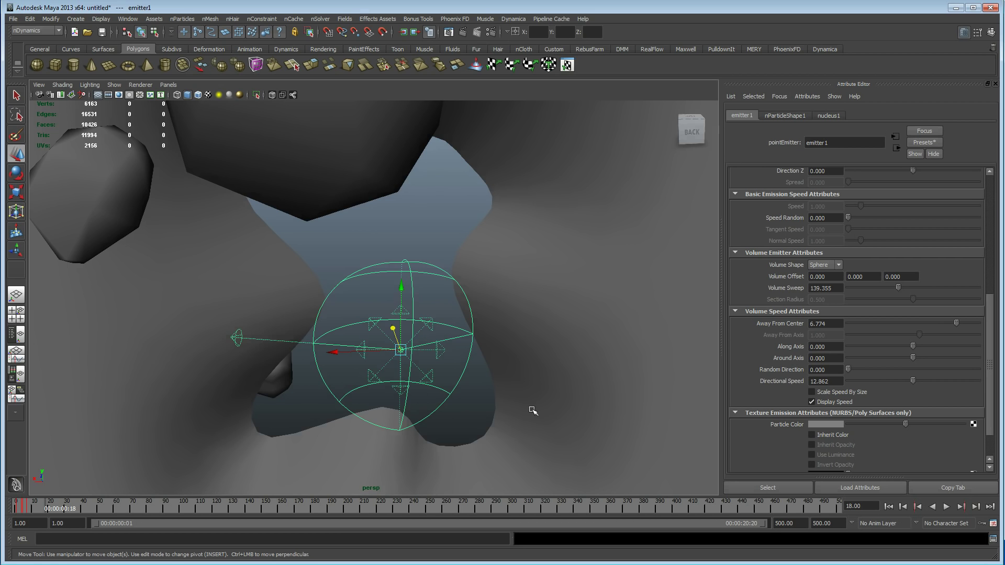
pyautogui.keyDown('alt'); pyautogui.moveTo(532, 410); pyautogui.dragTo(518, 402); pyautogui.keyUp('alt')
pyautogui.moveTo(945, 322); pyautogui.dragTo(955, 322)
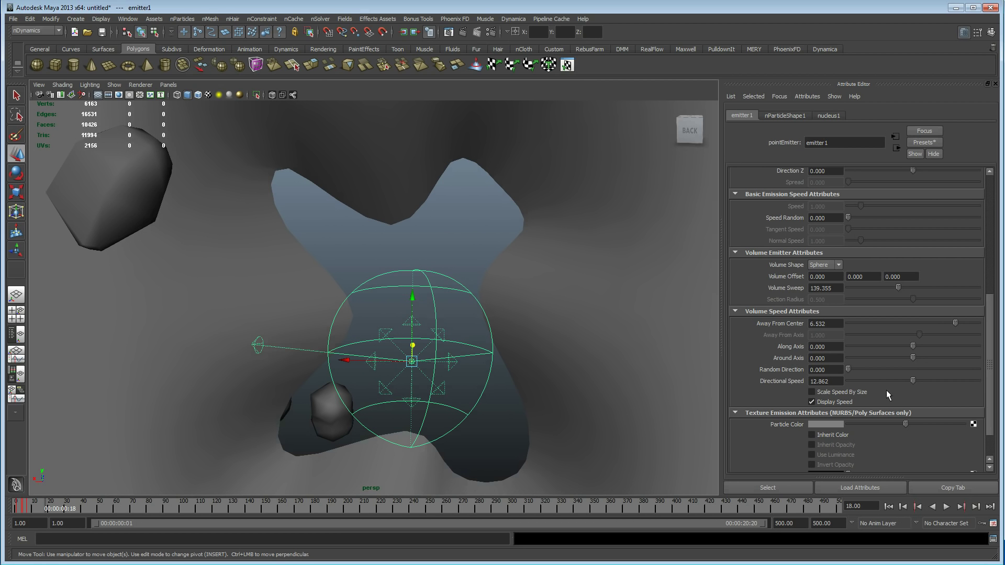
pyautogui.moveTo(893, 380); pyautogui.dragTo(880, 385)
# Step: Set the emitter's Direction Y to 0.081 and Direction Z to 3.306
pyautogui.keyDown('alt'); pyautogui.moveTo(347, 388); pyautogui.dragTo(390, 390); pyautogui.keyUp('alt')
pyautogui.scroll(5, 868, 268)
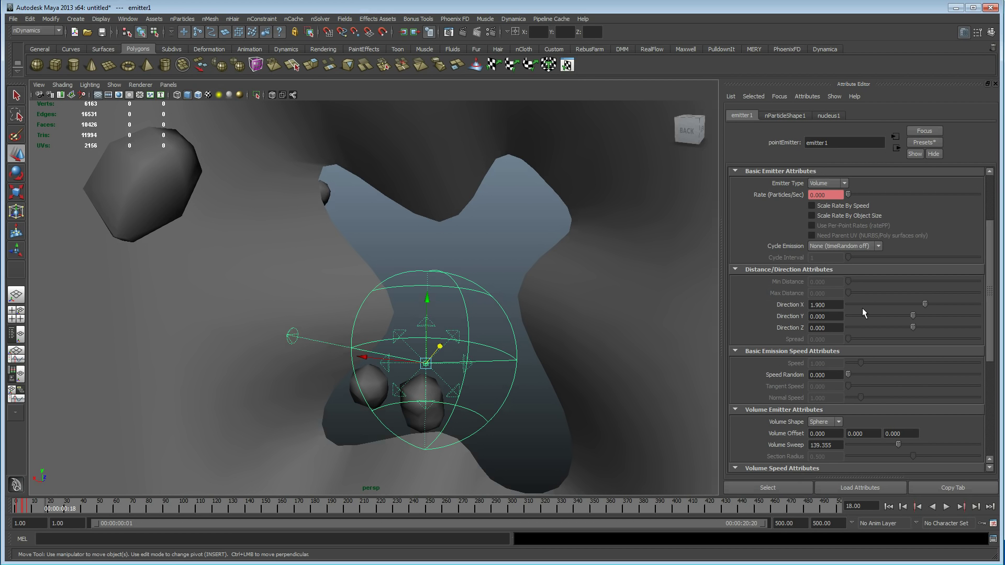
pyautogui.moveTo(902, 318); pyautogui.dragTo(936, 330)
pyautogui.keyDown('alt'); pyautogui.moveTo(514, 336); pyautogui.dragTo(460, 370); pyautogui.keyUp('alt')
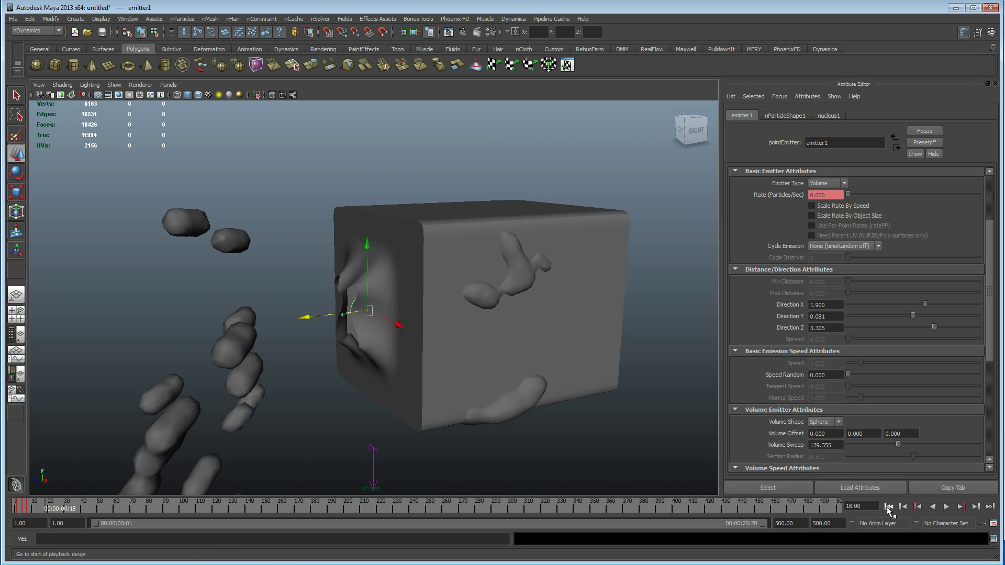
# Step: Replay the simulation from frame 1 to frame 15 and examine the spread of the redirected burst
pyautogui.click(888, 506)
pyautogui.click(947, 512)
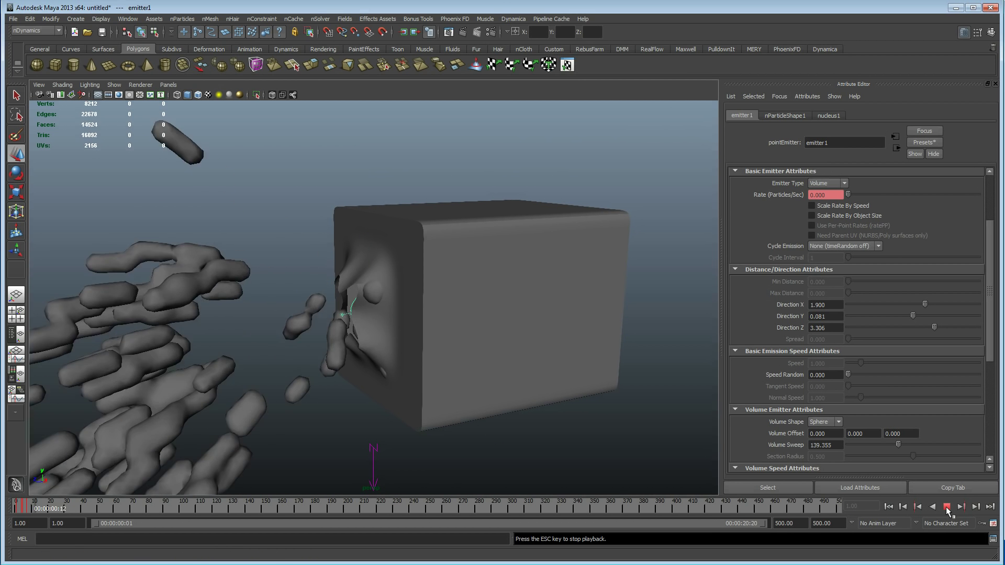
pyautogui.keyDown('alt'); pyautogui.moveTo(582, 358); pyautogui.dragTo(406, 298); pyautogui.keyUp('alt')
pyautogui.keyDown('alt'); pyautogui.moveTo(406, 298); pyautogui.dragTo(182, 262, button='right'); pyautogui.keyUp('alt')
pyautogui.keyDown('alt'); pyautogui.moveTo(181, 262); pyautogui.dragTo(370, 271, button='middle'); pyautogui.keyUp('alt')
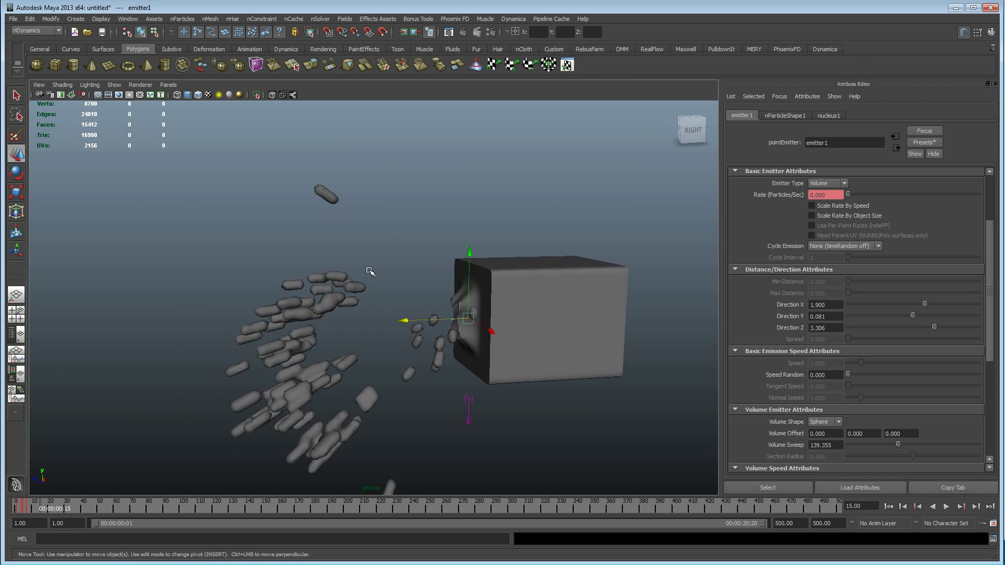
pyautogui.keyDown('alt'); pyautogui.moveTo(370, 272); pyautogui.dragTo(376, 272); pyautogui.keyUp('alt')
pyautogui.keyDown('alt'); pyautogui.moveTo(435, 366); pyautogui.dragTo(315, 374); pyautogui.keyUp('alt')
pyautogui.keyDown('alt'); pyautogui.moveTo(315, 374); pyautogui.dragTo(333, 368, button='middle'); pyautogui.keyUp('alt')
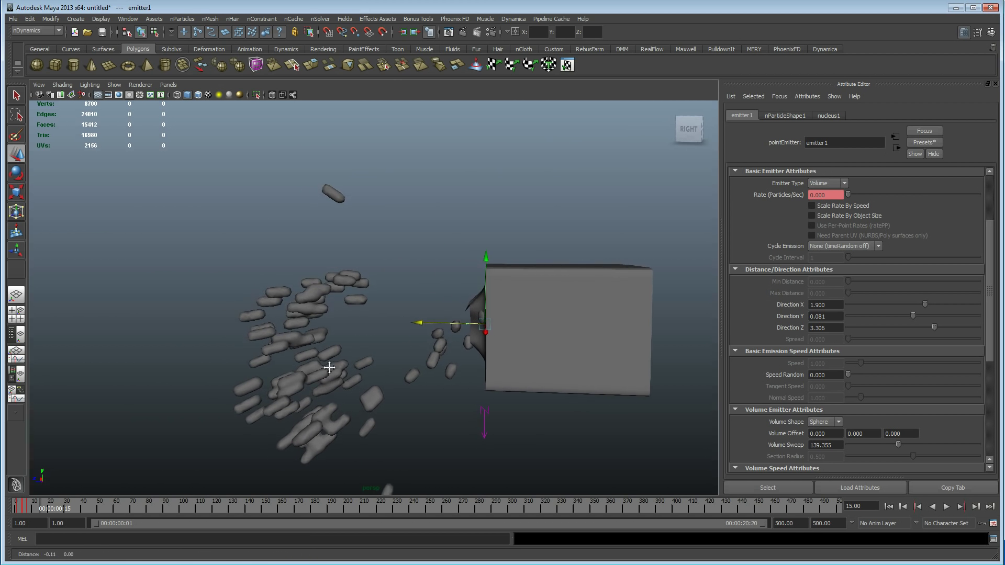
pyautogui.keyDown('alt'); pyautogui.moveTo(333, 369); pyautogui.dragTo(444, 371, button='right'); pyautogui.keyUp('alt')
pyautogui.keyDown('alt'); pyautogui.moveTo(374, 393); pyautogui.dragTo(360, 324, button='middle'); pyautogui.keyUp('alt')
pyautogui.keyDown('alt'); pyautogui.moveTo(361, 324); pyautogui.dragTo(390, 340, button='right'); pyautogui.keyUp('alt')
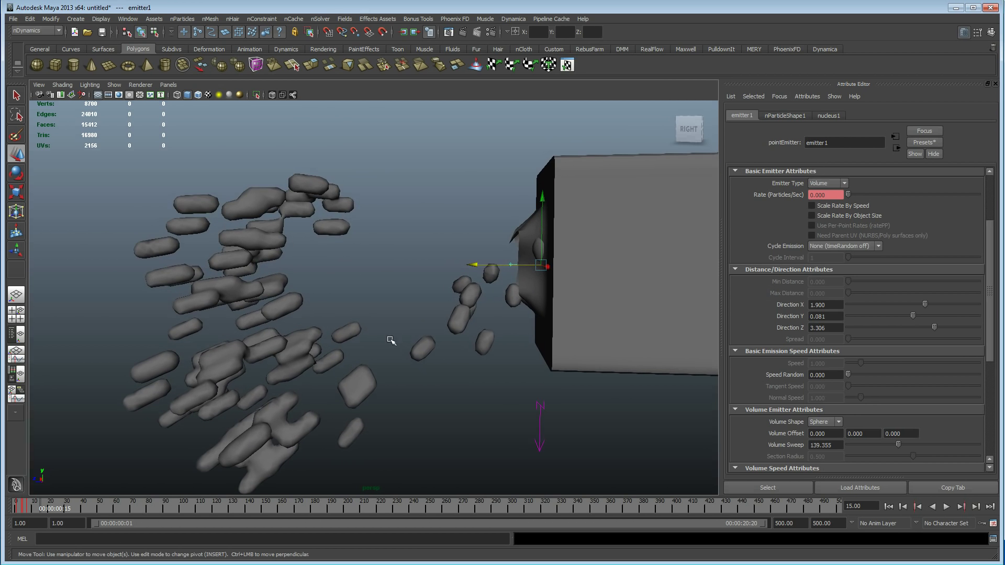
# Step: Select the fragment mesh and set Motion Streak to 0.768 and Mesh Triangle Size to 0.23
pyautogui.click(354, 316)
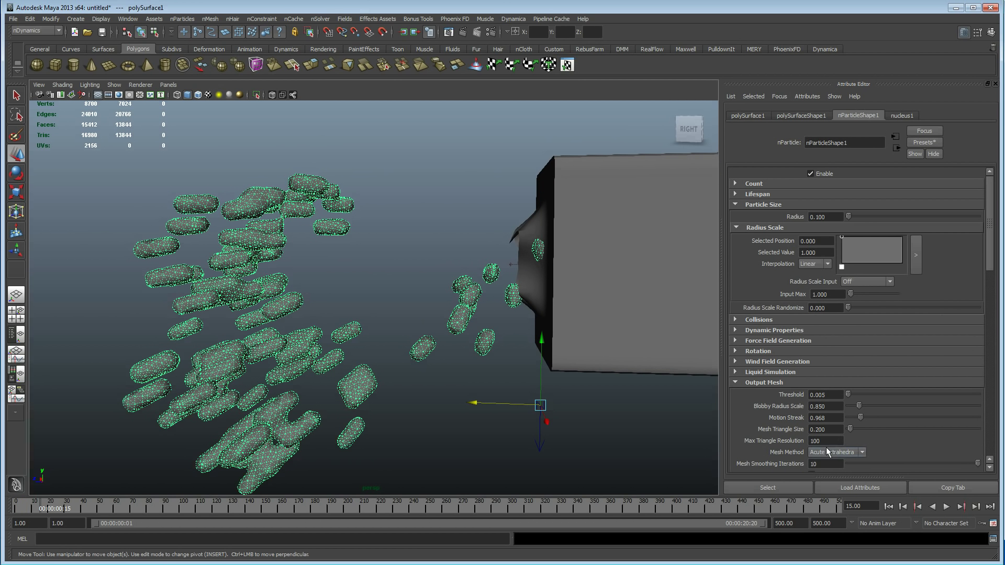
pyautogui.keyDown('ctrl'); pyautogui.moveTo(838, 418); pyautogui.dragTo(828, 425); pyautogui.keyUp('ctrl')
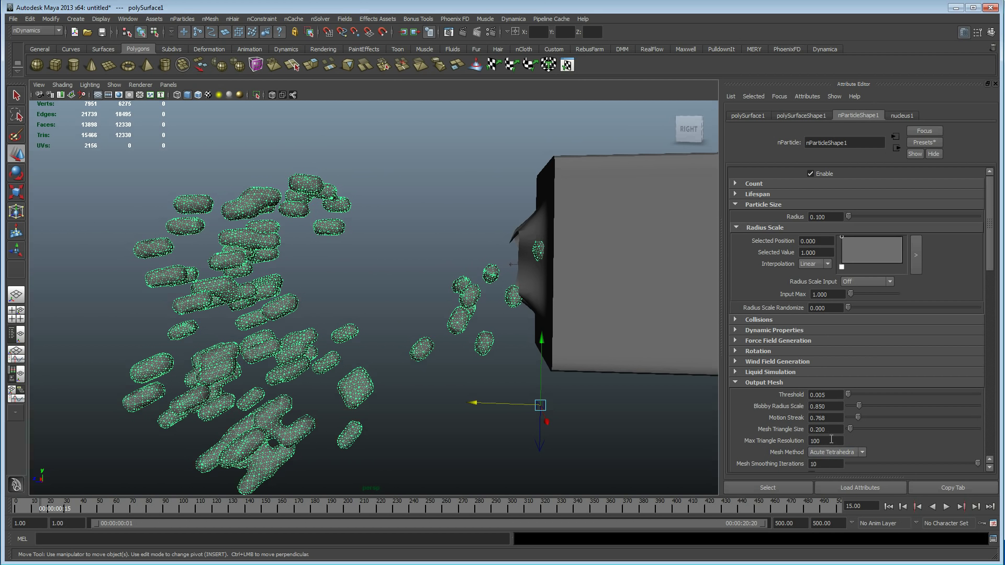
pyautogui.click(836, 431)
pyautogui.write('0.23')
pyautogui.press('Return')
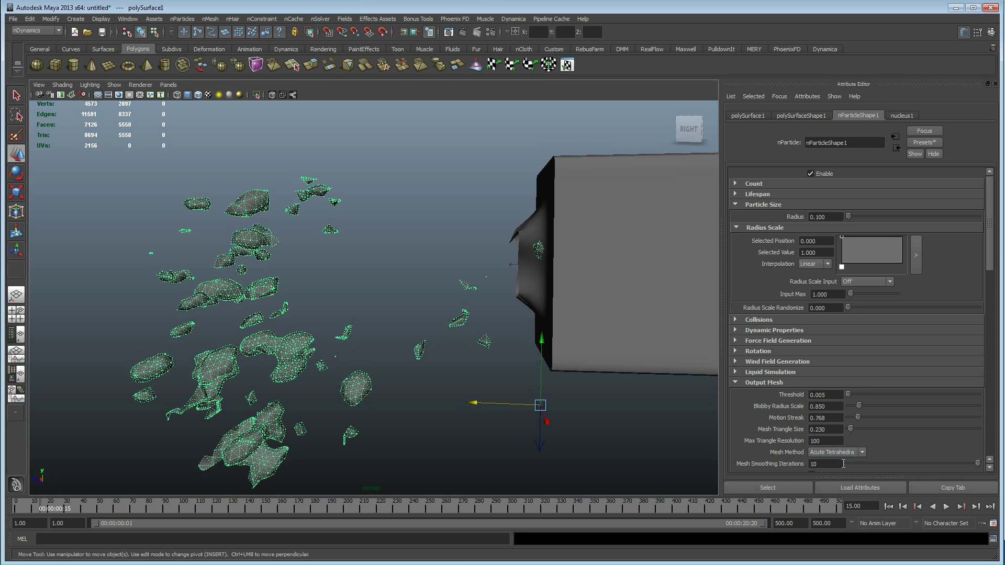
# Step: Set the Mesh Smoothing Iterations to 20 and deselect the fragment mesh
pyautogui.write('20')
pyautogui.press('Return')
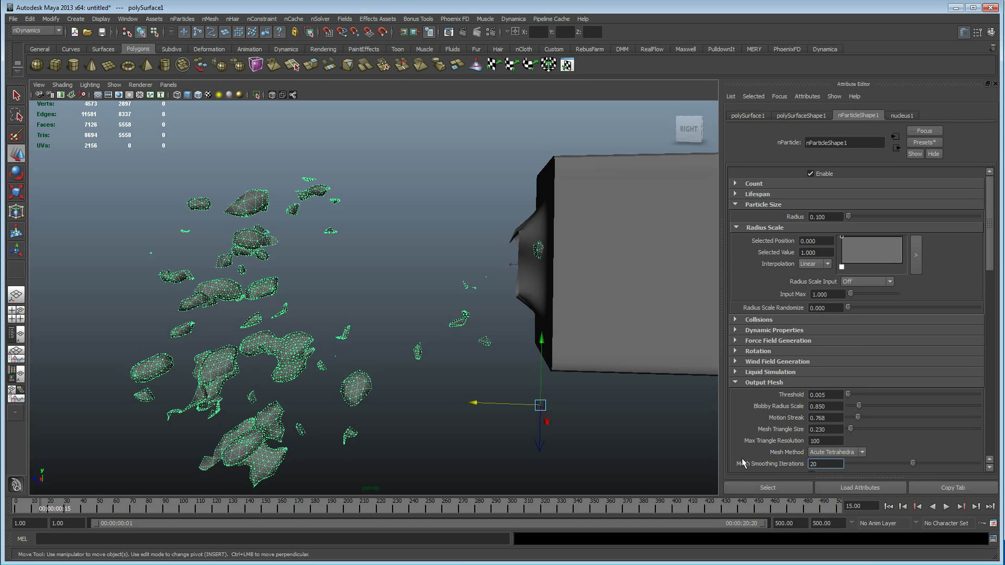
pyautogui.keyDown('alt'); pyautogui.moveTo(329, 313); pyautogui.dragTo(465, 325); pyautogui.keyUp('alt')
pyautogui.click(361, 293)
pyautogui.click(289, 283)
pyautogui.click(347, 314)
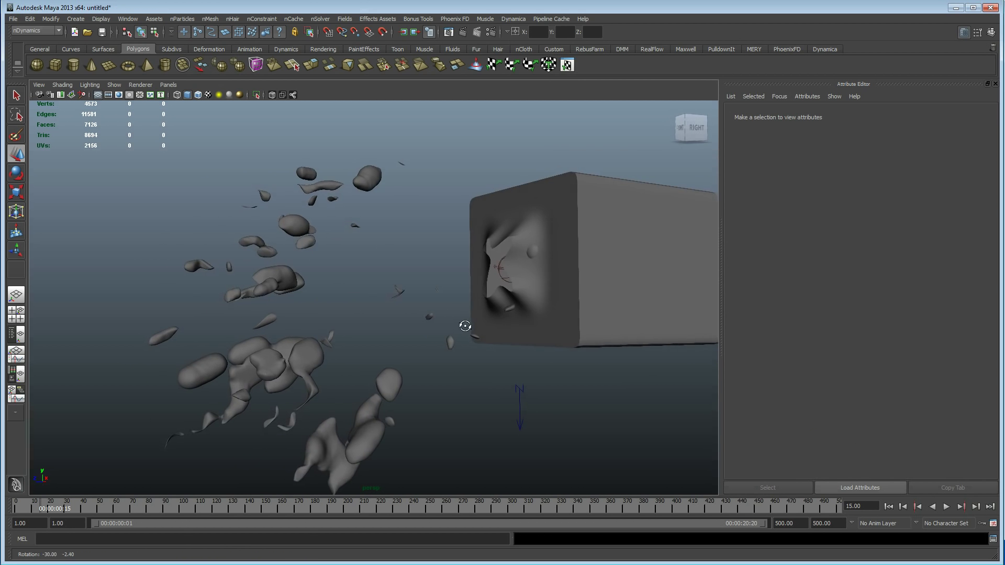
# Step: Replay the simulation from frame 1 to frame 16 and examine the irregular fragment shapes from several angles
pyautogui.keyDown('alt'); pyautogui.moveTo(465, 325); pyautogui.dragTo(264, 287, button='right'); pyautogui.keyUp('alt')
pyautogui.keyDown('alt'); pyautogui.moveTo(265, 287); pyautogui.dragTo(444, 332); pyautogui.keyUp('alt')
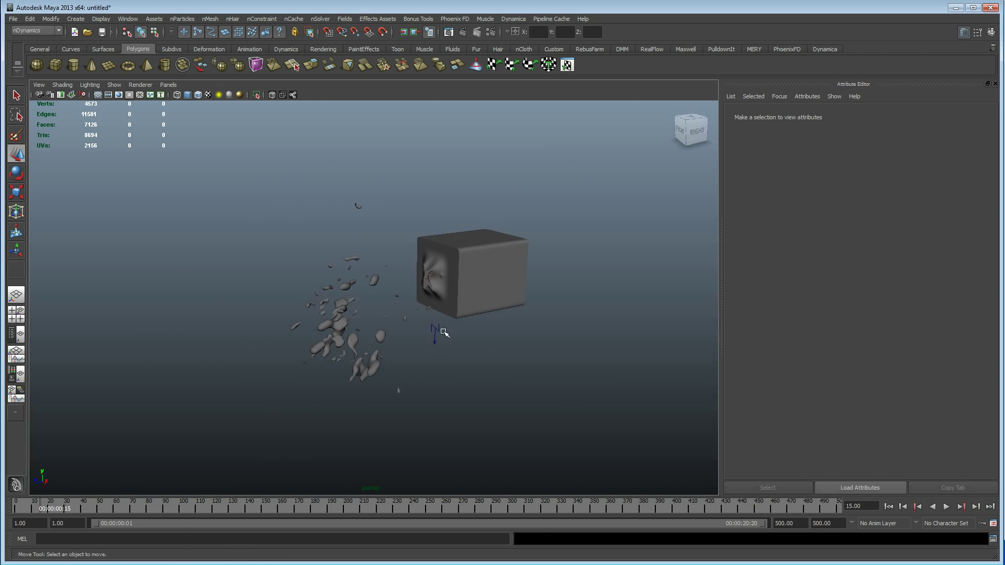
pyautogui.click(889, 507)
pyautogui.click(947, 508)
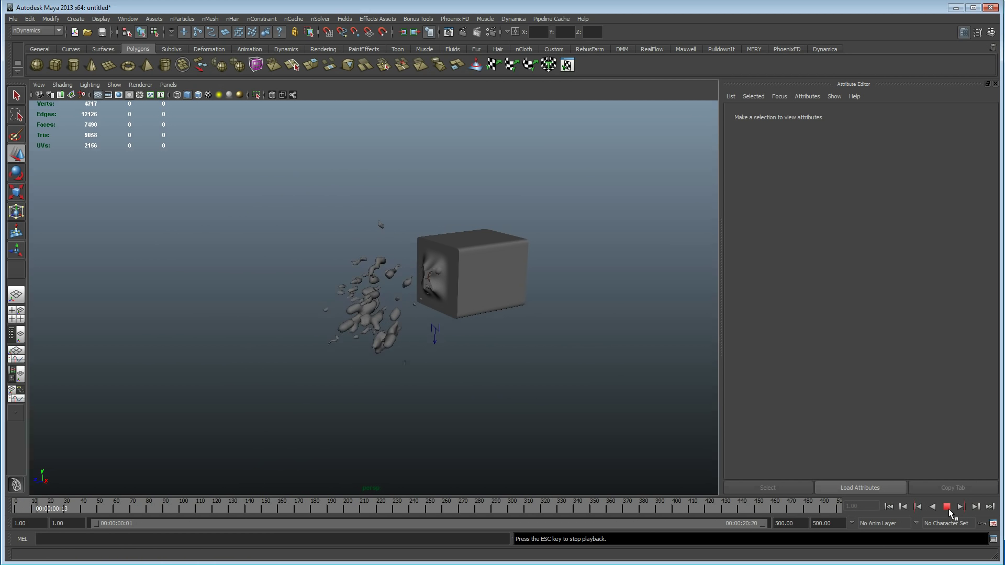
pyautogui.click(947, 508)
pyautogui.scroll(4, 427, 307)
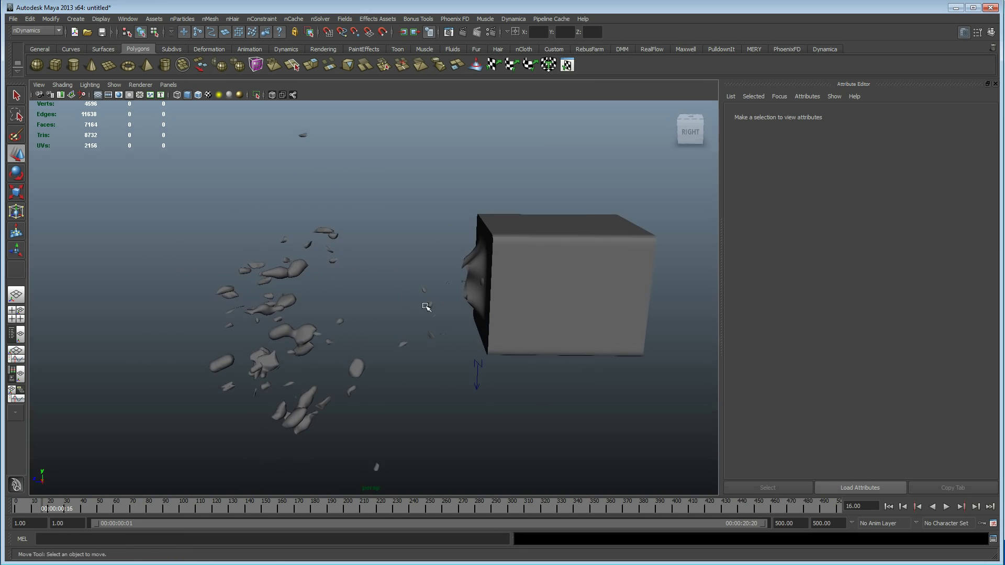
pyautogui.keyDown('alt'); pyautogui.moveTo(426, 307); pyautogui.dragTo(442, 308); pyautogui.keyUp('alt')
pyautogui.keyDown('alt'); pyautogui.moveTo(365, 307); pyautogui.dragTo(322, 320, button='middle'); pyautogui.keyUp('alt')
pyautogui.keyDown('alt'); pyautogui.moveTo(361, 327); pyautogui.dragTo(413, 336, button='right'); pyautogui.keyUp('alt')
pyautogui.keyDown('alt'); pyautogui.moveTo(401, 334); pyautogui.dragTo(461, 339); pyautogui.keyUp('alt')
pyautogui.keyDown('alt'); pyautogui.moveTo(440, 341); pyautogui.dragTo(449, 343, button='right'); pyautogui.keyUp('alt')
pyautogui.keyDown('alt'); pyautogui.moveTo(449, 342); pyautogui.dragTo(278, 333); pyautogui.keyUp('alt')
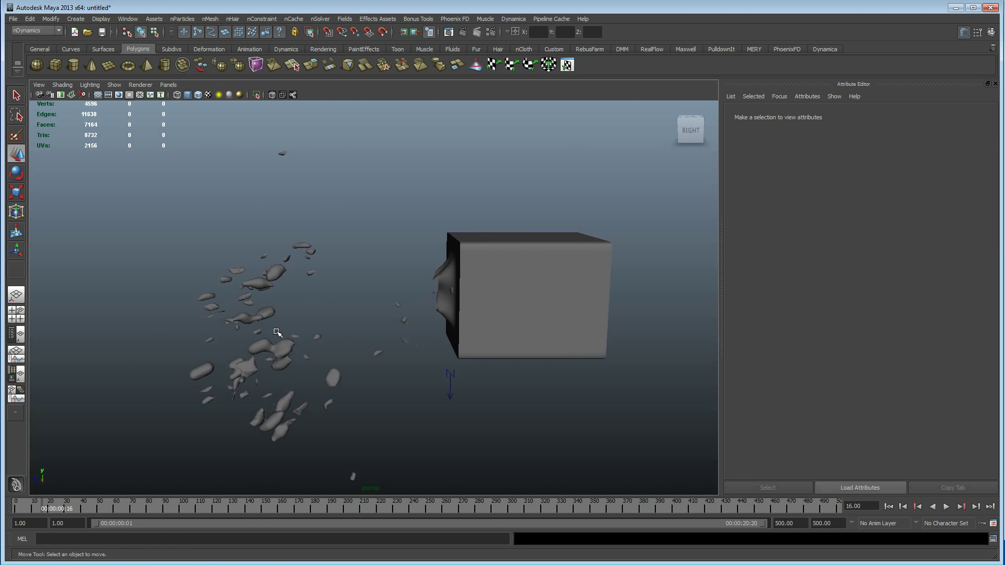
pyautogui.keyDown('alt'); pyautogui.moveTo(355, 349); pyautogui.dragTo(341, 344); pyautogui.keyUp('alt')
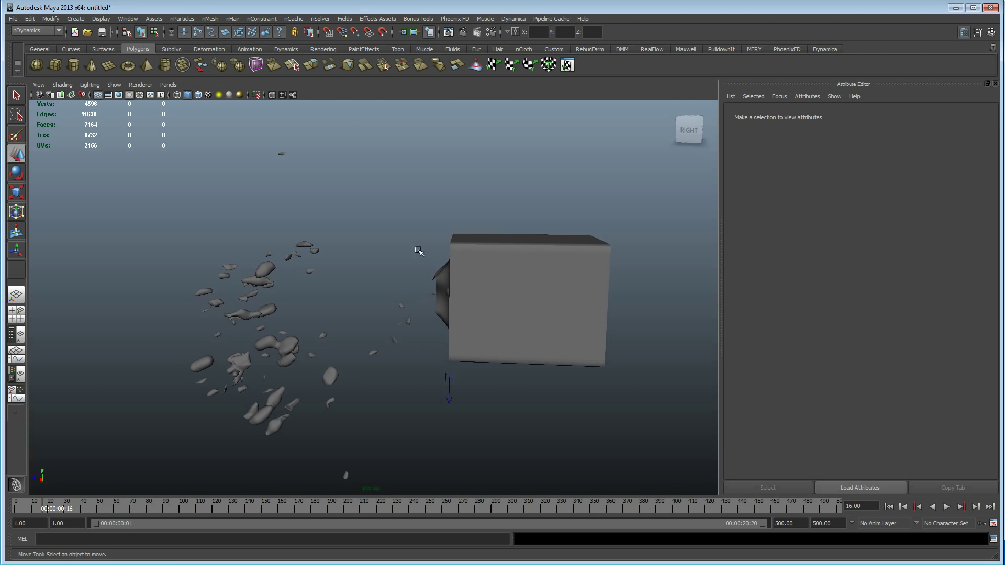
pyautogui.keyDown('alt'); pyautogui.moveTo(451, 342); pyautogui.dragTo(474, 343); pyautogui.keyUp('alt')
pyautogui.keyDown('alt'); pyautogui.moveTo(339, 370); pyautogui.dragTo(357, 325, button='middle'); pyautogui.keyUp('alt')
pyautogui.keyDown('alt'); pyautogui.moveTo(357, 324); pyautogui.dragTo(469, 314, button='right'); pyautogui.keyUp('alt')
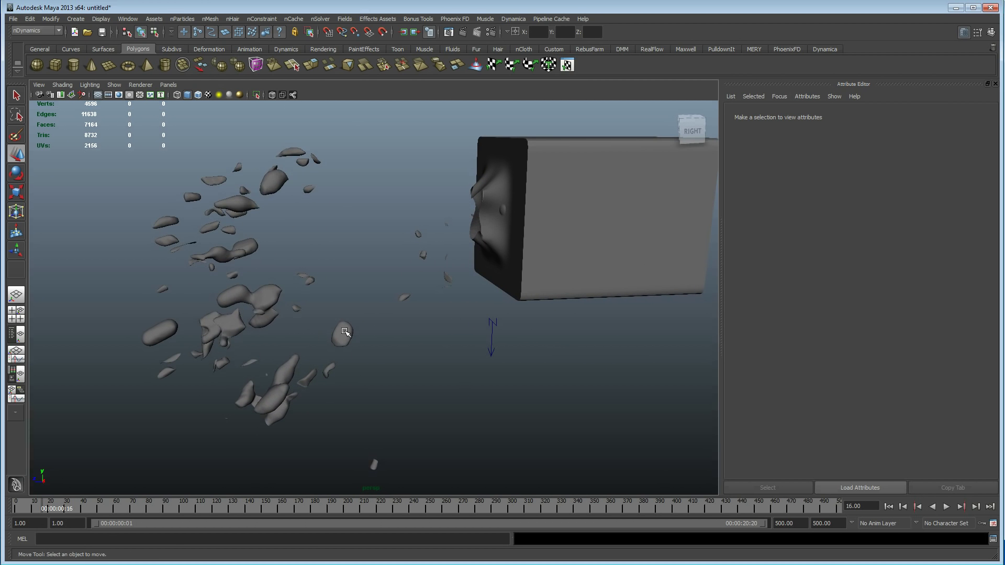
# Step: Assign a new Blinn material to the fragment mesh and set its color to dark red (R 0.607, G 0.073, B 0)
pyautogui.click(343, 332)
pyautogui.click(322, 49)
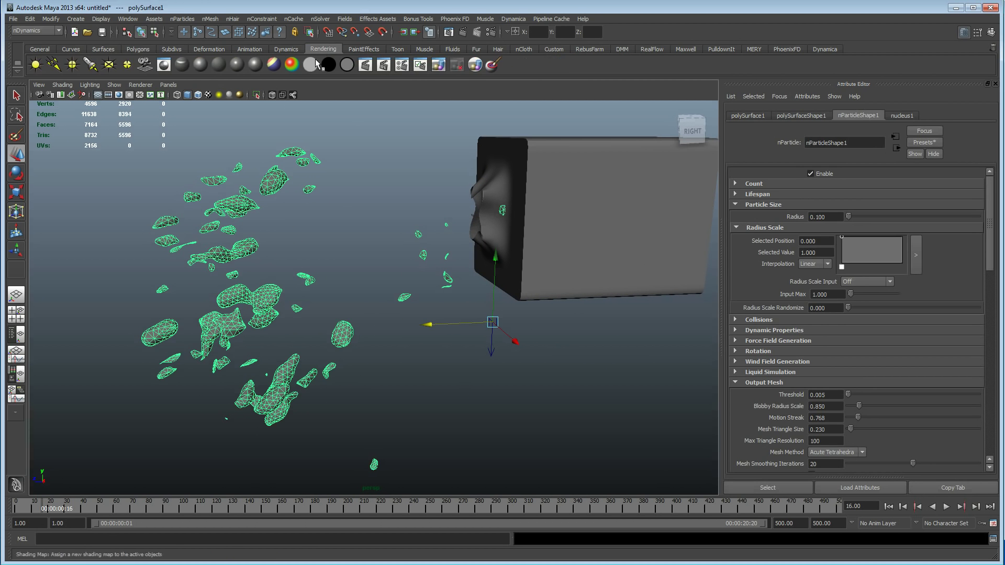
pyautogui.click(207, 66)
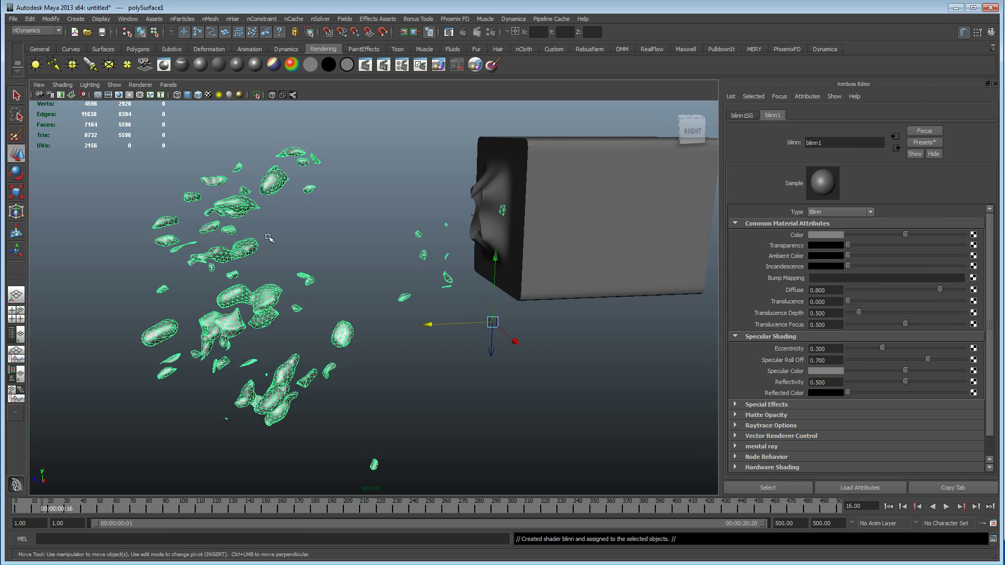
pyautogui.click(832, 235)
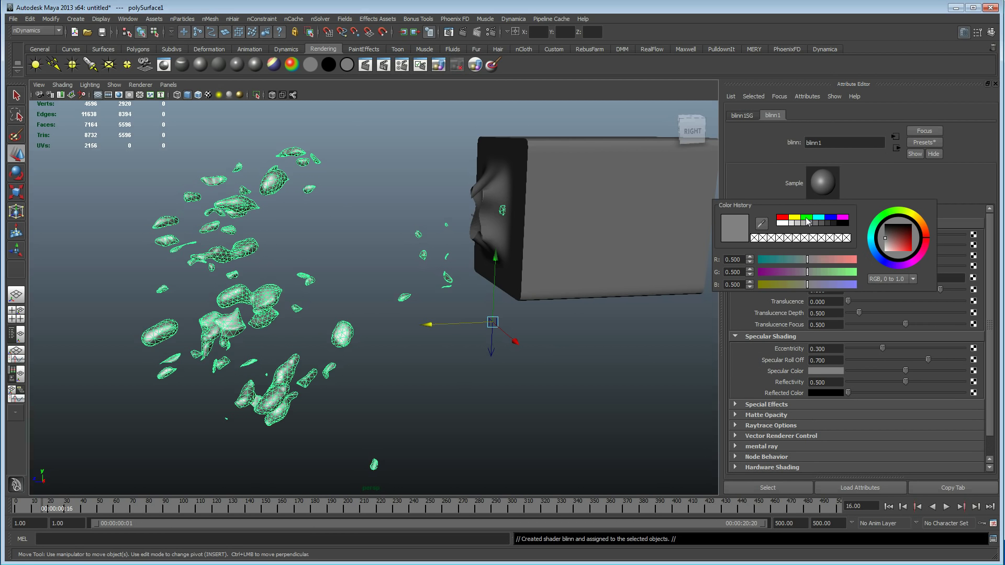
pyautogui.click(785, 218)
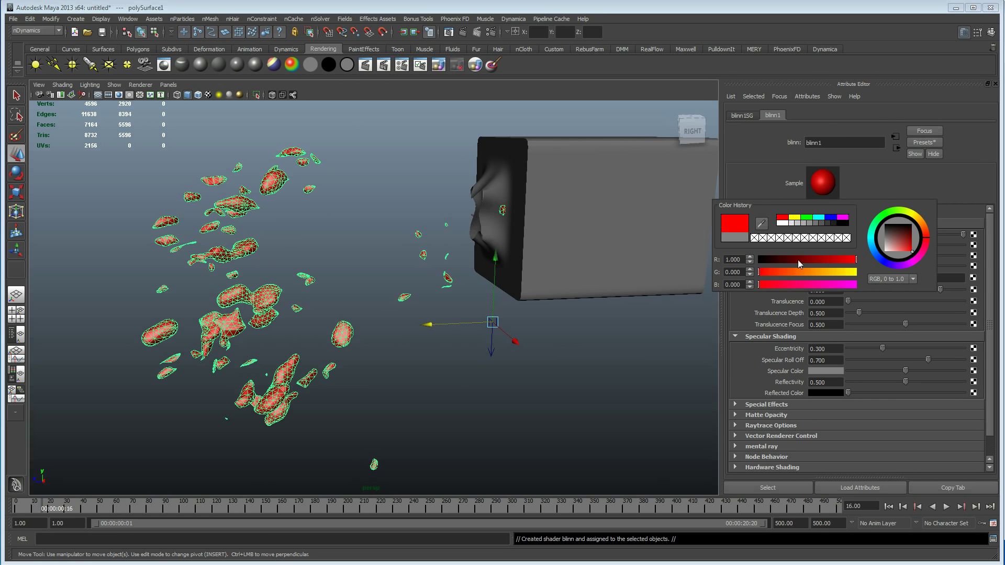
pyautogui.moveTo(823, 260)
pyautogui.mouseDown()
pyautogui.moveTo(811, 267)
pyautogui.moveTo(857, 262)
pyautogui.mouseUp()
pyautogui.moveTo(853, 263); pyautogui.dragTo(843, 268)
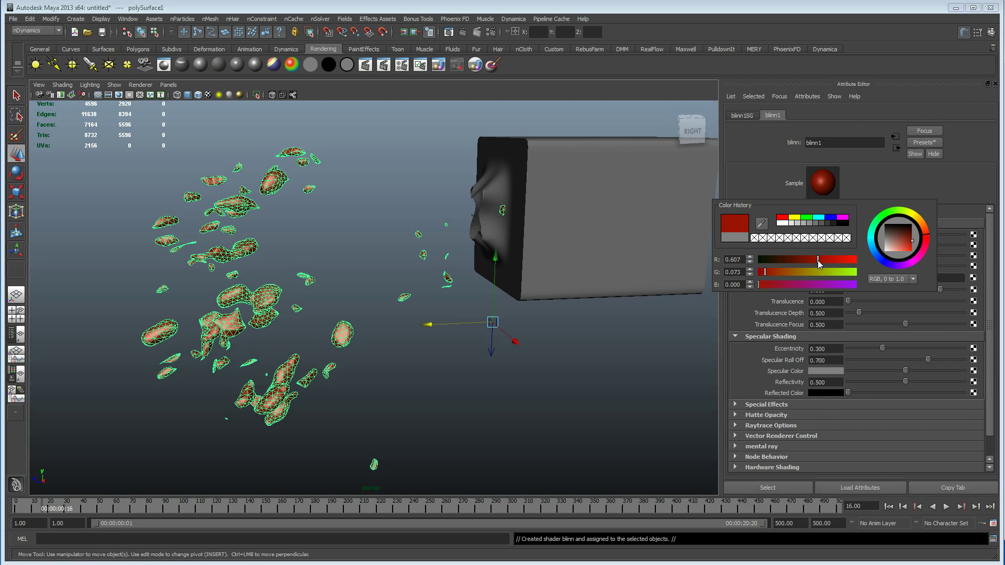
# Step: Darken the Blinn's specular color, set Reflectivity to 0 and Eccentricity to 0.082, and deselect the mesh
pyautogui.click(878, 371)
pyautogui.click(859, 349)
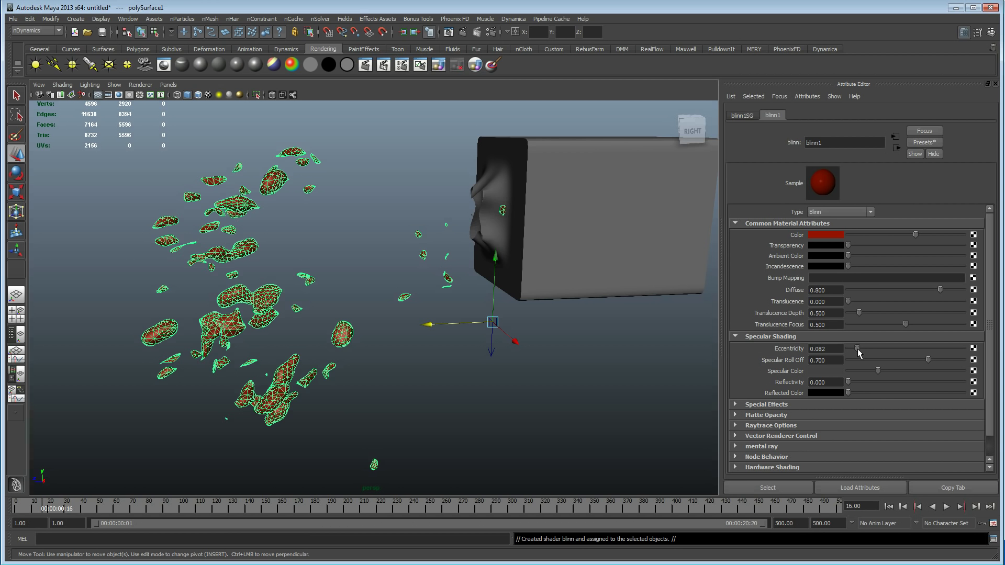
pyautogui.click(401, 380)
pyautogui.keyDown('alt'); pyautogui.moveTo(455, 375); pyautogui.dragTo(415, 309, button='right'); pyautogui.keyUp('alt')
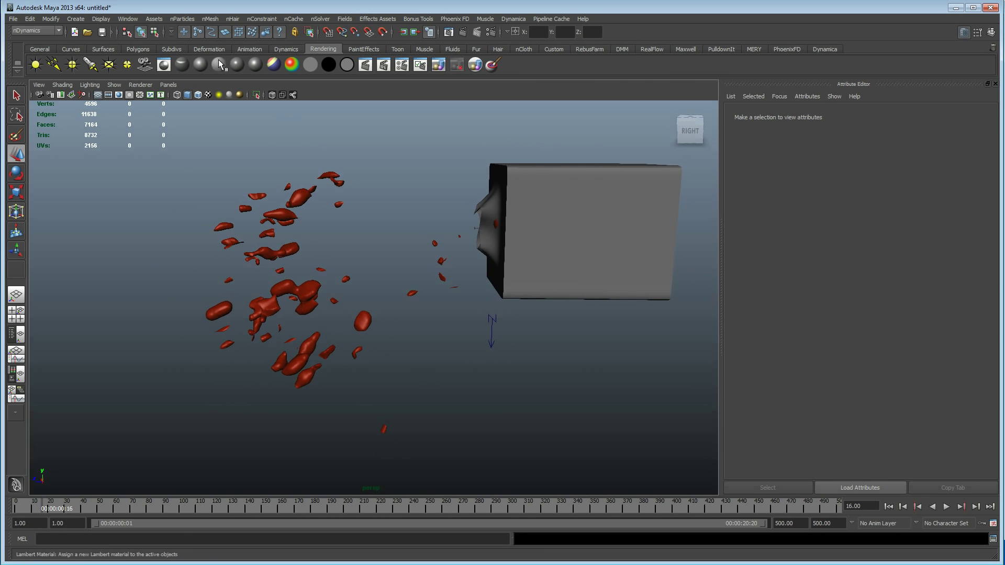
# Step: Create a 3D fluid container and move it to about 1.514 in Y and 4.259 in Z, around the fragments and box
pyautogui.click(39, 29)
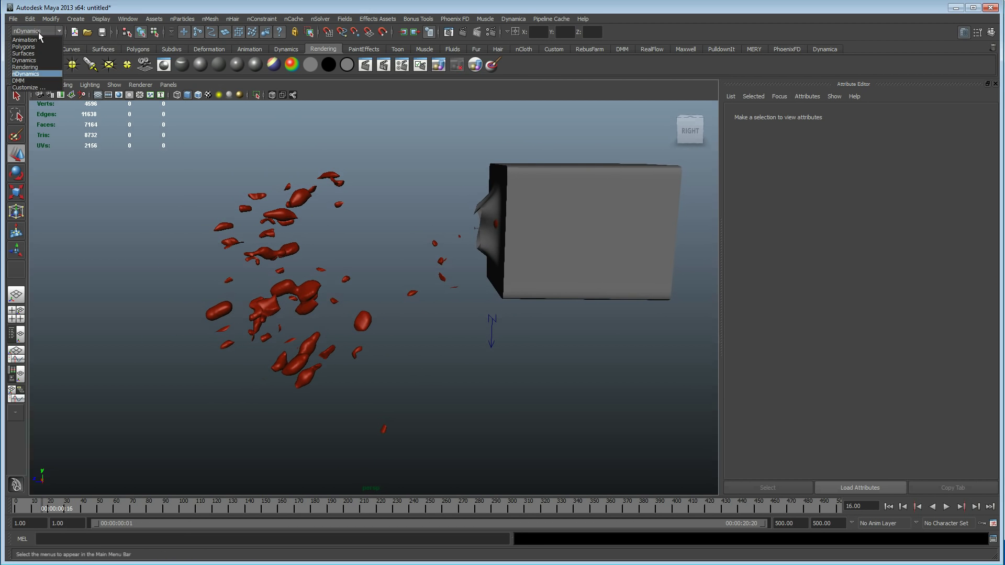
pyautogui.click(32, 64)
pyautogui.click(216, 20)
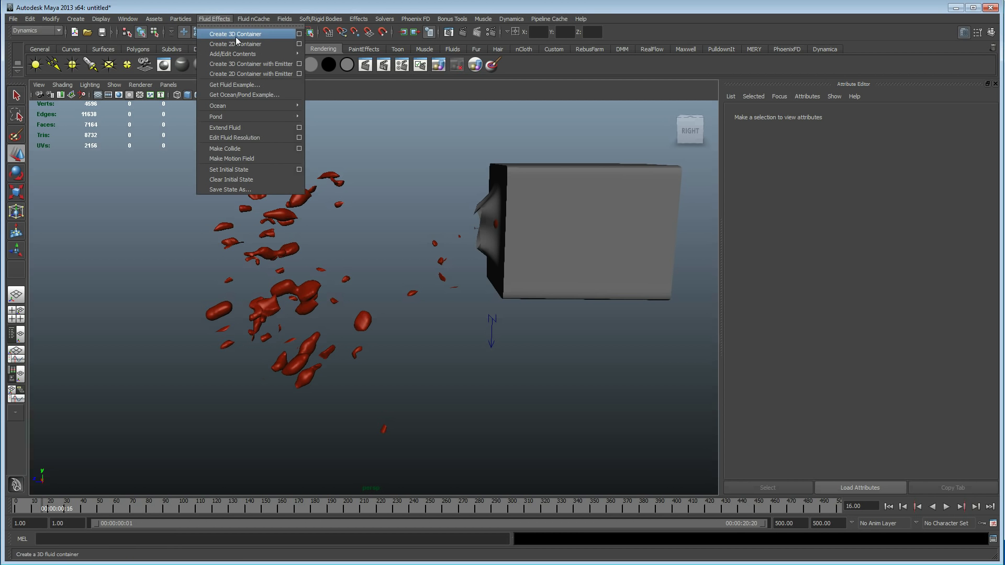
pyautogui.click(236, 36)
pyautogui.keyDown('alt'); pyautogui.moveTo(440, 244); pyautogui.dragTo(412, 228, button='middle'); pyautogui.keyUp('alt')
pyautogui.keyDown('alt'); pyautogui.moveTo(412, 228); pyautogui.dragTo(366, 223, button='right'); pyautogui.keyUp('alt')
pyautogui.moveTo(412, 227)
pyautogui.mouseDown()
pyautogui.moveTo(419, 164)
pyautogui.moveTo(432, 222)
pyautogui.moveTo(411, 212)
pyautogui.mouseUp()
pyautogui.moveTo(352, 251); pyautogui.dragTo(241, 263)
pyautogui.keyDown('alt'); pyautogui.moveTo(383, 255); pyautogui.dragTo(439, 255, button='middle'); pyautogui.keyUp('alt')
pyautogui.keyDown('alt'); pyautogui.moveTo(438, 254); pyautogui.dragTo(582, 257); pyautogui.keyUp('alt')
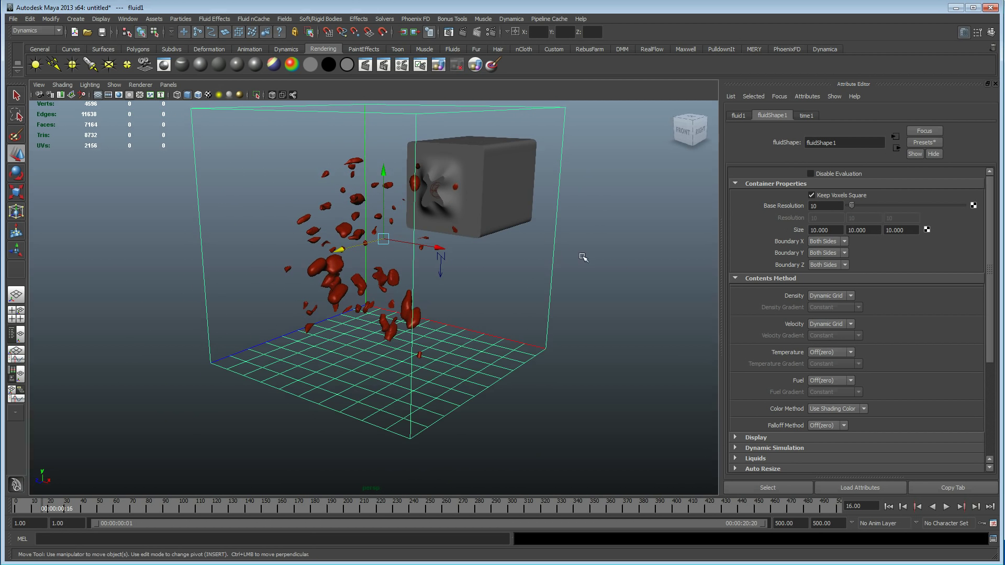
# Step: Enlarge the fluid container to a size of 16.360 in X and 18.090 in Z
pyautogui.keyDown('ctrl'); pyautogui.moveTo(833, 230); pyautogui.dragTo(967, 286); pyautogui.keyUp('ctrl')
pyautogui.keyDown('ctrl'); pyautogui.moveTo(912, 230); pyautogui.dragTo(978, 262); pyautogui.keyUp('ctrl')
pyautogui.keyDown('alt'); pyautogui.moveTo(468, 241); pyautogui.dragTo(365, 240); pyautogui.keyUp('alt')
pyautogui.keyDown('alt'); pyautogui.moveTo(366, 241); pyautogui.dragTo(283, 226, button='right'); pyautogui.keyUp('alt')
# Step: Try a Base Resolution of 60 on the fluid container and raise it to 80
pyautogui.doubleClick(831, 209)
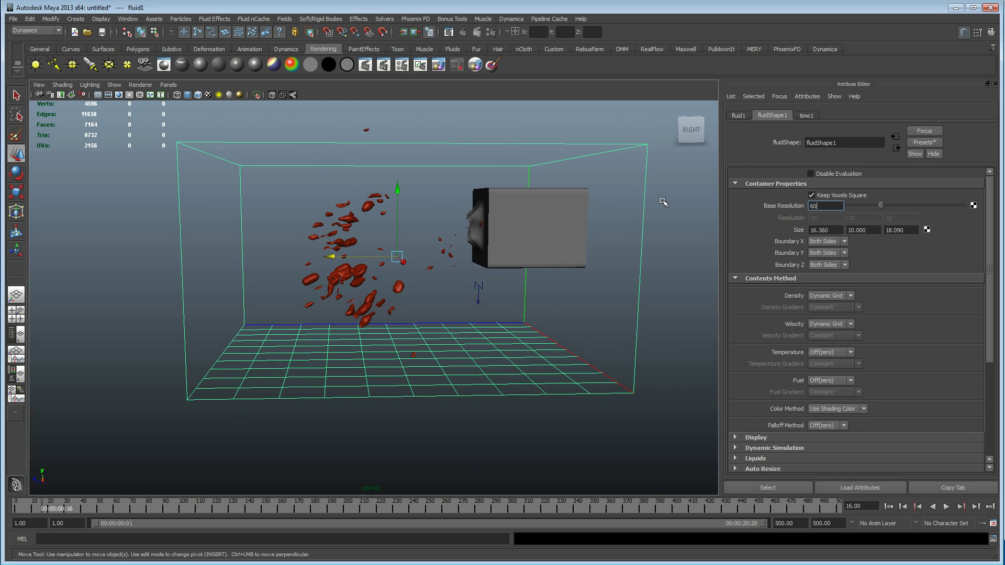
pyautogui.click(888, 508)
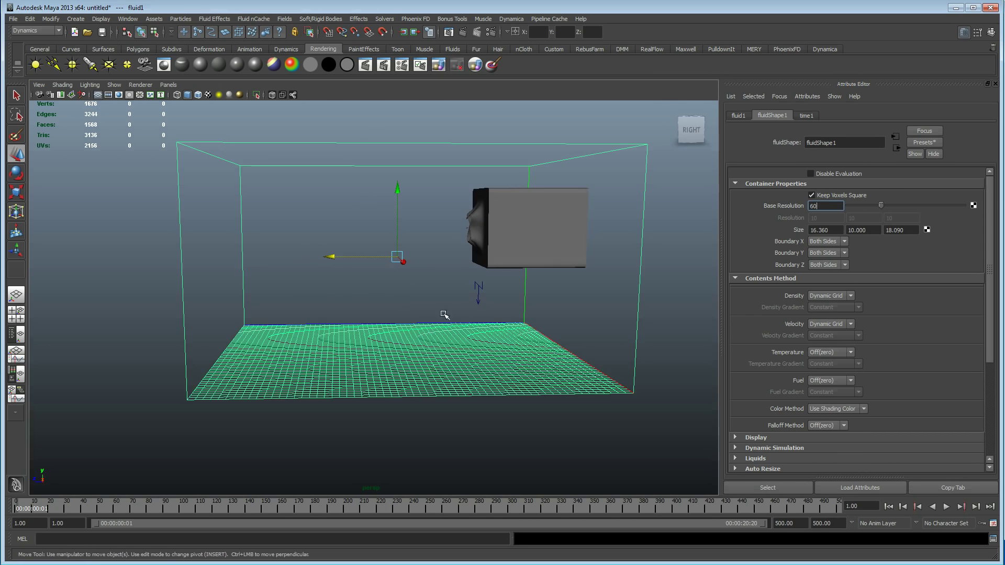
pyautogui.keyDown('alt'); pyautogui.moveTo(441, 313); pyautogui.dragTo(368, 355); pyautogui.keyUp('alt')
pyautogui.keyDown('alt'); pyautogui.moveTo(368, 355); pyautogui.dragTo(503, 324, button='right'); pyautogui.keyUp('alt')
pyautogui.doubleClick(833, 208)
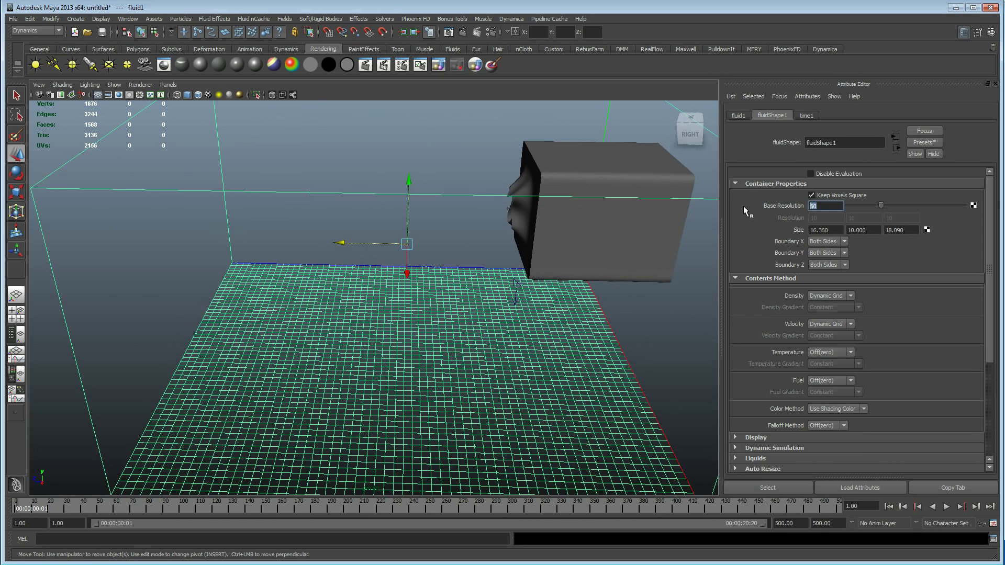
pyautogui.write('80')
pyautogui.press('Return')
pyautogui.keyDown('alt'); pyautogui.moveTo(422, 258); pyautogui.dragTo(430, 253); pyautogui.keyUp('alt')
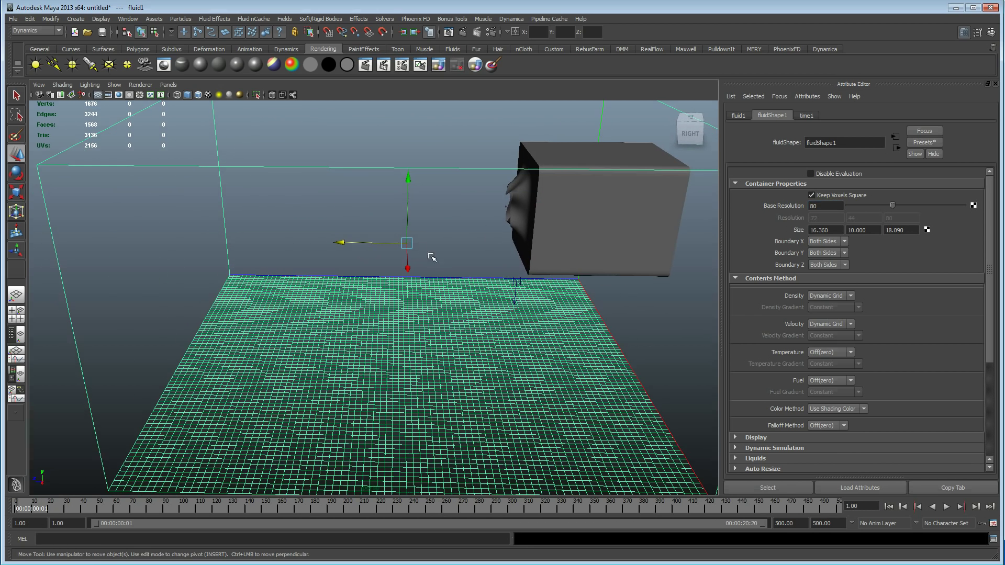
# Step: Play the simulation from frame 1 to frame 7, where the fragments are leaving the hole
pyautogui.click(889, 508)
pyautogui.click(946, 508)
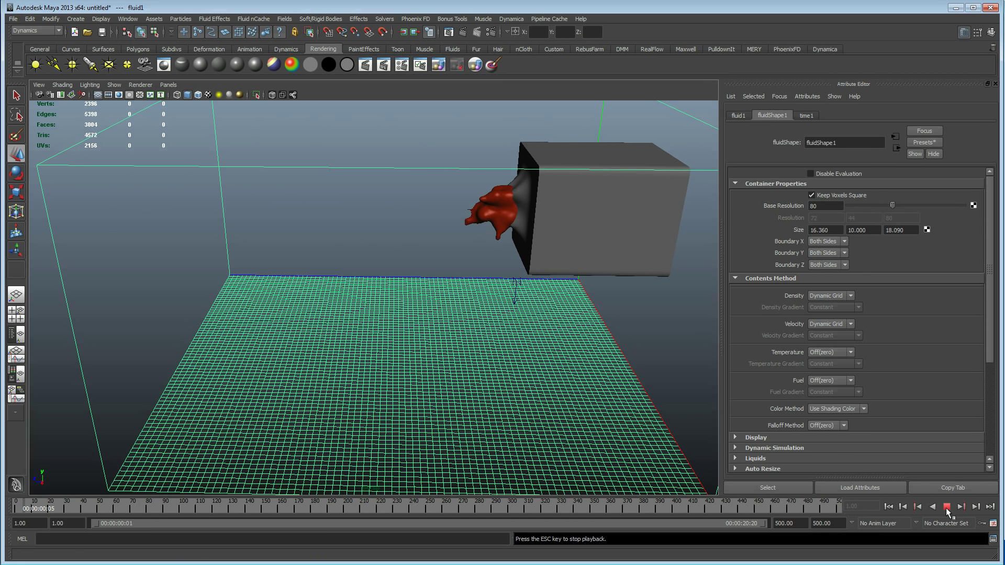
pyautogui.click(946, 507)
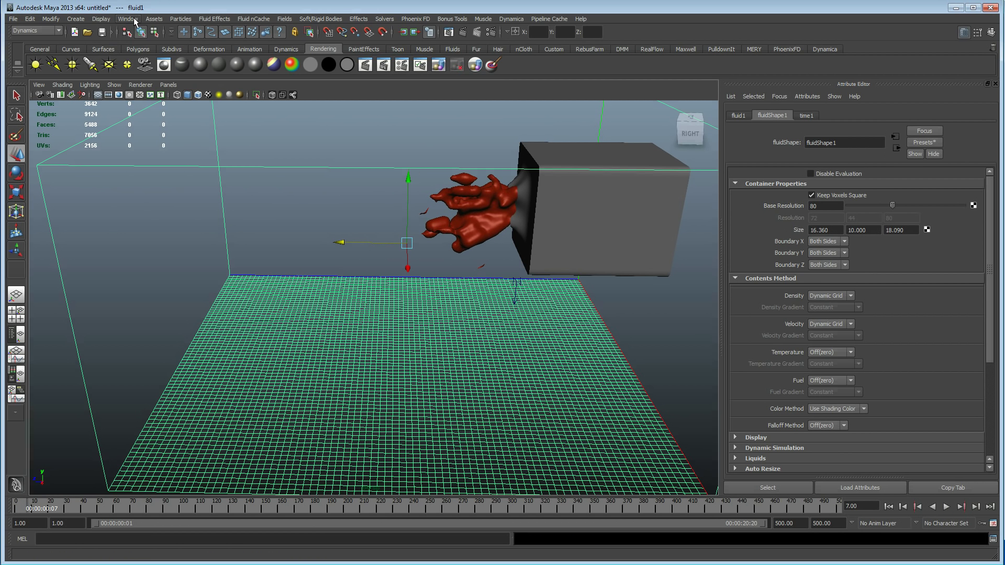
# Step: Select polySurface1 together with fluid1 in the Outliner and make the fragment mesh emit fluid with Emit from Object
pyautogui.click(482, 190)
pyautogui.keyDown('alt'); pyautogui.moveTo(431, 246); pyautogui.dragTo(435, 215); pyautogui.keyUp('alt')
pyautogui.click(127, 19)
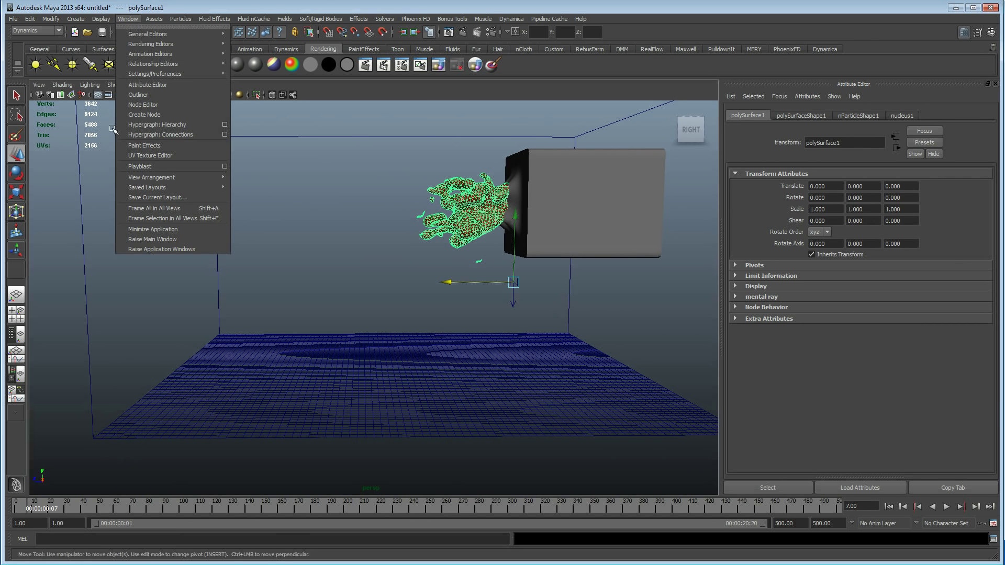
pyautogui.click(146, 94)
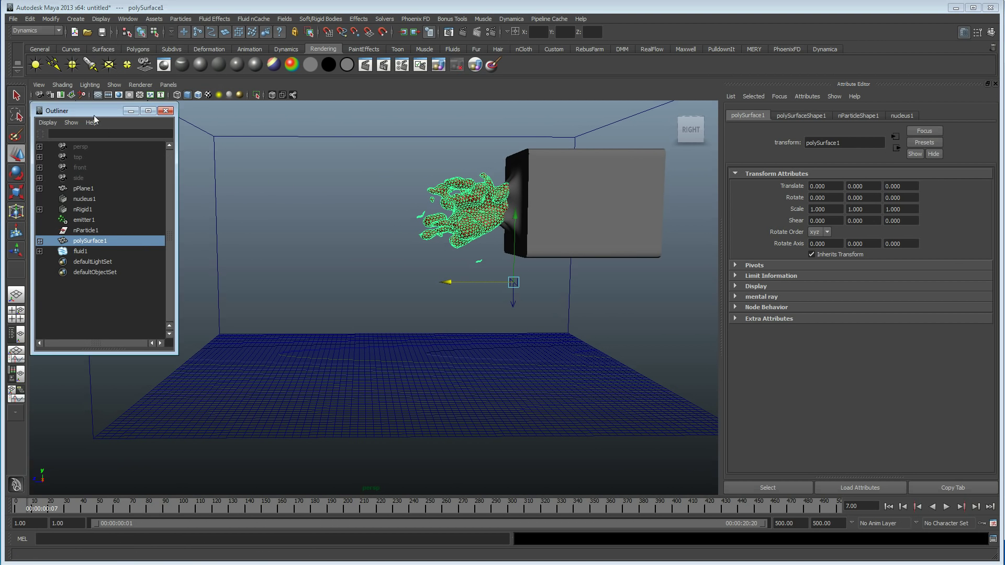
pyautogui.moveTo(87, 110); pyautogui.dragTo(240, 114)
pyautogui.keyDown('ctrl'); pyautogui.click(235, 255); pyautogui.keyUp('ctrl')
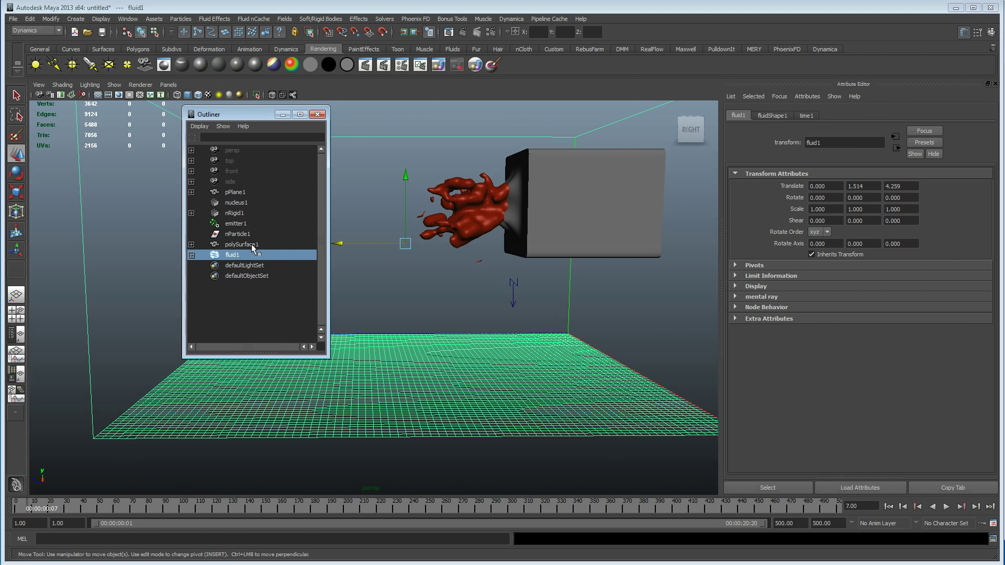
pyautogui.click(215, 19)
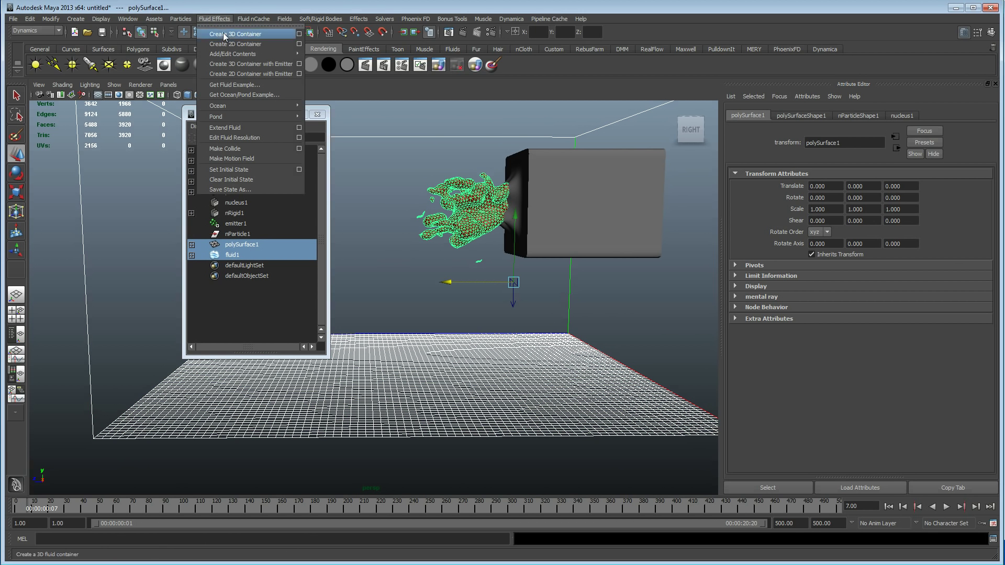
pyautogui.moveTo(234, 54)
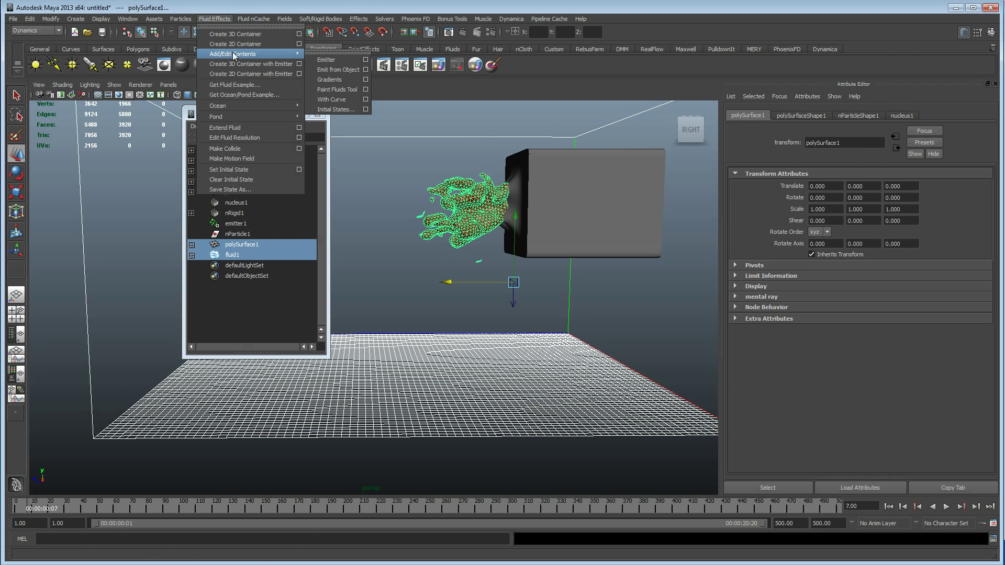
pyautogui.click(340, 69)
pyautogui.click(281, 115)
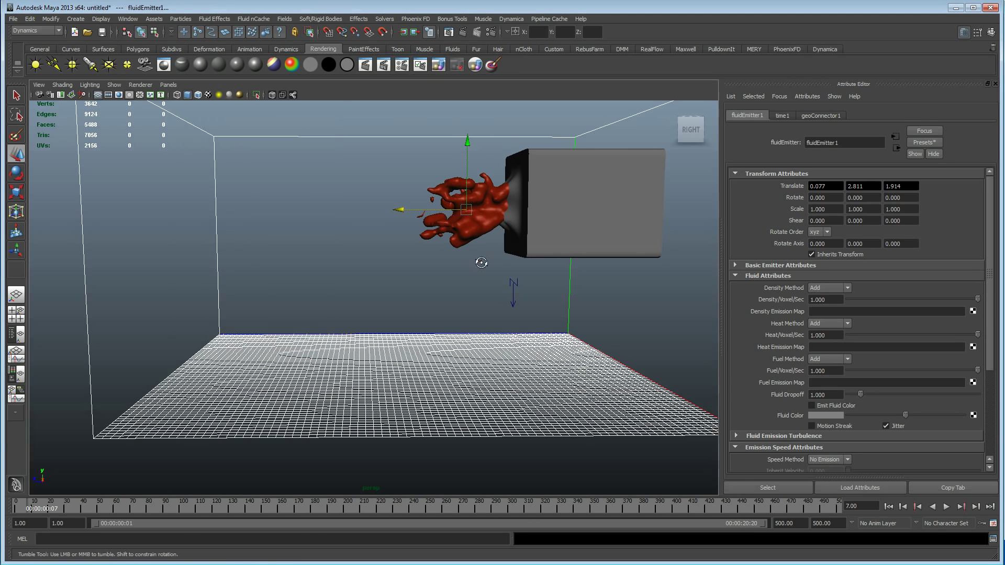
# Step: Replay the simulation from frame 1 to frame 15 and examine the fluid trailing behind the fragments
pyautogui.keyDown('alt'); pyautogui.moveTo(480, 263); pyautogui.dragTo(487, 263); pyautogui.keyUp('alt')
pyautogui.keyDown('alt'); pyautogui.moveTo(487, 263); pyautogui.dragTo(470, 263, button='right'); pyautogui.keyUp('alt')
pyautogui.keyDown('alt'); pyautogui.moveTo(469, 263); pyautogui.dragTo(450, 266); pyautogui.keyUp('alt')
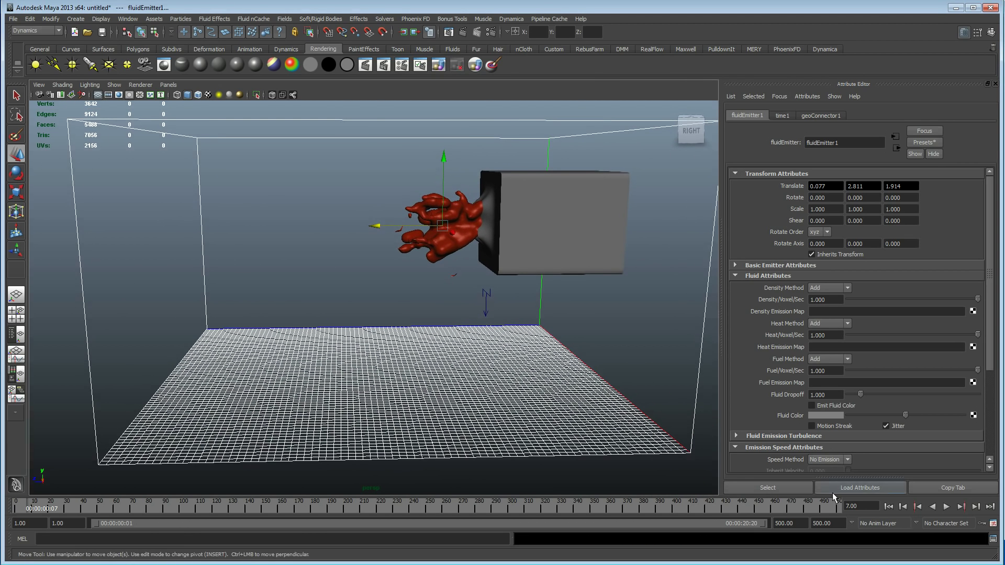
pyautogui.click(888, 506)
pyautogui.click(947, 506)
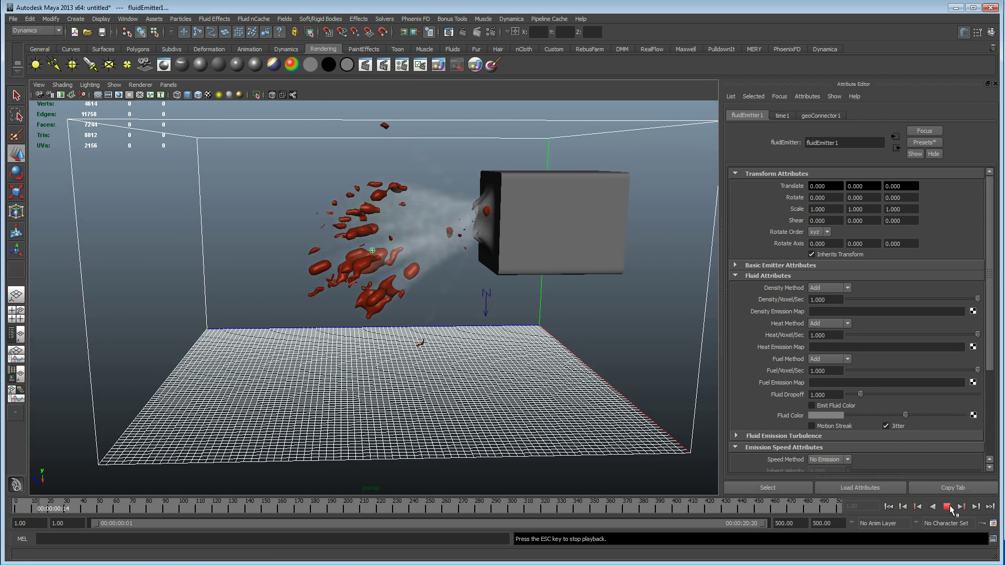
pyautogui.click(949, 506)
pyautogui.keyDown('alt'); pyautogui.moveTo(448, 267); pyautogui.dragTo(411, 302, button='middle'); pyautogui.keyUp('alt')
pyautogui.keyDown('alt'); pyautogui.moveTo(410, 302); pyautogui.dragTo(463, 308, button='right'); pyautogui.keyUp('alt')
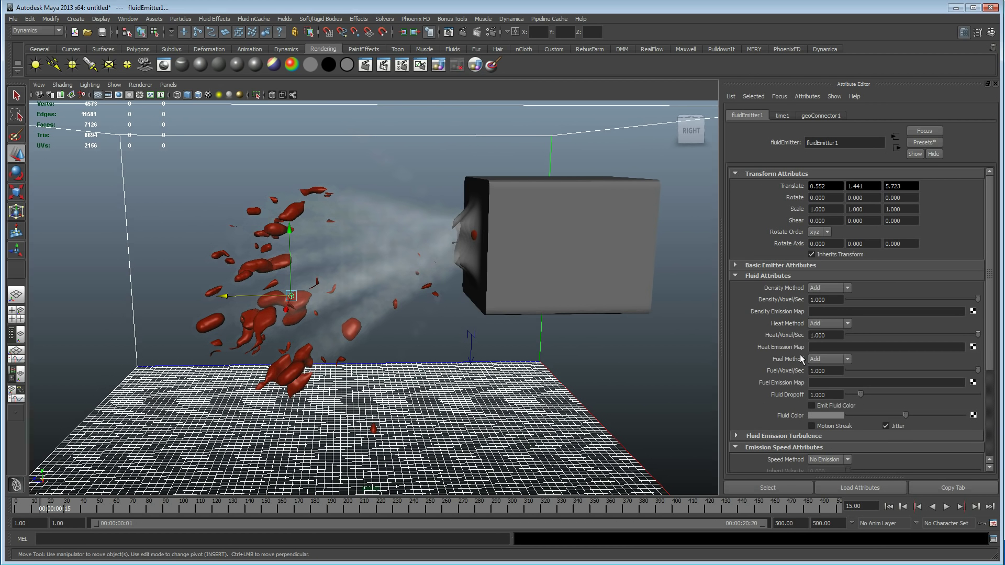
# Step: Select the fluid container and set its shading color to the dark red stored in the color history
pyautogui.click(457, 143)
pyautogui.click(768, 116)
pyautogui.scroll(-5, 771, 407)
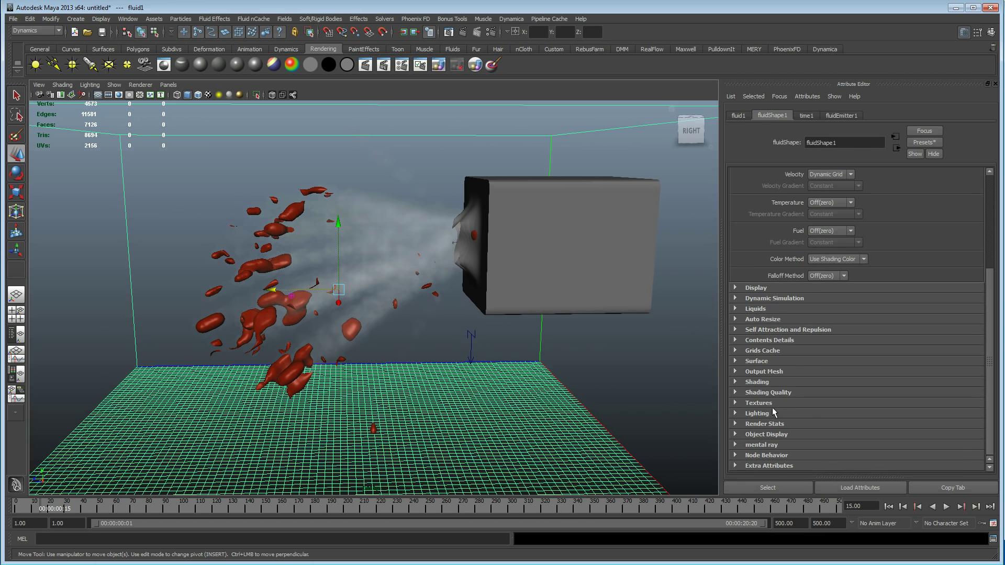
pyautogui.click(757, 382)
pyautogui.scroll(-7, 798, 387)
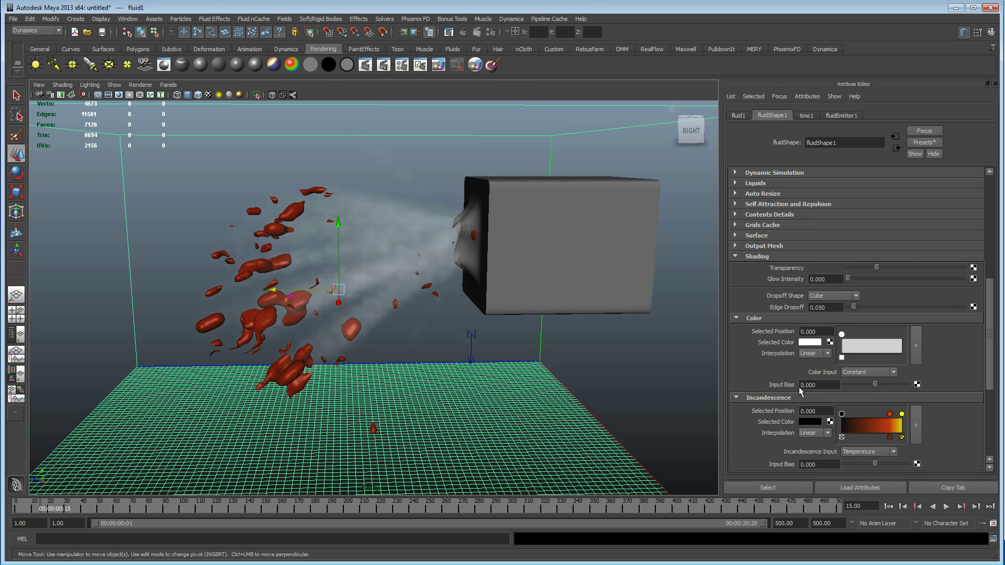
pyautogui.click(809, 248)
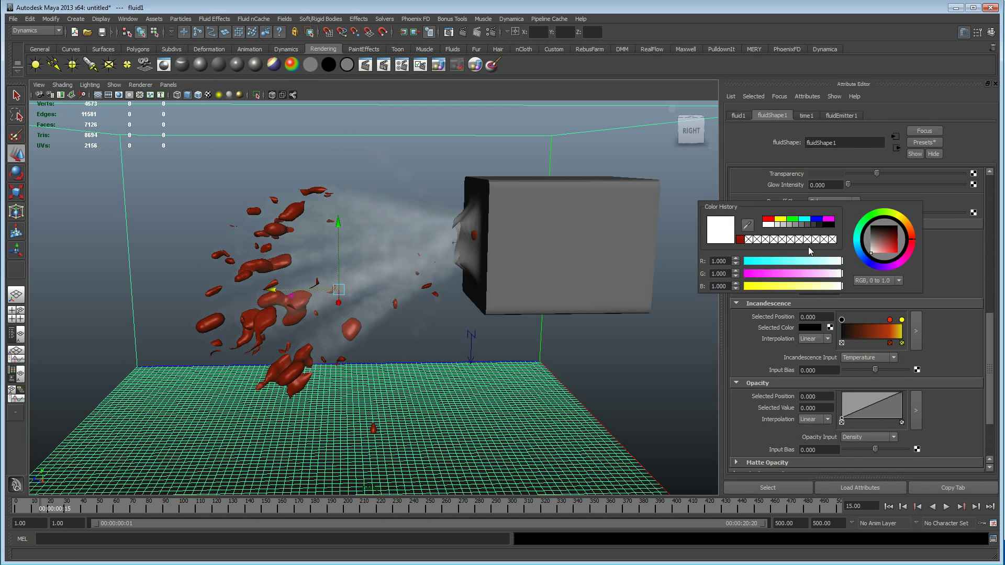
pyautogui.click(740, 240)
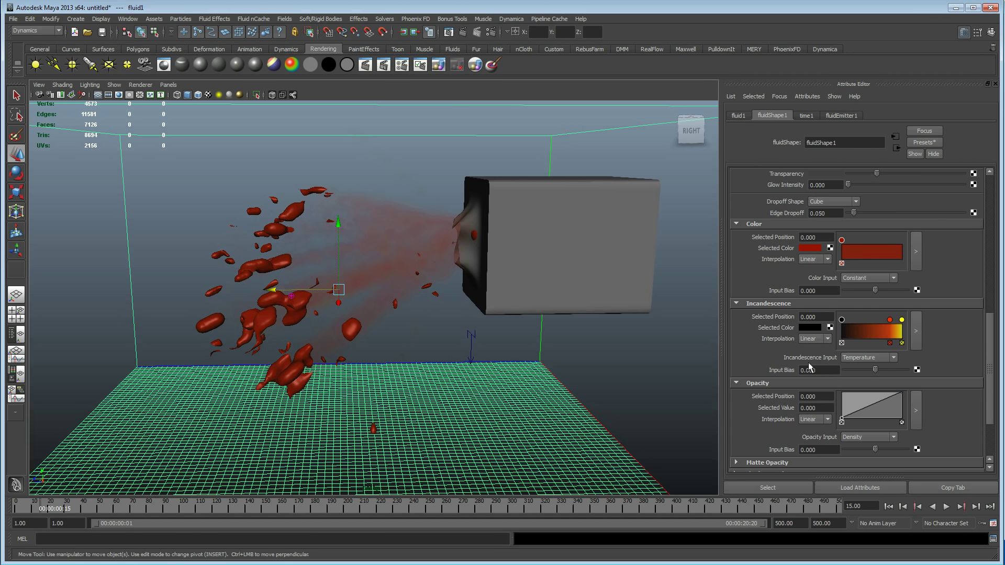
# Step: Enable Self Shadow in the fluid container's lighting attributes
pyautogui.scroll(-4, 787, 387)
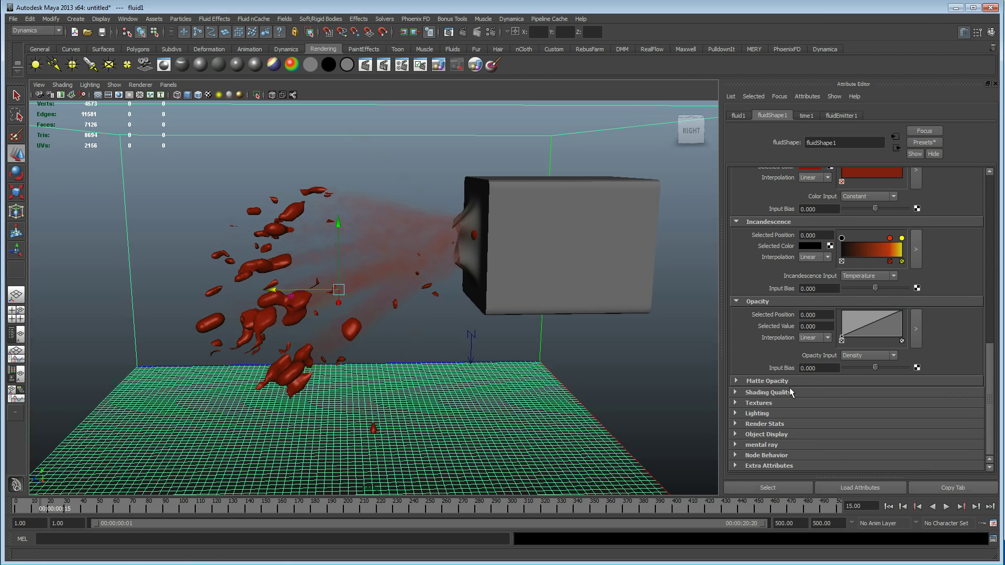
pyautogui.click(761, 414)
pyautogui.click(811, 425)
pyautogui.keyDown('alt'); pyautogui.moveTo(583, 242); pyautogui.dragTo(575, 330); pyautogui.keyUp('alt')
# Step: Raise the fluid's Density Scale to 0.787 in its density contents details
pyautogui.scroll(15, 791, 325)
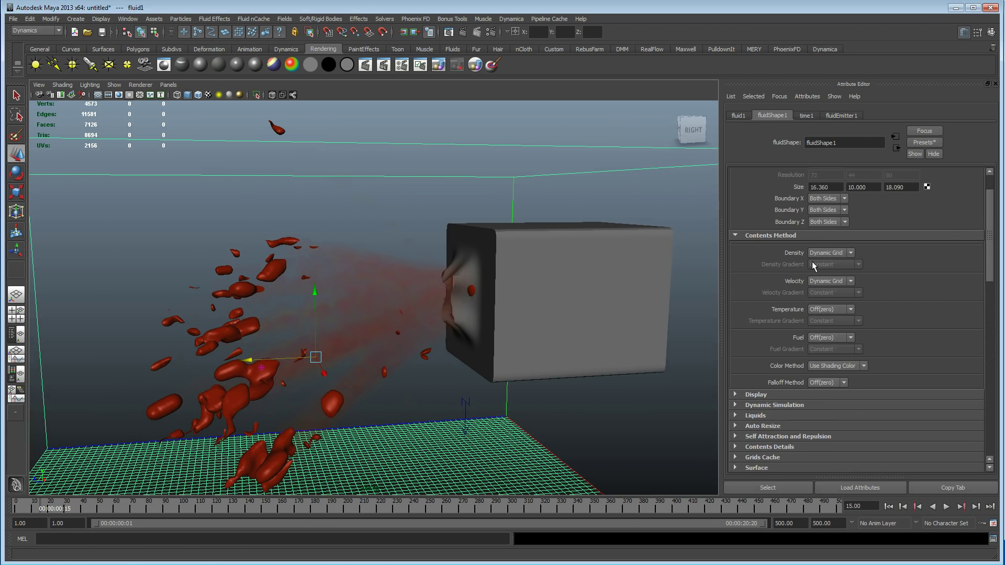
pyautogui.scroll(-5, 773, 324)
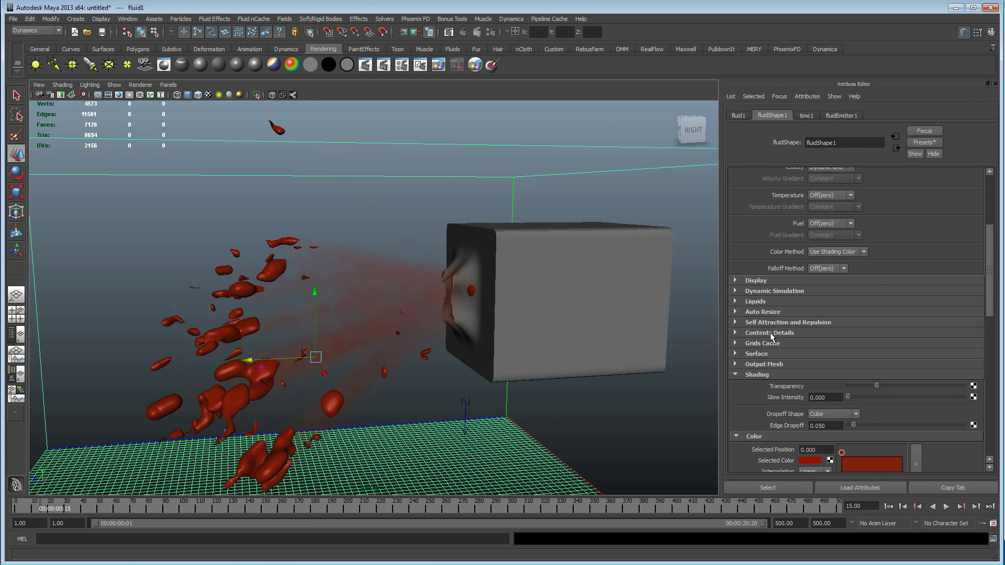
pyautogui.click(778, 333)
pyautogui.click(777, 344)
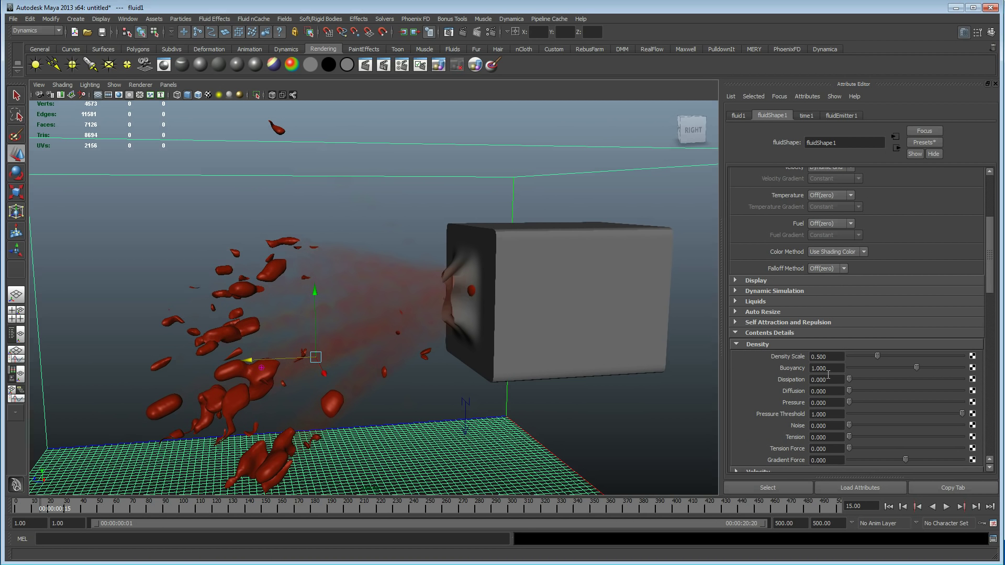
pyautogui.moveTo(876, 355); pyautogui.dragTo(901, 350)
pyautogui.keyDown('alt'); pyautogui.moveTo(398, 361); pyautogui.dragTo(394, 286); pyautogui.keyUp('alt')
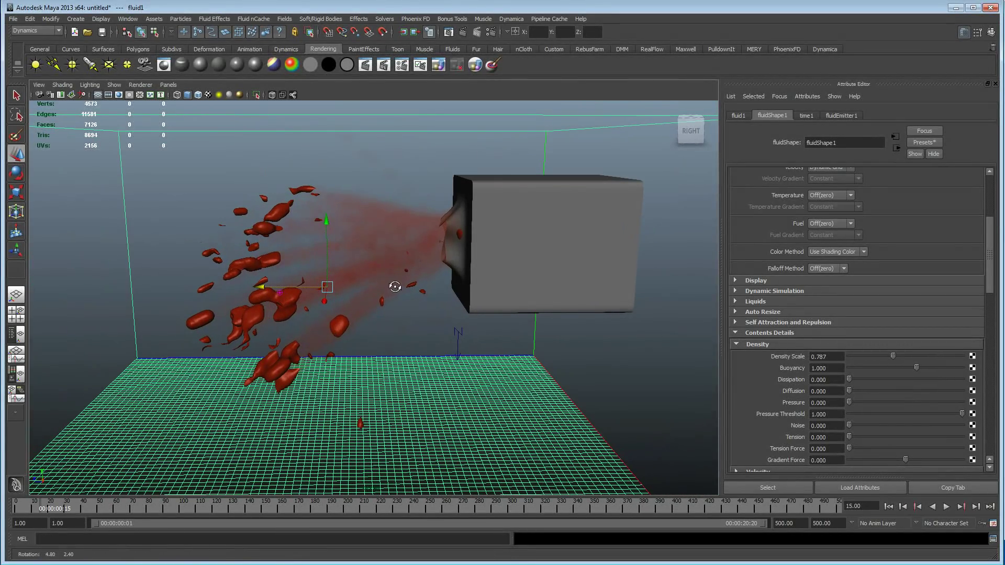
# Step: Create a polygon plane at the origin and scale it uniformly to about 37.2
pyautogui.click(138, 49)
pyautogui.click(107, 65)
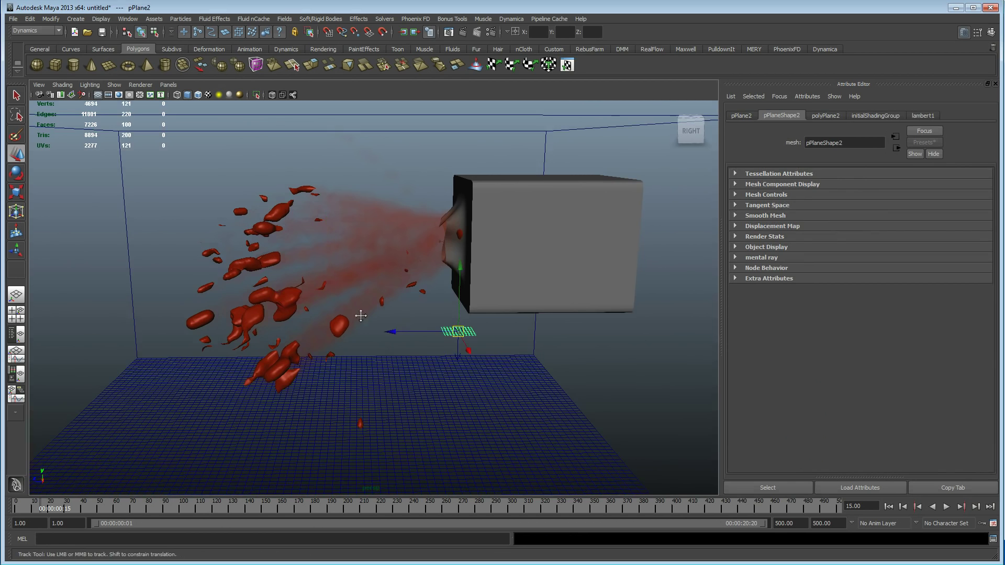
pyautogui.keyDown('alt'); pyautogui.moveTo(366, 309); pyautogui.dragTo(365, 280); pyautogui.keyUp('alt')
pyautogui.press('r')
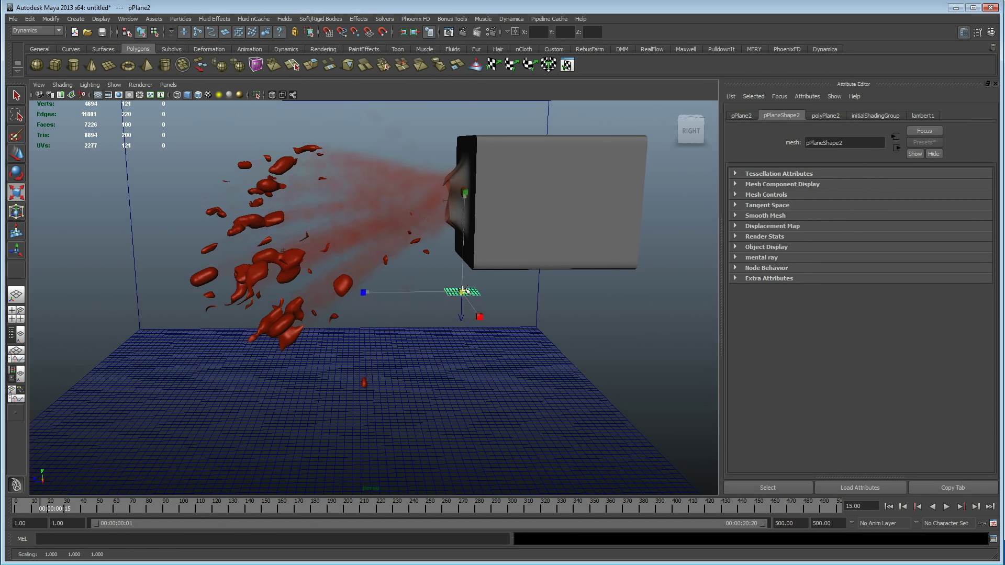
pyautogui.moveTo(463, 293); pyautogui.dragTo(473, 314)
# Step: Rotate the new plane upright by setting its Rotate X to 90
pyautogui.press('e')
pyautogui.moveTo(429, 211); pyautogui.dragTo(379, 324)
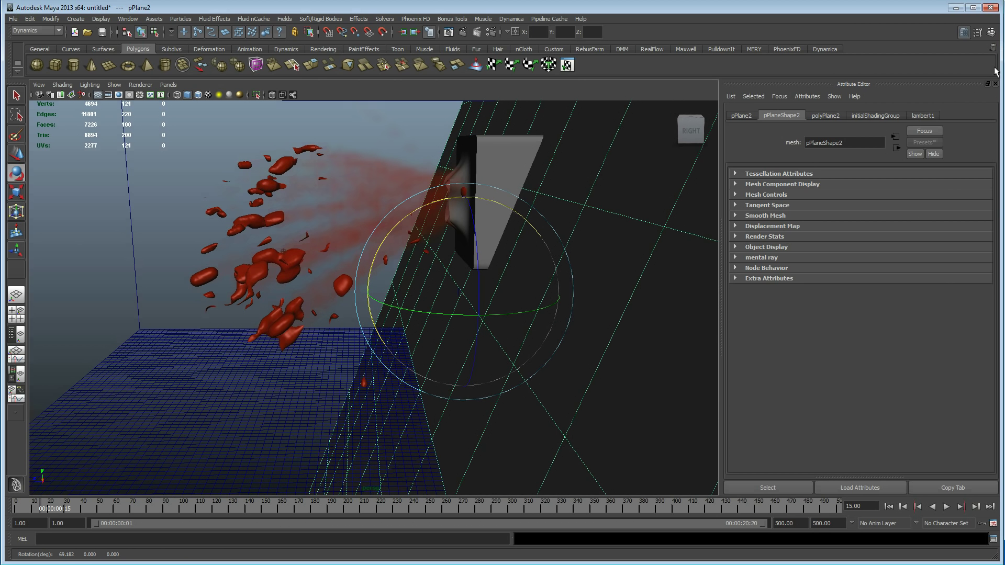
pyautogui.click(992, 33)
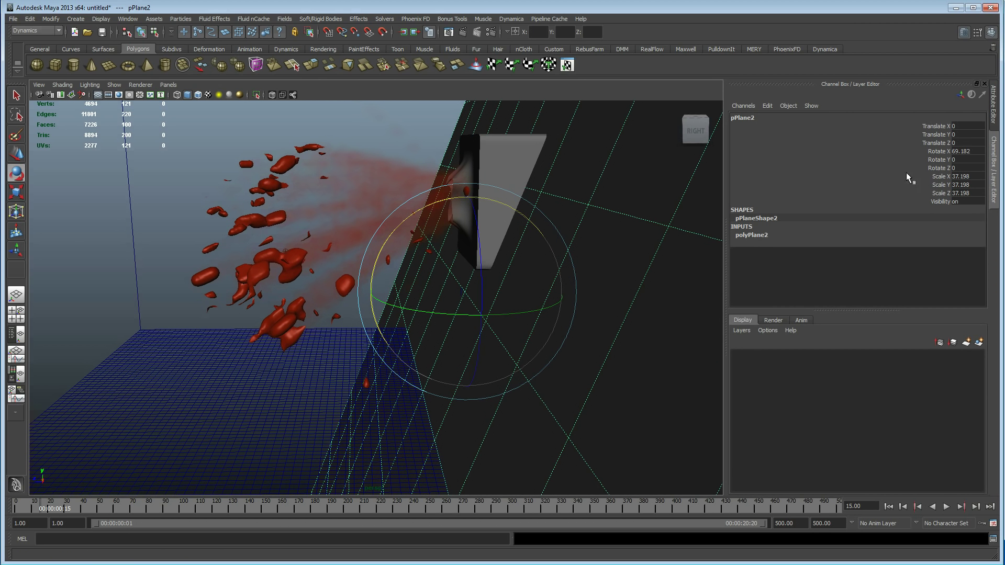
pyautogui.click(969, 150)
pyautogui.write('90')
pyautogui.press('Return')
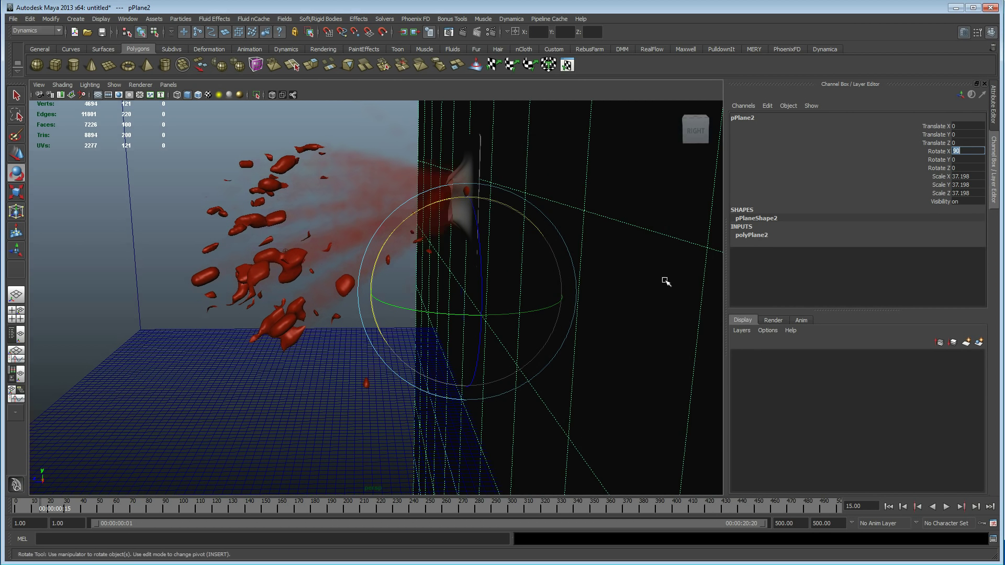
# Step: Move the upright plane to about 0.562 in Z so that it covers the front face of the box
pyautogui.press('w')
pyautogui.moveTo(401, 292); pyautogui.dragTo(382, 296)
pyautogui.keyDown('alt'); pyautogui.moveTo(440, 307); pyautogui.dragTo(471, 316); pyautogui.keyUp('alt')
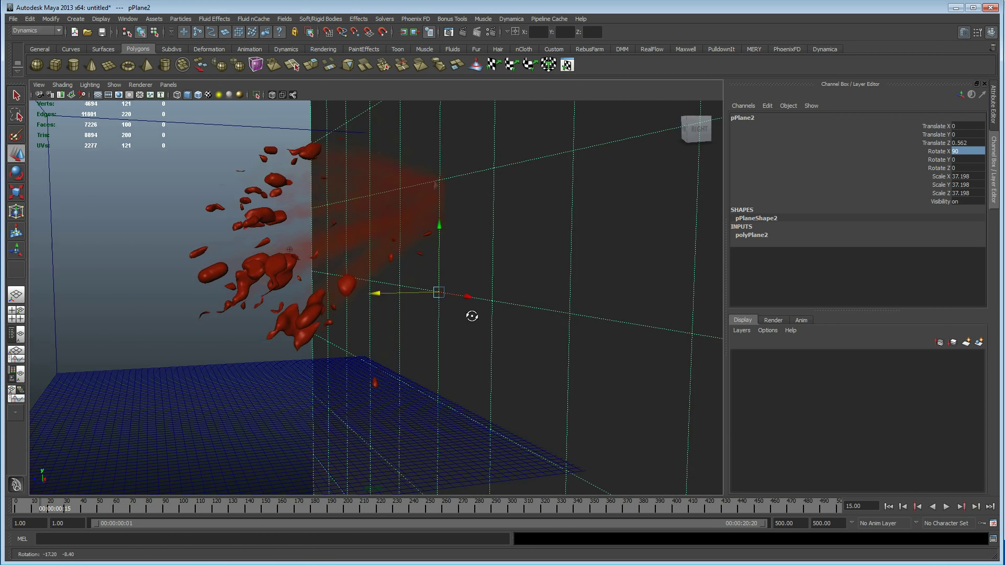
pyautogui.keyDown('alt'); pyautogui.moveTo(471, 316); pyautogui.dragTo(240, 269, button='right'); pyautogui.keyUp('alt')
pyautogui.keyDown('alt'); pyautogui.moveTo(240, 269); pyautogui.dragTo(335, 271); pyautogui.keyUp('alt')
pyautogui.keyDown('alt'); pyautogui.moveTo(334, 271); pyautogui.dragTo(406, 271, button='right'); pyautogui.keyUp('alt')
pyautogui.keyDown('alt'); pyautogui.moveTo(406, 271); pyautogui.dragTo(366, 293); pyautogui.keyUp('alt')
pyautogui.keyDown('alt'); pyautogui.moveTo(366, 293); pyautogui.dragTo(341, 299, button='right'); pyautogui.keyUp('alt')
pyautogui.keyDown('alt'); pyautogui.moveTo(341, 299); pyautogui.dragTo(346, 301); pyautogui.keyUp('alt')
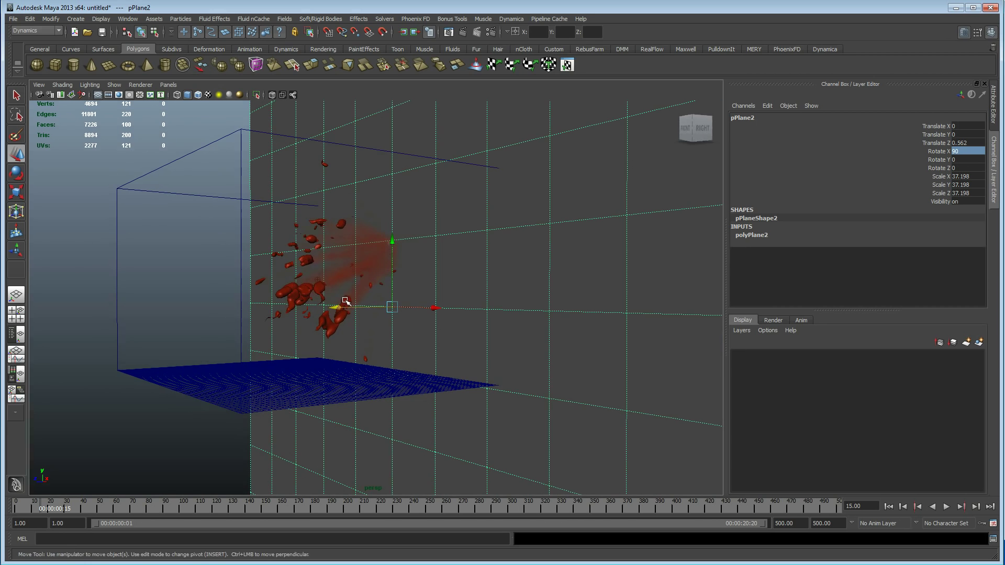
# Step: Assign a new black surface shader to the upright plane and deselect it
pyautogui.click(325, 49)
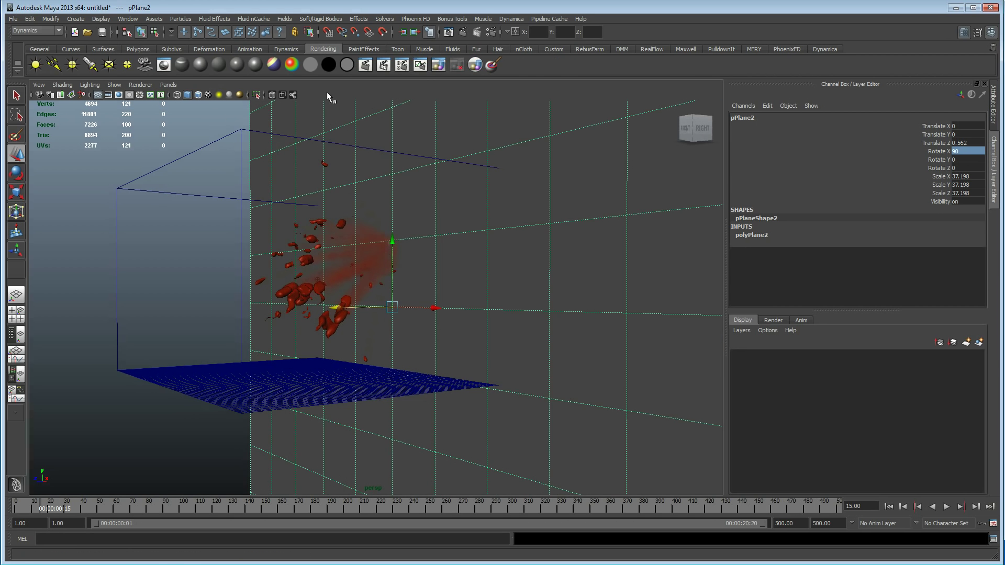
pyautogui.click(326, 65)
pyautogui.keyDown('alt'); pyautogui.moveTo(387, 284); pyautogui.dragTo(457, 285); pyautogui.keyUp('alt')
pyautogui.keyDown('alt'); pyautogui.moveTo(457, 284); pyautogui.dragTo(474, 333, button='right'); pyautogui.keyUp('alt')
pyautogui.keyDown('alt'); pyautogui.moveTo(474, 333); pyautogui.dragTo(436, 335); pyautogui.keyUp('alt')
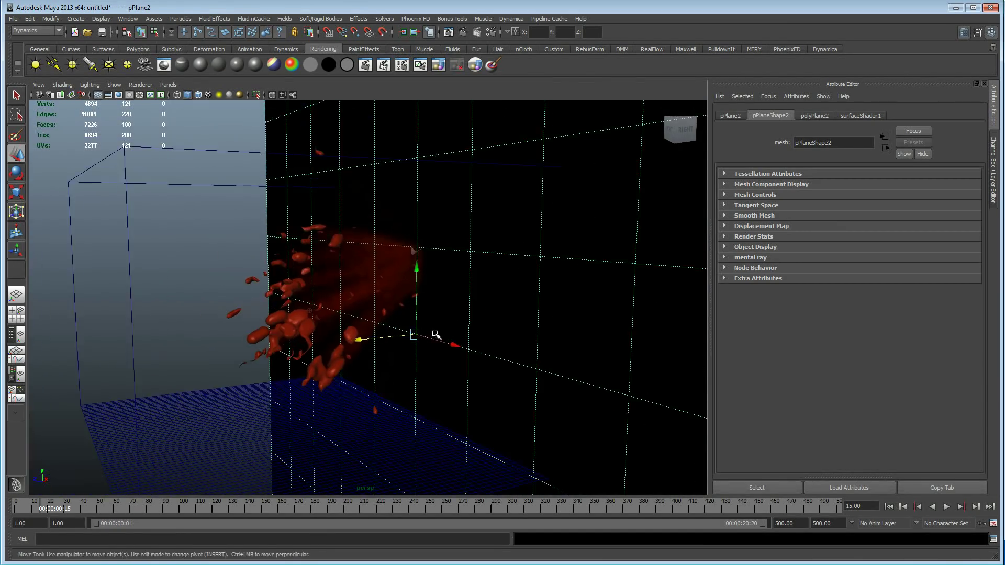
pyautogui.keyDown('alt'); pyautogui.moveTo(492, 285); pyautogui.dragTo(300, 254); pyautogui.keyUp('alt')
pyautogui.click(306, 257)
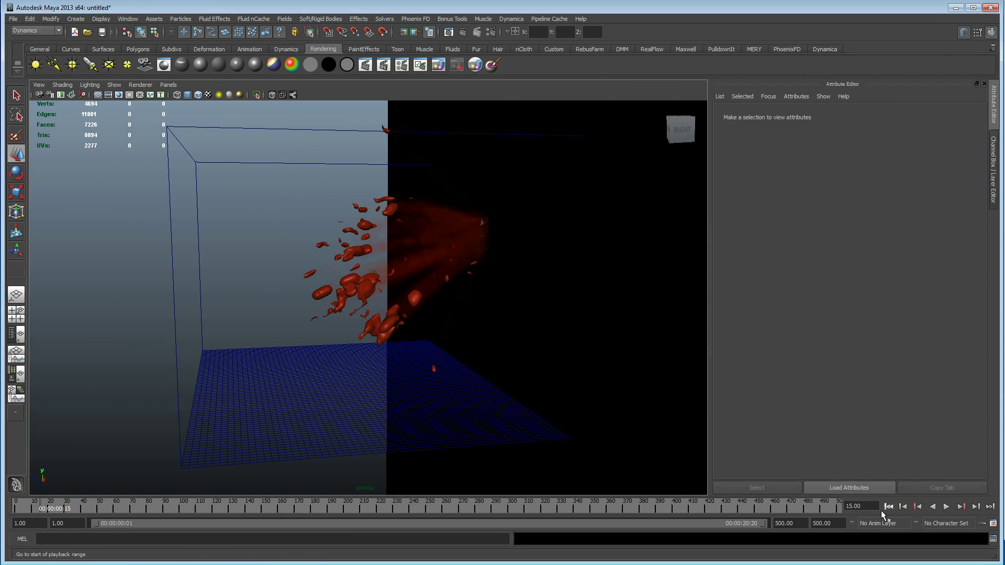
# Step: Replay the simulation from the start to frame 21 and examine the fragments against the black plane
pyautogui.click(888, 506)
pyautogui.click(946, 506)
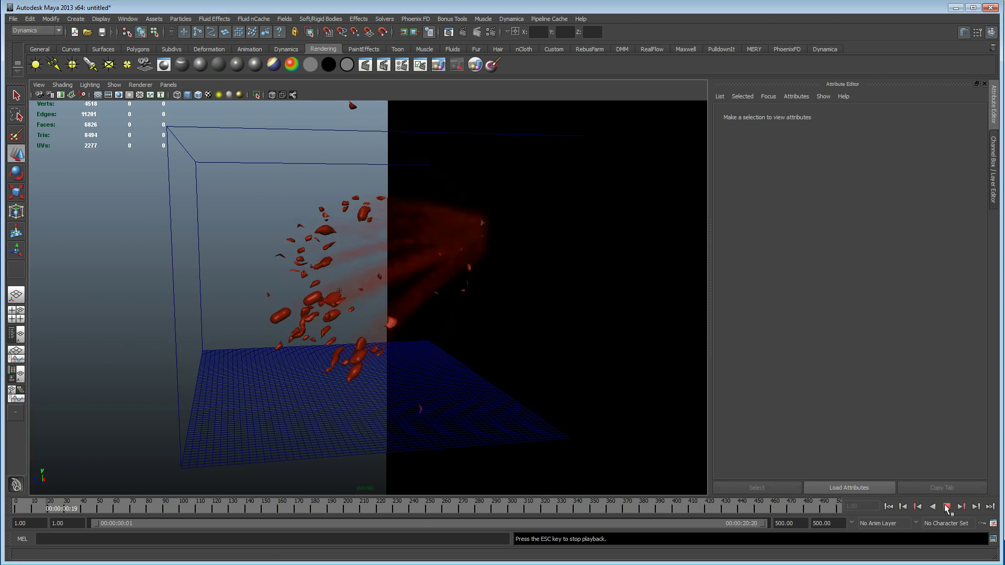
pyautogui.click(946, 506)
pyautogui.keyDown('alt'); pyautogui.moveTo(418, 291); pyautogui.dragTo(406, 291); pyautogui.keyUp('alt')
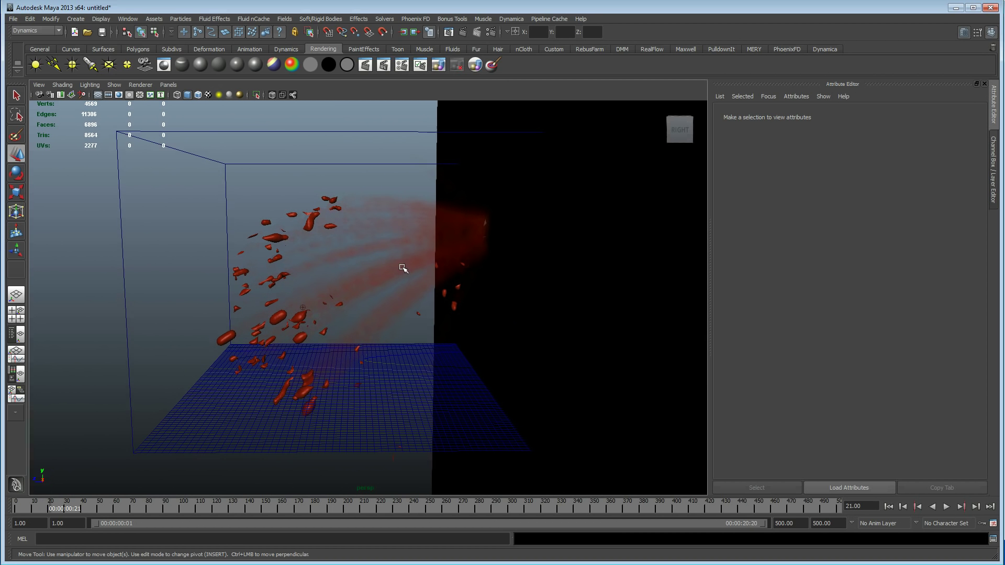
# Step: Select the fluid container and set its density Dissipation to 0.472 and Noise to 0.273
pyautogui.click(403, 268)
pyautogui.scroll(-1, 849, 374)
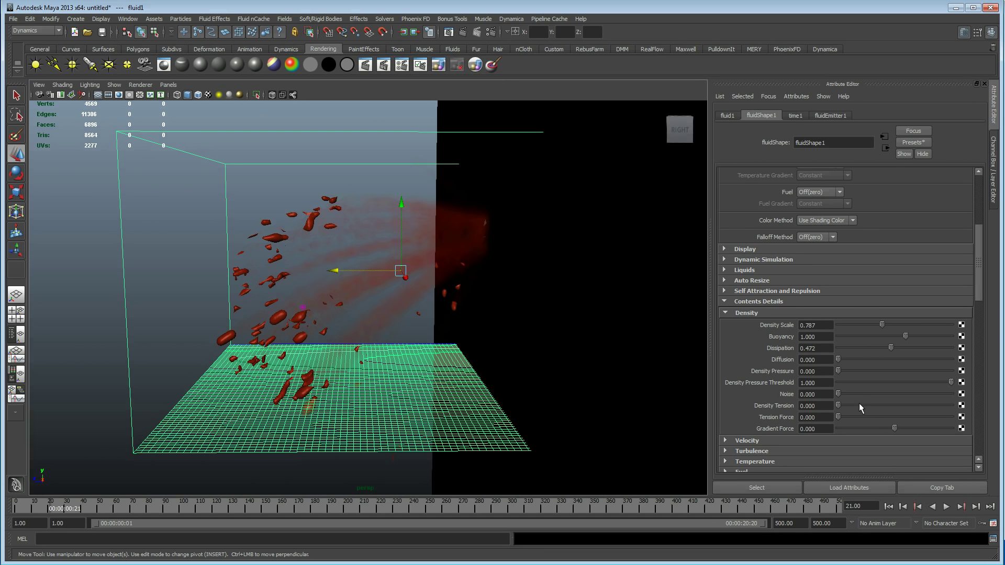
pyautogui.moveTo(847, 395); pyautogui.dragTo(868, 394)
pyautogui.scroll(-2, 740, 413)
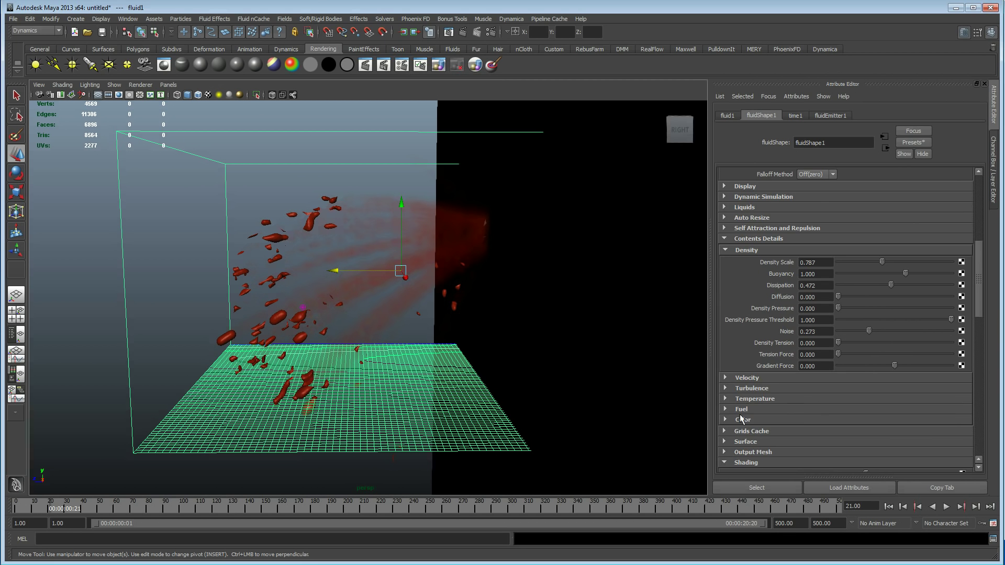
# Step: Set the fluid's turbulence Strength to 0.310 and its density Buoyancy to 0.556
pyautogui.click(745, 388)
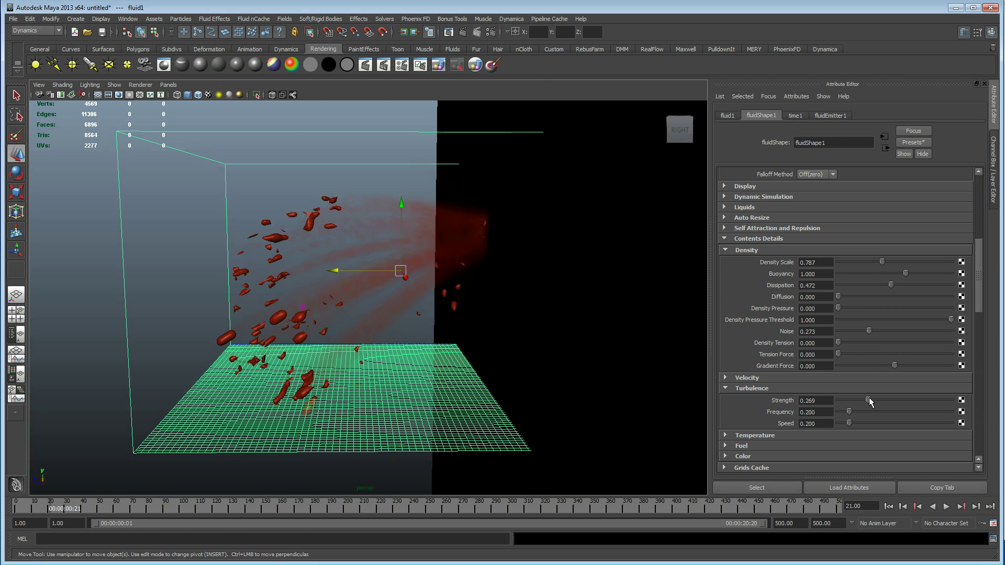
pyautogui.keyDown('alt'); pyautogui.moveTo(365, 314); pyautogui.dragTo(372, 338, button='middle'); pyautogui.keyUp('alt')
pyautogui.keyDown('alt'); pyautogui.moveTo(372, 338); pyautogui.dragTo(440, 343, button='right'); pyautogui.keyUp('alt')
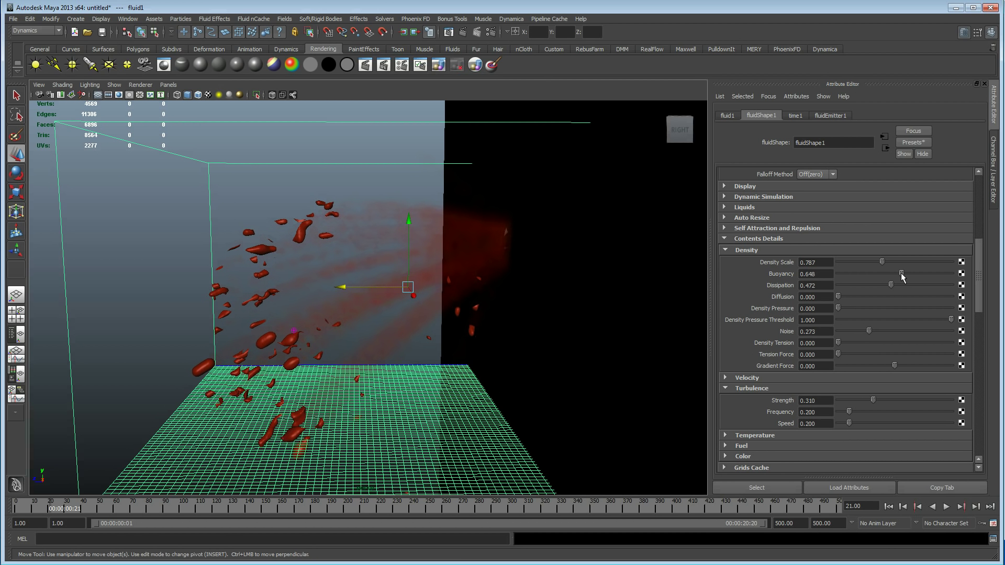
# Step: Replay the simulation from the start to frame 30 and examine the turbulent mist from several angles
pyautogui.click(888, 506)
pyautogui.click(946, 507)
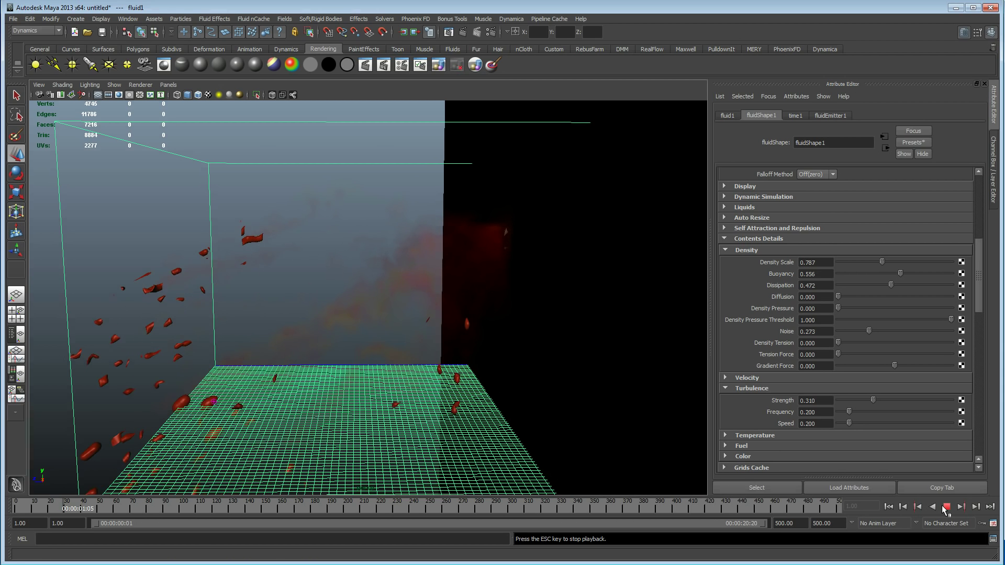
pyautogui.click(946, 507)
pyautogui.keyDown('alt'); pyautogui.moveTo(467, 287); pyautogui.dragTo(618, 294); pyautogui.keyUp('alt')
pyautogui.keyDown('alt'); pyautogui.moveTo(618, 294); pyautogui.dragTo(321, 284, button='right'); pyautogui.keyUp('alt')
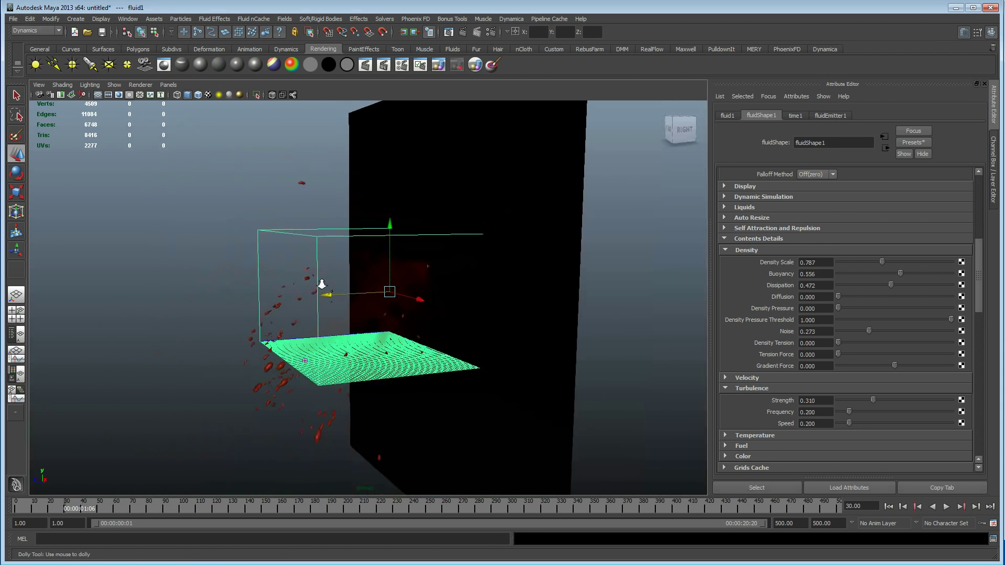
pyautogui.keyDown('alt'); pyautogui.moveTo(321, 285); pyautogui.dragTo(417, 280, button='middle'); pyautogui.keyUp('alt')
pyautogui.keyDown('alt'); pyautogui.moveTo(416, 280); pyautogui.dragTo(500, 287); pyautogui.keyUp('alt')
pyautogui.click(279, 238)
pyautogui.keyDown('alt'); pyautogui.moveTo(431, 291); pyautogui.dragTo(345, 332); pyautogui.keyUp('alt')
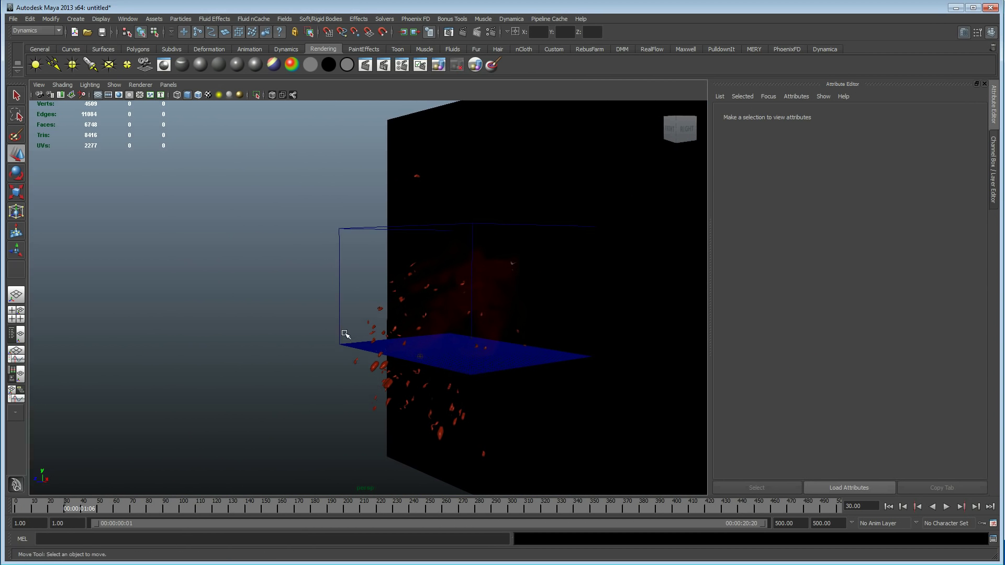
# Step: Set the fluid container's Boundary Draw display option to None and deselect the container
pyautogui.click(355, 311)
pyautogui.scroll(5, 741, 248)
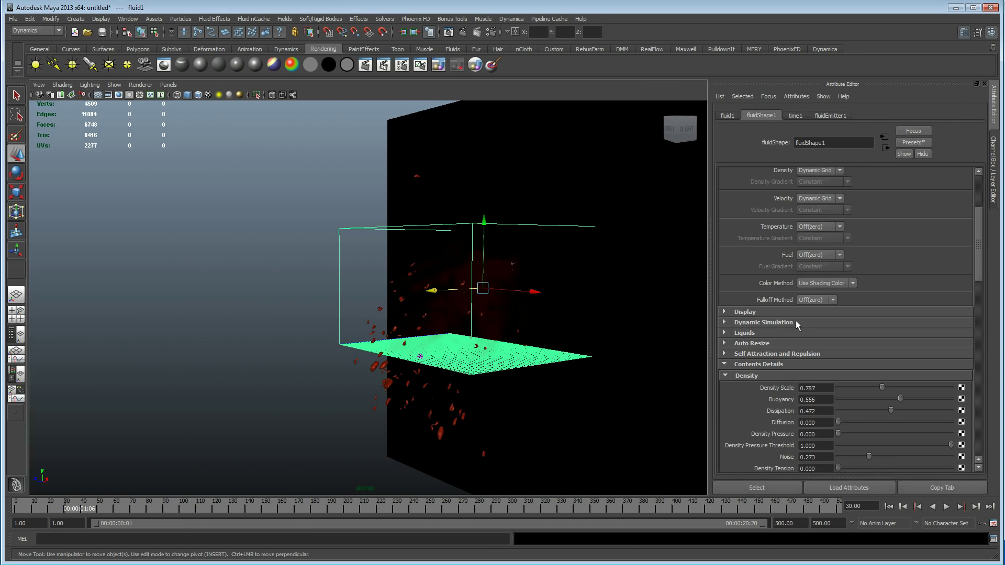
pyautogui.scroll(-3, 802, 327)
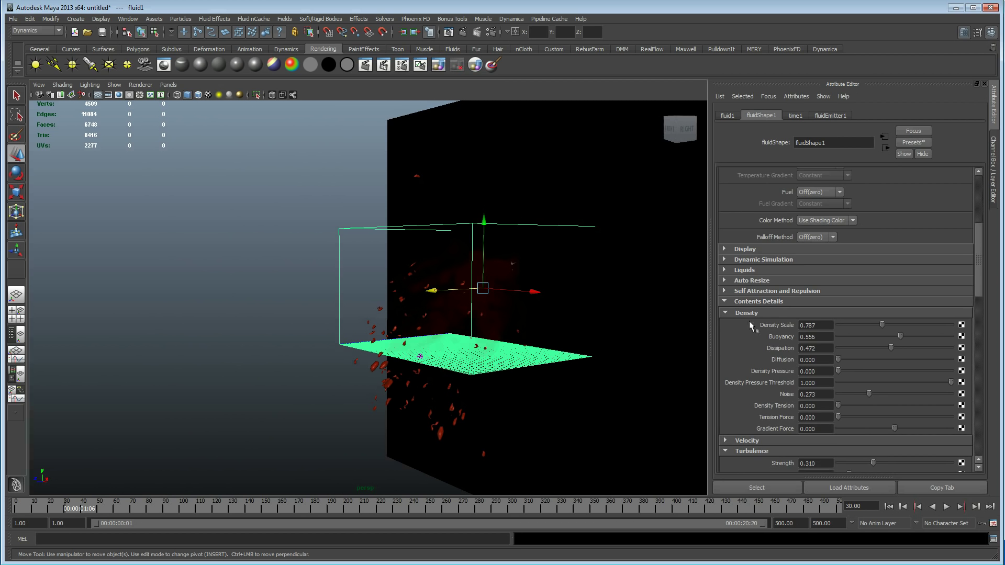
pyautogui.click(760, 250)
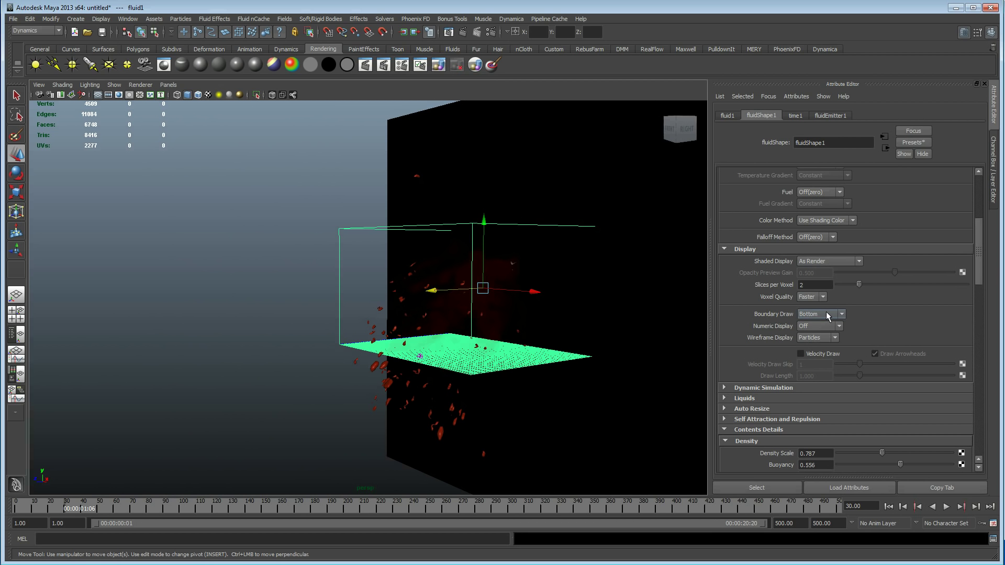
pyautogui.click(841, 314)
pyautogui.click(818, 356)
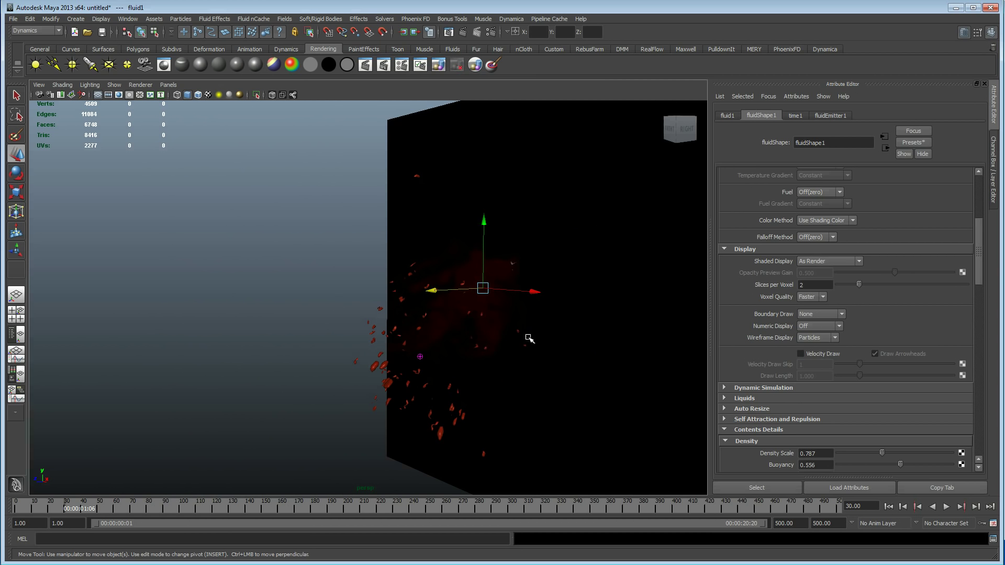
pyautogui.keyDown('alt'); pyautogui.moveTo(443, 343); pyautogui.dragTo(413, 344); pyautogui.keyUp('alt')
pyautogui.click(412, 308)
# Step: Frame the fragments in front of the black plane and playblast the simulation up to frame 61
pyautogui.keyDown('alt'); pyautogui.moveTo(411, 308); pyautogui.dragTo(395, 309); pyautogui.keyUp('alt')
pyautogui.keyDown('alt'); pyautogui.moveTo(410, 309); pyautogui.dragTo(423, 305, button='right'); pyautogui.keyUp('alt')
pyautogui.keyDown('alt'); pyautogui.moveTo(423, 306); pyautogui.dragTo(386, 289, button='middle'); pyautogui.keyUp('alt')
pyautogui.moveTo(386, 289)
pyautogui.keyDown('alt'); pyautogui.mouseDown()
pyautogui.moveTo(359, 287)
pyautogui.moveTo(366, 278)
pyautogui.moveTo(415, 287)
pyautogui.moveTo(403, 287)
pyautogui.mouseUp(); pyautogui.keyUp('alt')
pyautogui.click(125, 22)
pyautogui.click(156, 153)
pyautogui.click(127, 21)
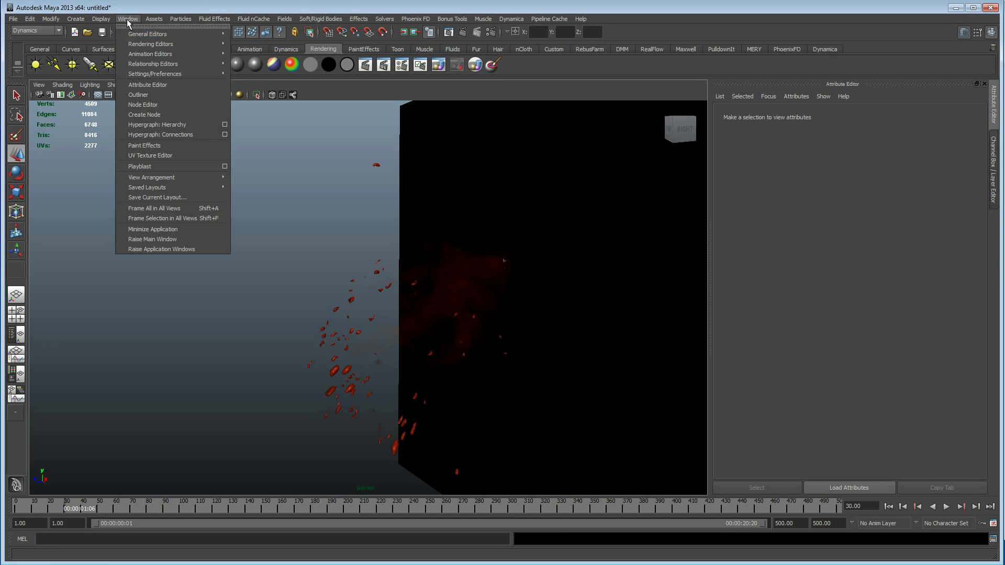
pyautogui.click(156, 166)
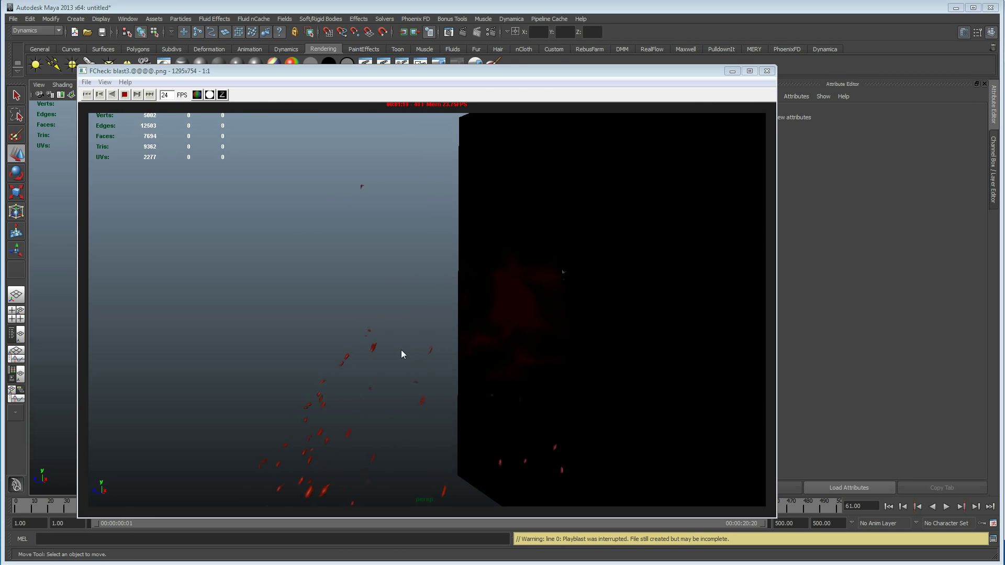
# Step: Review the playblast at 60 FPS and close the playback viewer
pyautogui.moveTo(172, 96); pyautogui.dragTo(160, 98)
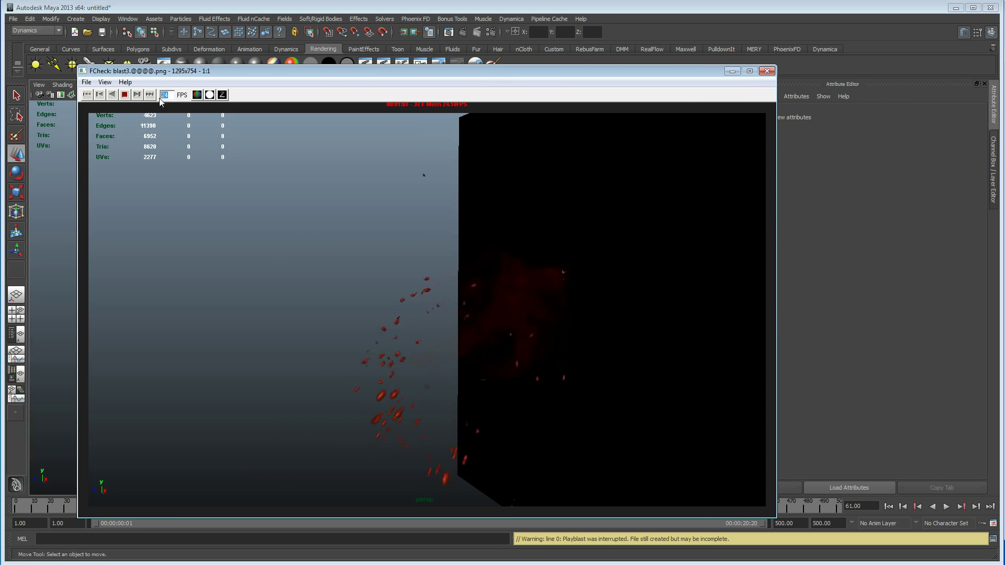
pyautogui.write('60')
pyautogui.press('Return')
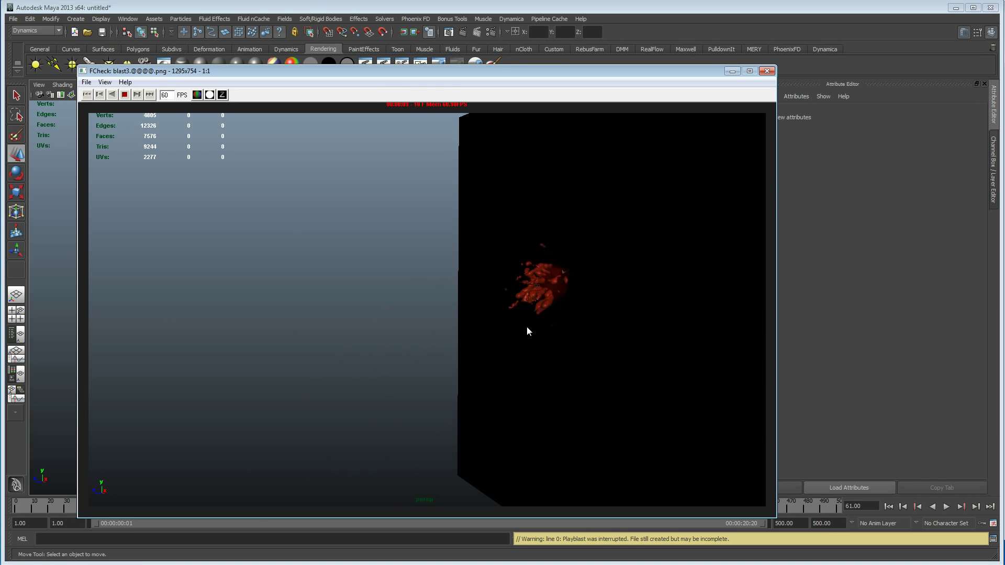
pyautogui.click(767, 71)
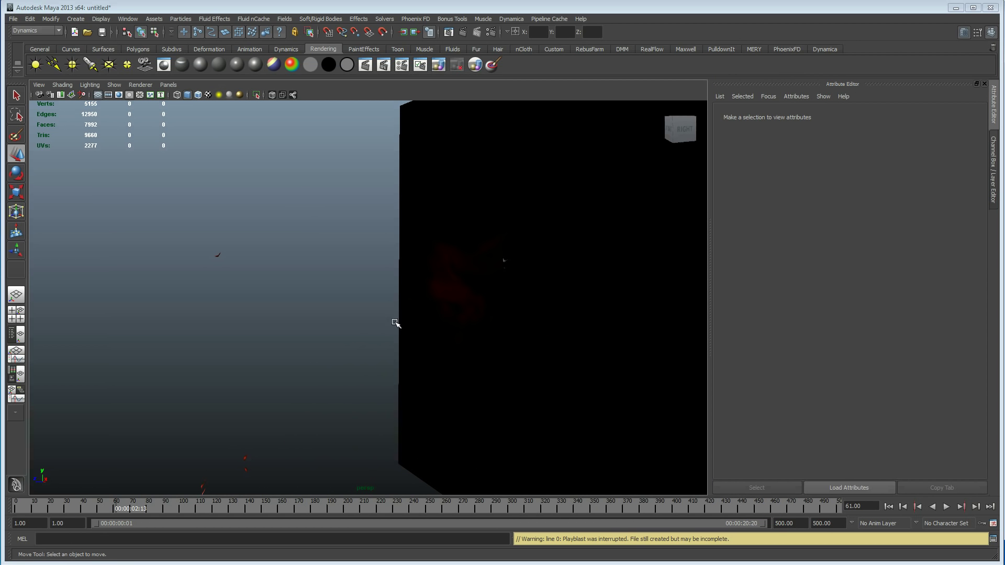
# Step: Replay the simulation from the first frame and stop at frame 22
pyautogui.click(888, 507)
pyautogui.click(946, 506)
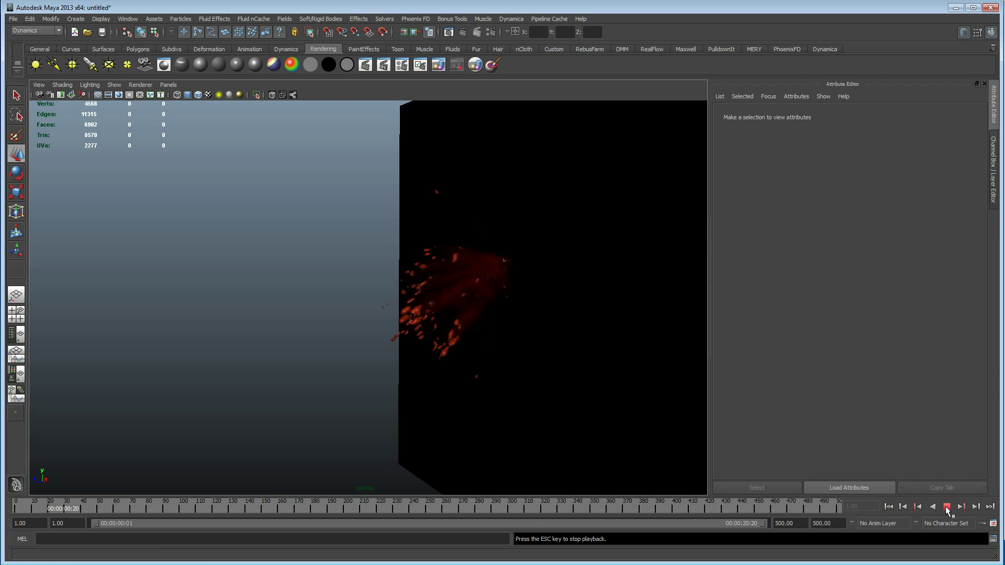
pyautogui.click(946, 507)
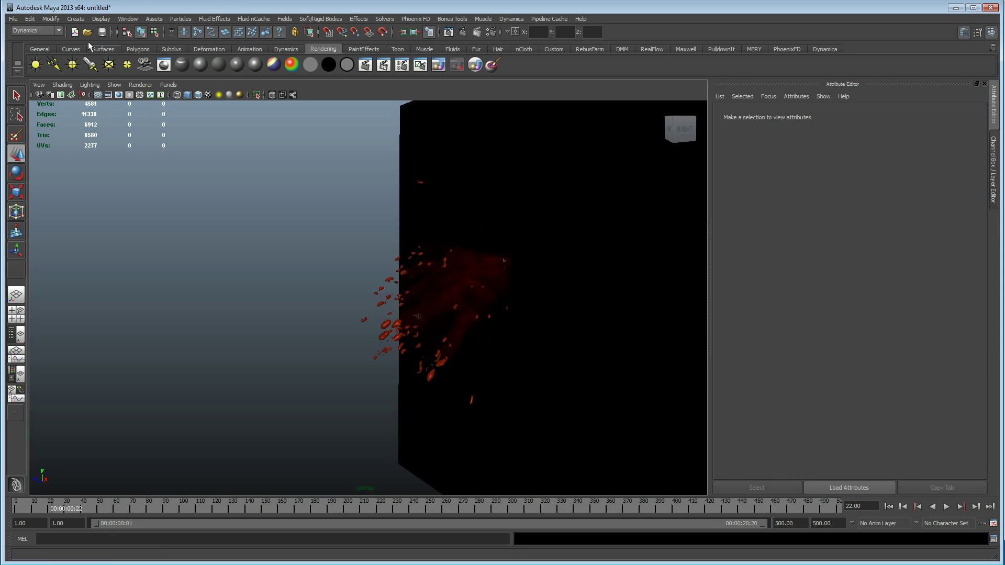
# Step: Create a V-Ray Dome Light and make it invisible in its options
pyautogui.click(76, 20)
pyautogui.moveTo(157, 65)
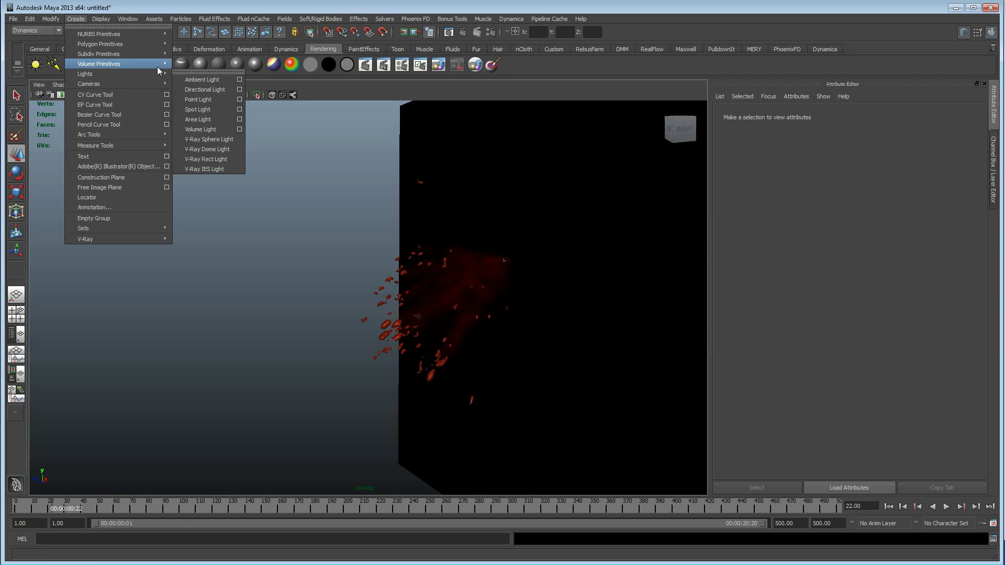
pyautogui.moveTo(110, 74)
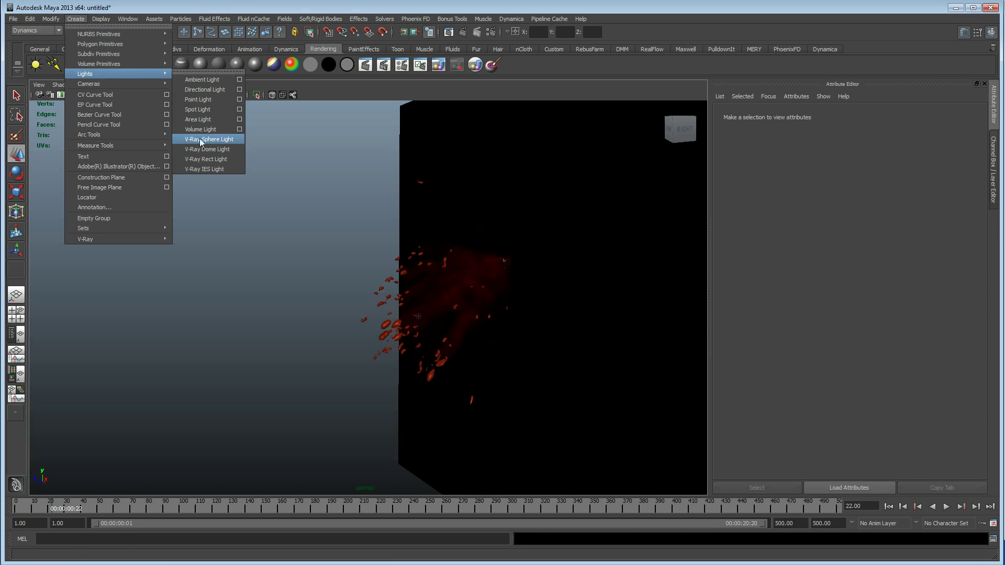
pyautogui.click(208, 149)
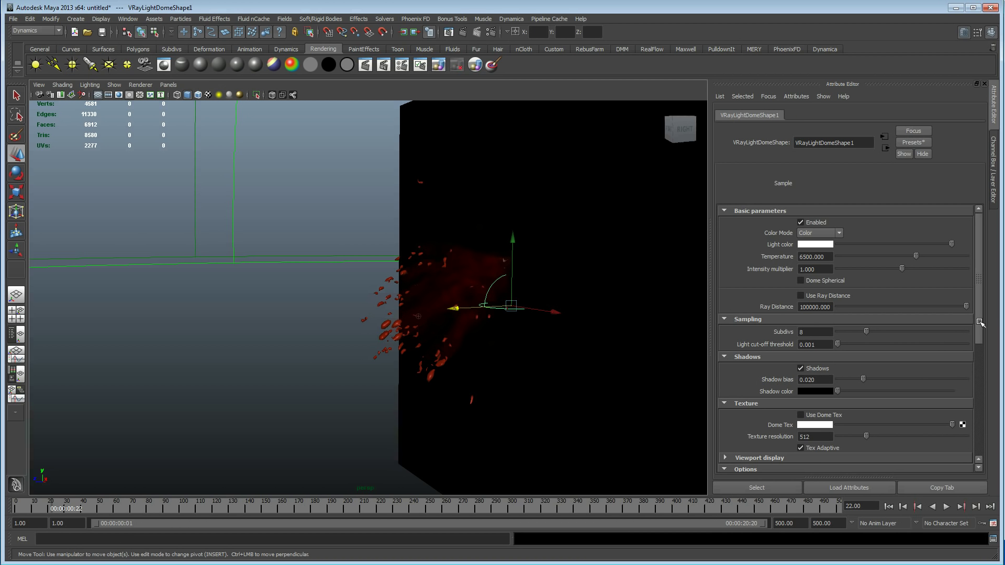
pyautogui.scroll(-3, 979, 322)
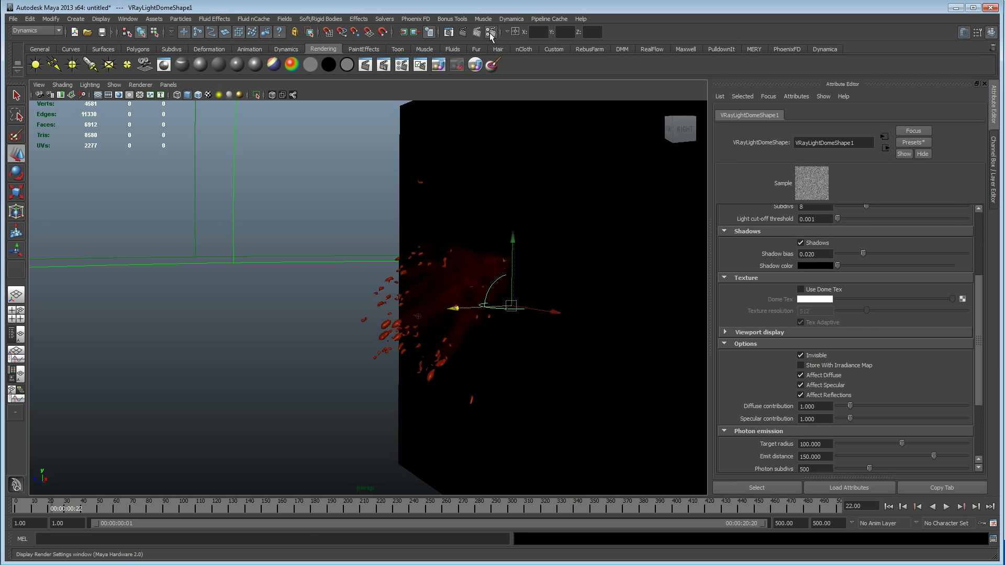
# Step: Switch the renderer to V-Ray and turn on motion blur in its camera settings
pyautogui.click(429, 32)
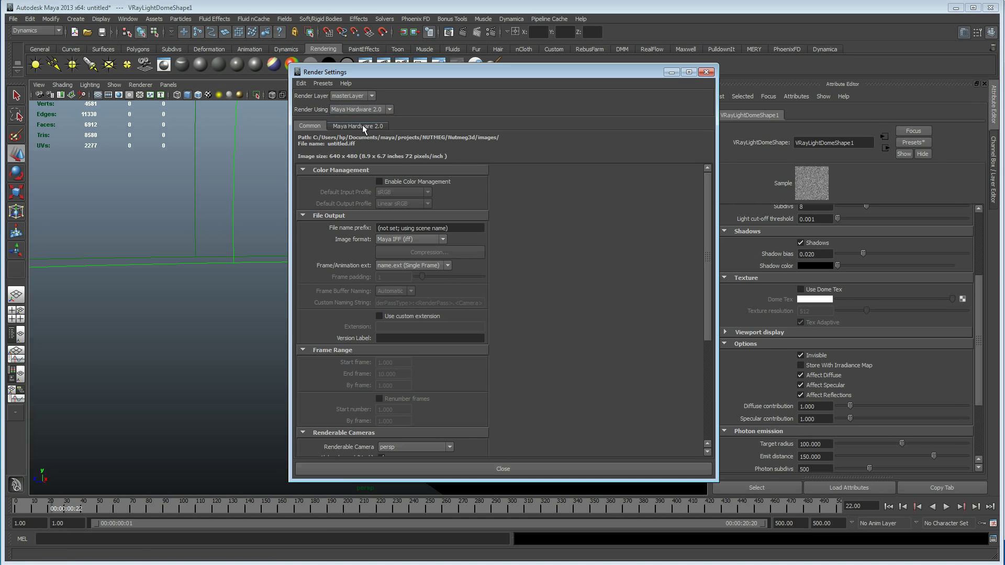
pyautogui.click(364, 108)
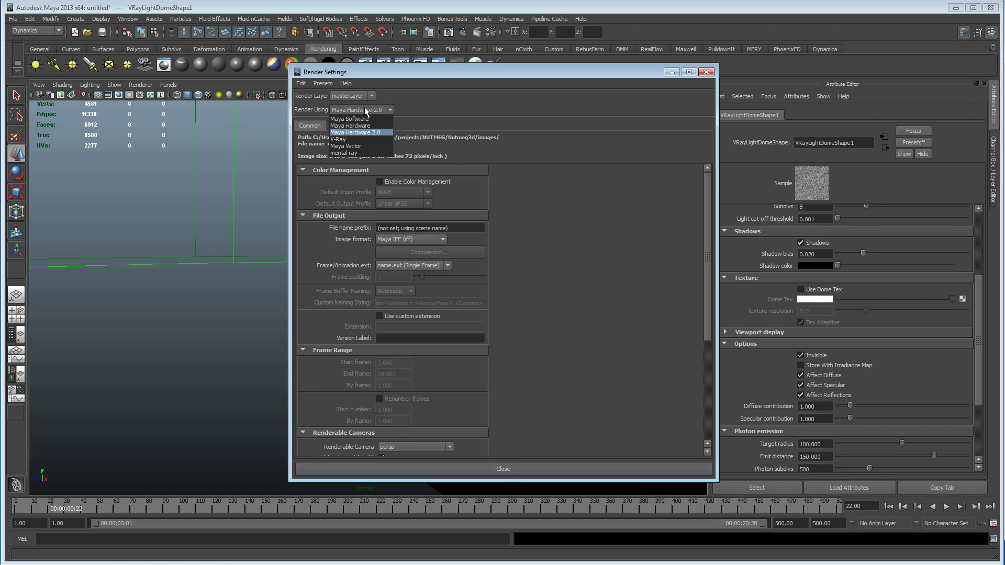
pyautogui.click(362, 139)
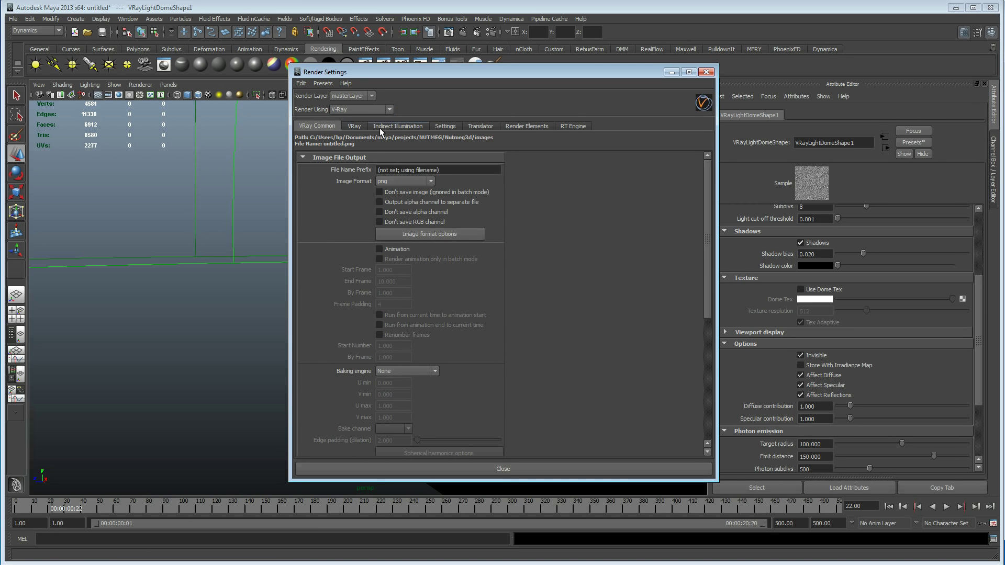
pyautogui.click(355, 127)
pyautogui.click(344, 299)
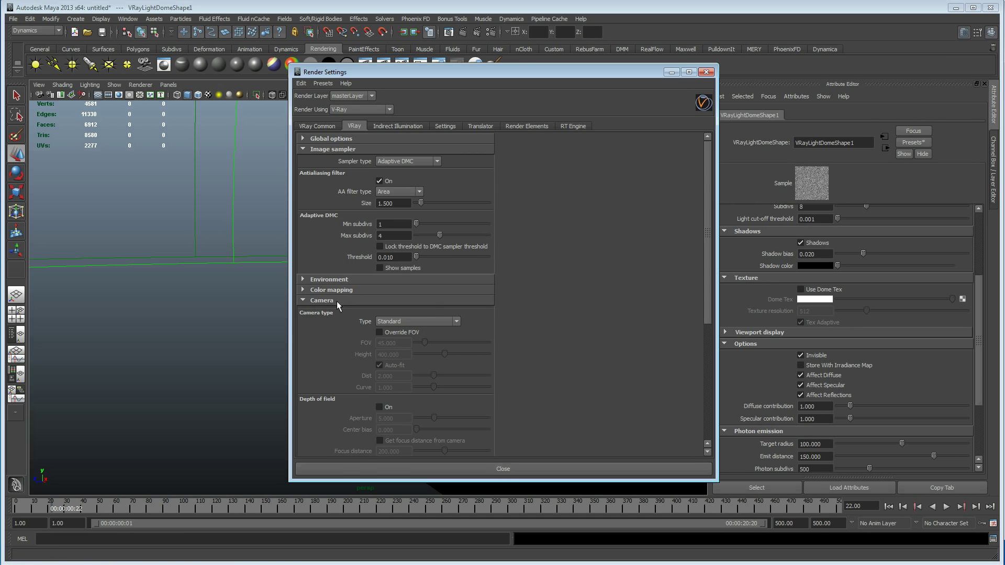
pyautogui.scroll(-8, 369, 365)
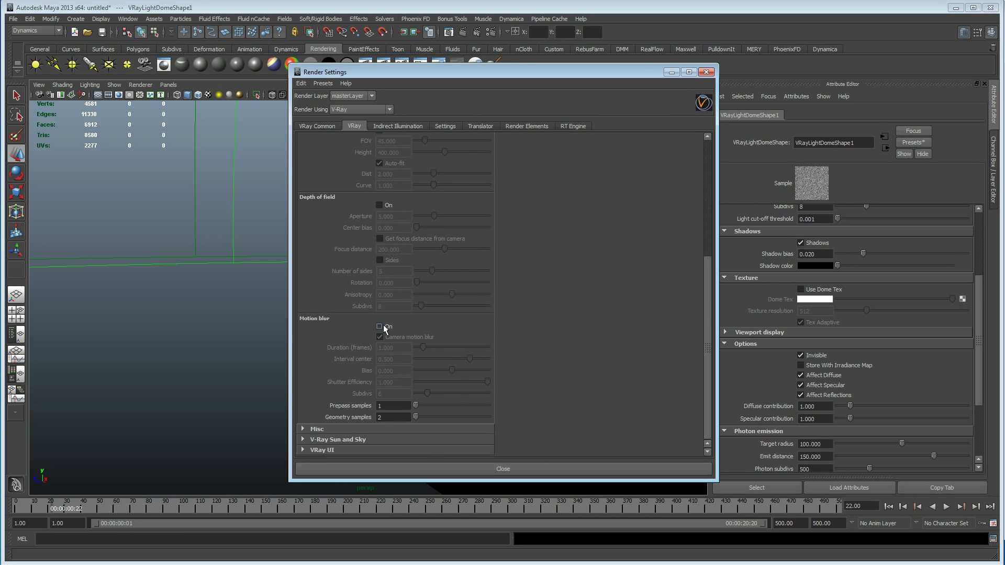
pyautogui.scroll(8, 529, 306)
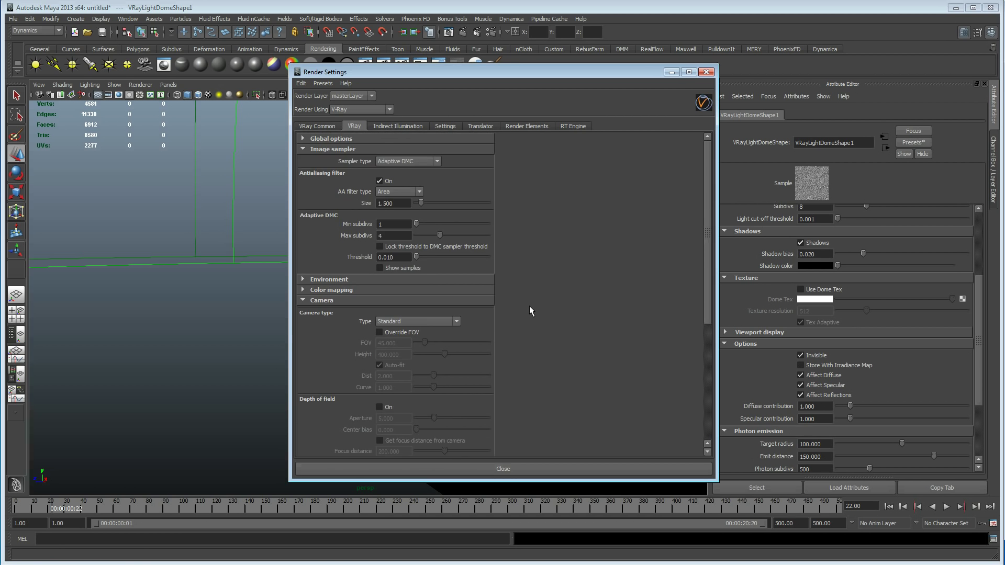
pyautogui.click(523, 467)
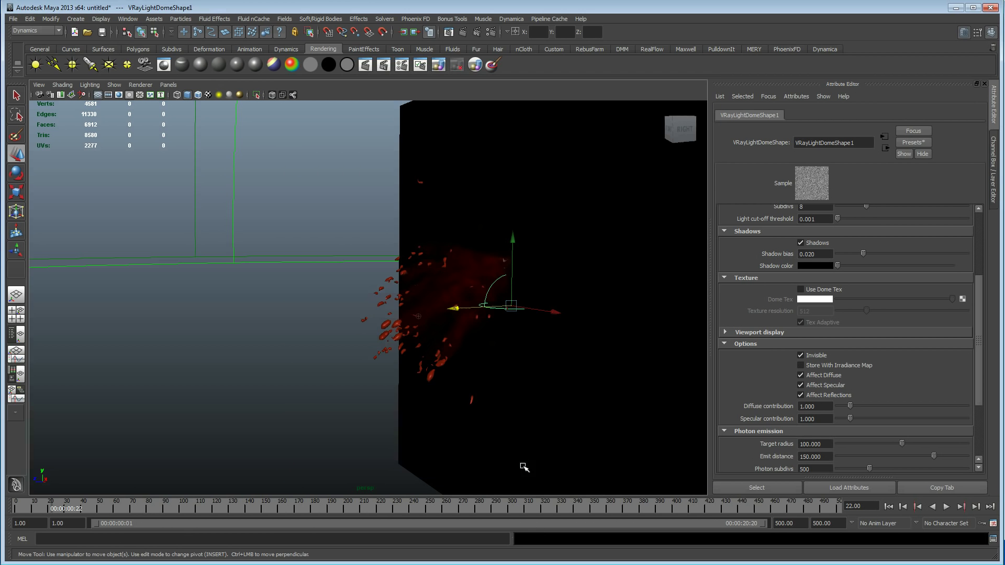
# Step: Render frame 22 of the fragments and mist from the perspective camera, review the image, and close the render window
pyautogui.keyDown('alt'); pyautogui.moveTo(394, 379); pyautogui.dragTo(451, 381); pyautogui.keyUp('alt')
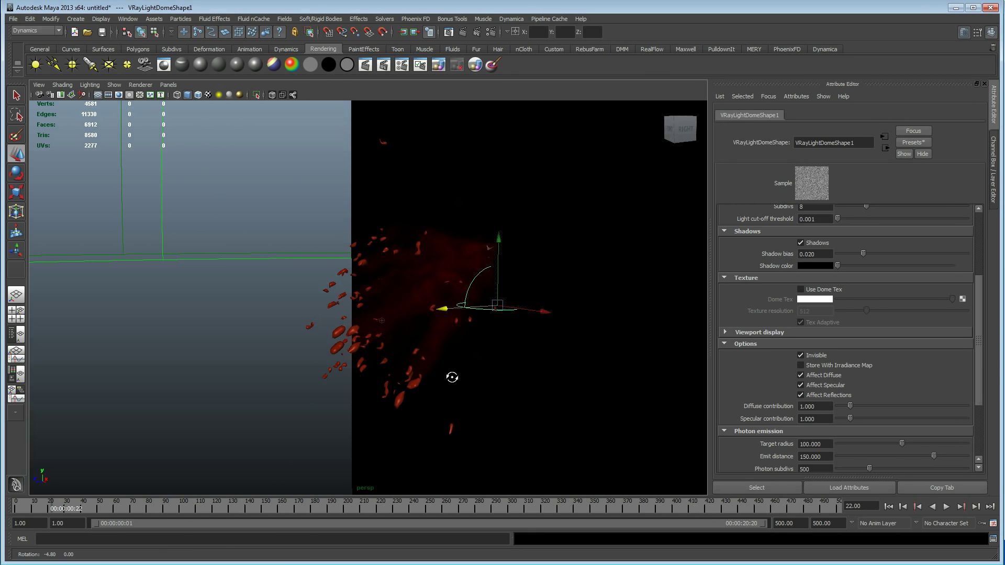
pyautogui.click(463, 32)
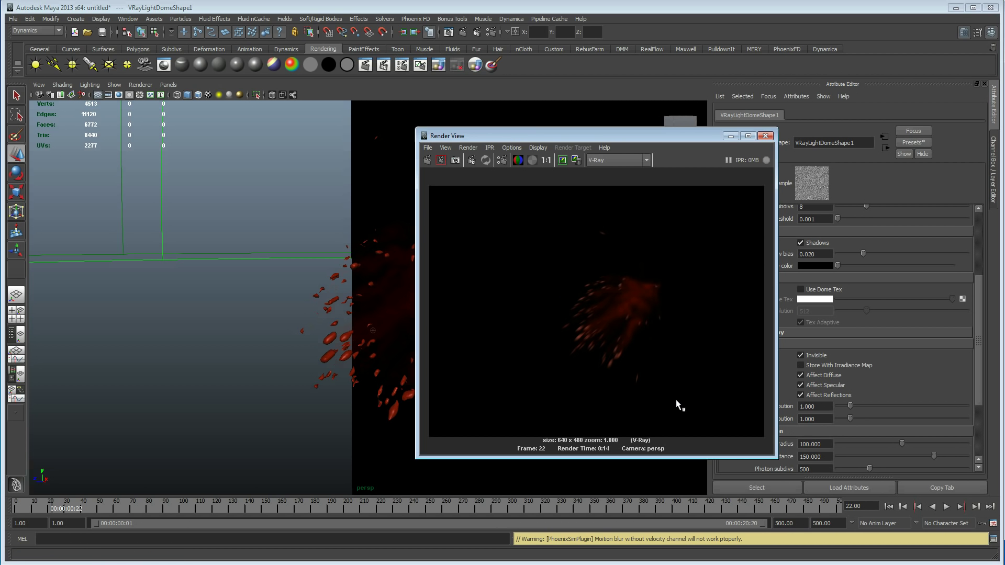
pyautogui.moveTo(611, 133); pyautogui.dragTo(501, 134)
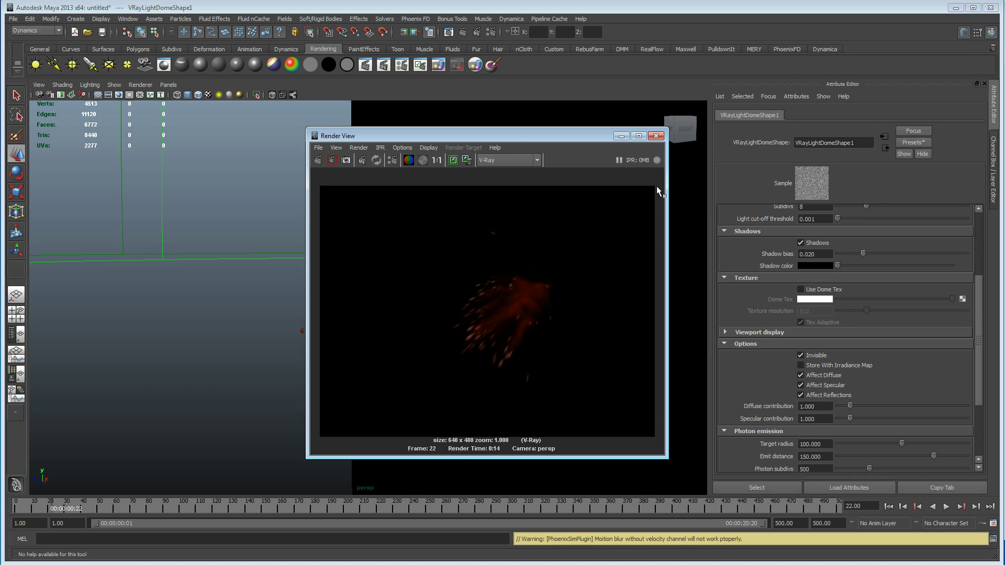
pyautogui.click(656, 135)
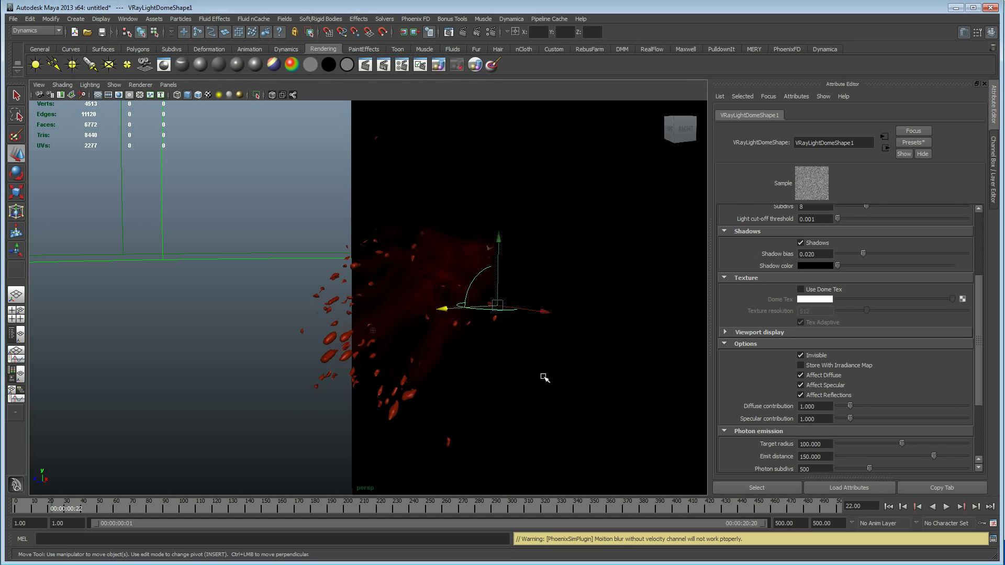
# Step: Examine the burst and black plane from the side, select the collision surface, and frame the fragments against the plane from the front
pyautogui.keyDown('alt'); pyautogui.moveTo(582, 347); pyautogui.dragTo(523, 265); pyautogui.keyUp('alt')
pyautogui.click(489, 268)
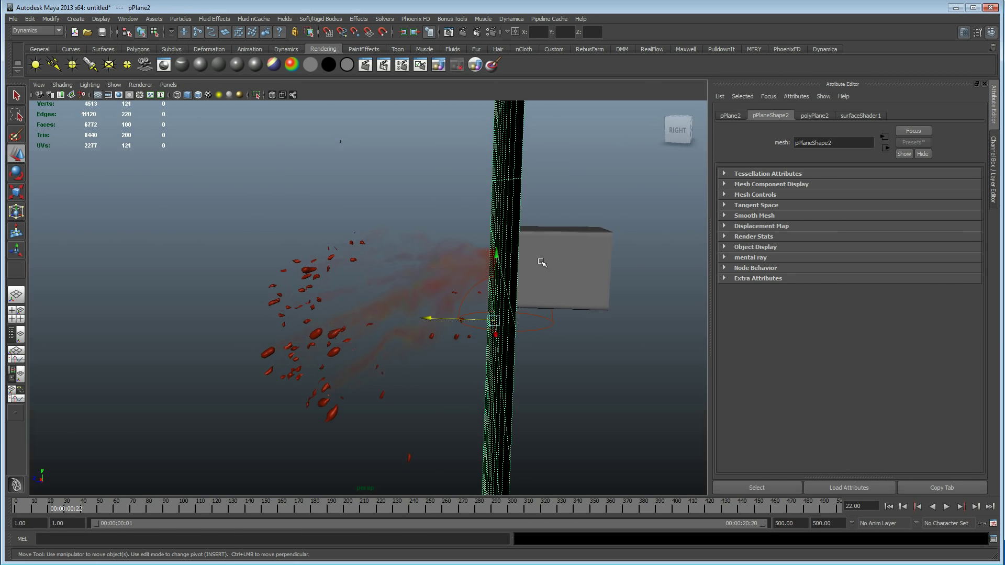
pyautogui.keyDown('alt'); pyautogui.moveTo(541, 263); pyautogui.dragTo(419, 288, button='middle'); pyautogui.keyUp('alt')
pyautogui.keyDown('alt'); pyautogui.moveTo(420, 288); pyautogui.dragTo(374, 291, button='right'); pyautogui.keyUp('alt')
pyautogui.click(340, 267)
pyautogui.keyDown('alt'); pyautogui.moveTo(342, 269); pyautogui.dragTo(469, 295); pyautogui.keyUp('alt')
pyautogui.keyDown('alt'); pyautogui.moveTo(322, 294); pyautogui.dragTo(422, 280); pyautogui.keyUp('alt')
pyautogui.keyDown('alt'); pyautogui.moveTo(422, 280); pyautogui.dragTo(370, 240, button='right'); pyautogui.keyUp('alt')
pyautogui.keyDown('alt'); pyautogui.moveTo(370, 240); pyautogui.dragTo(540, 258); pyautogui.keyUp('alt')
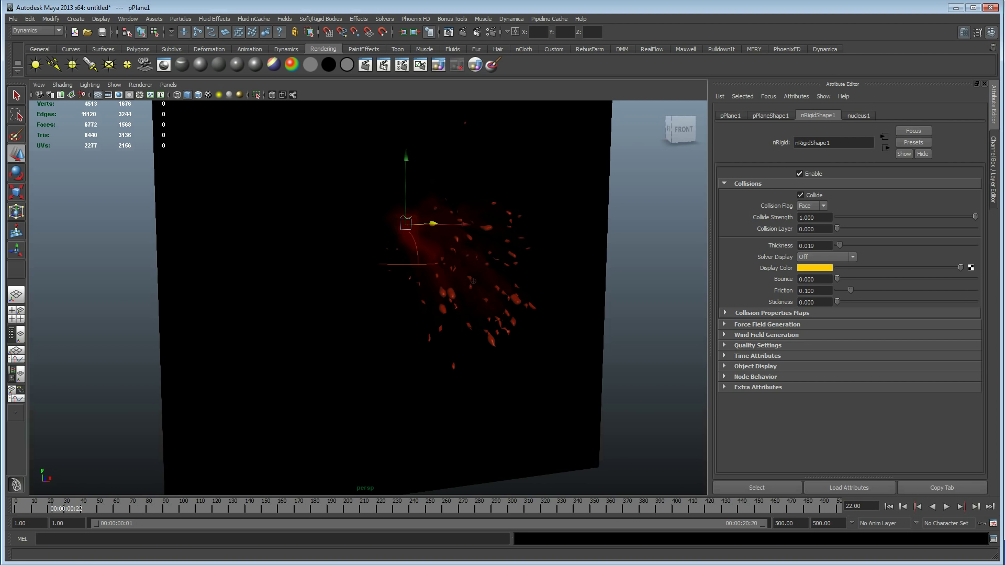